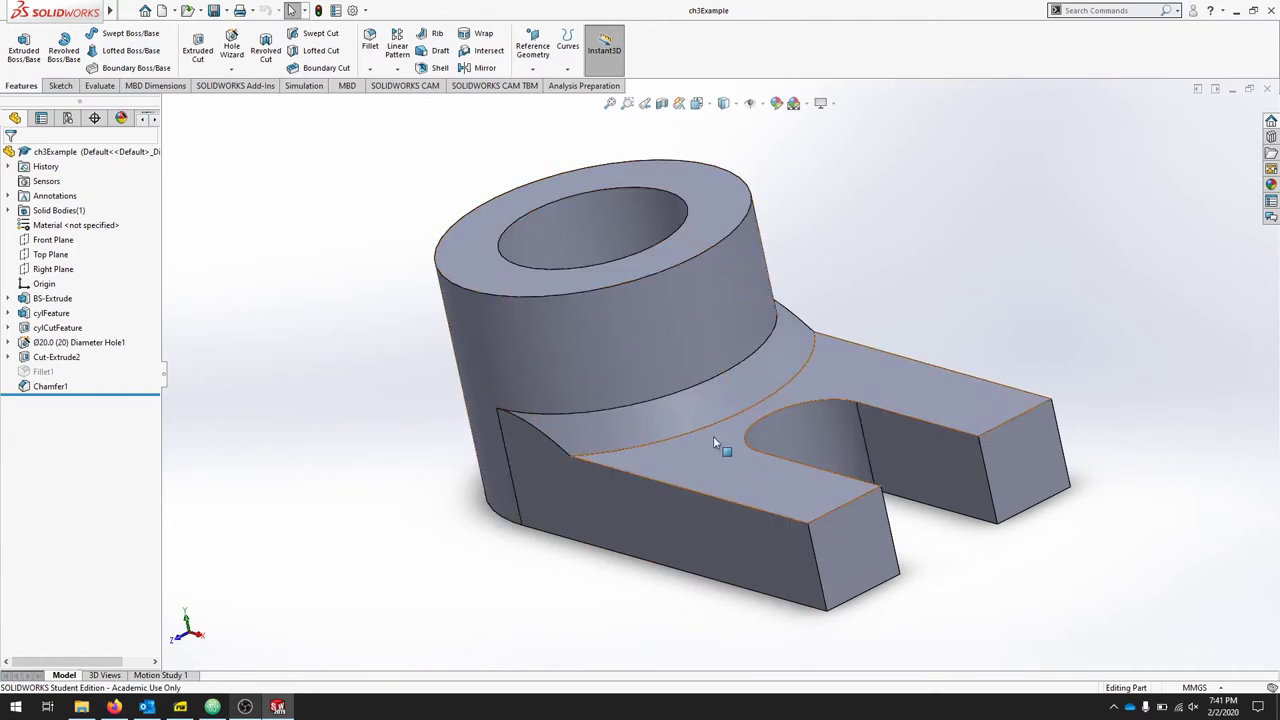
# Step: Create a new SOLIDWORKS part document
pyautogui.click(128, 10)
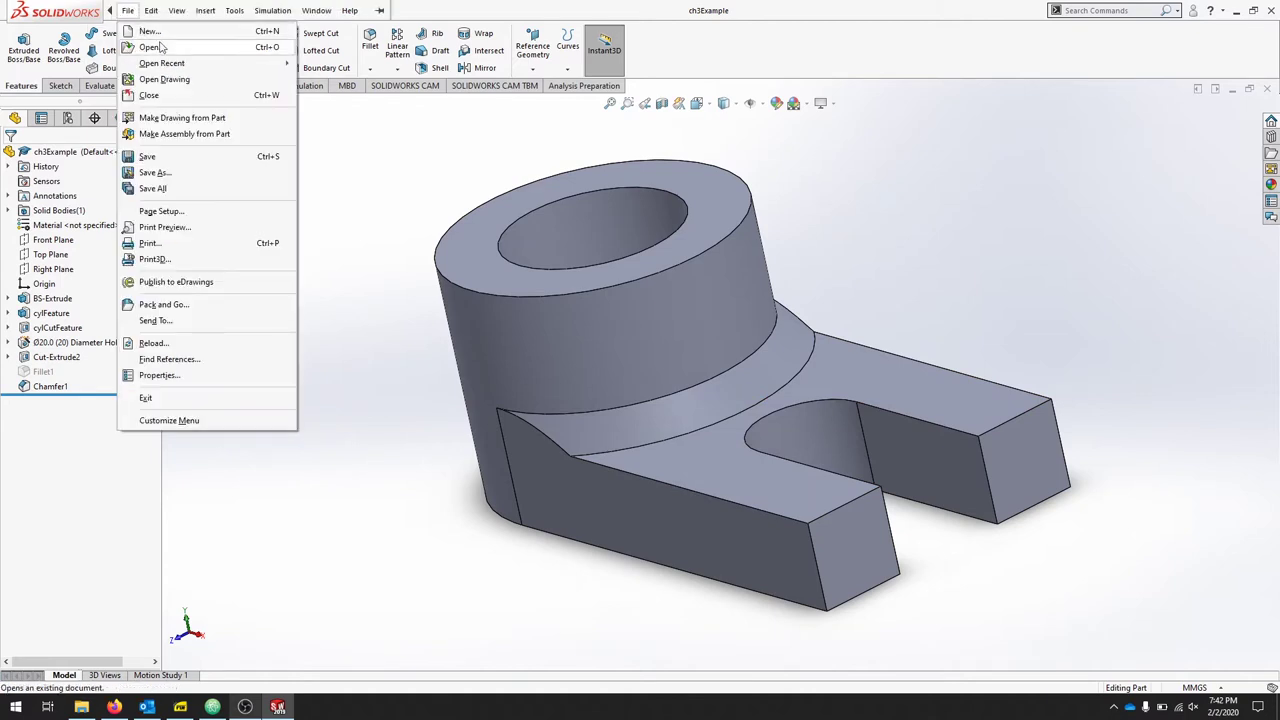
pyautogui.click(160, 33)
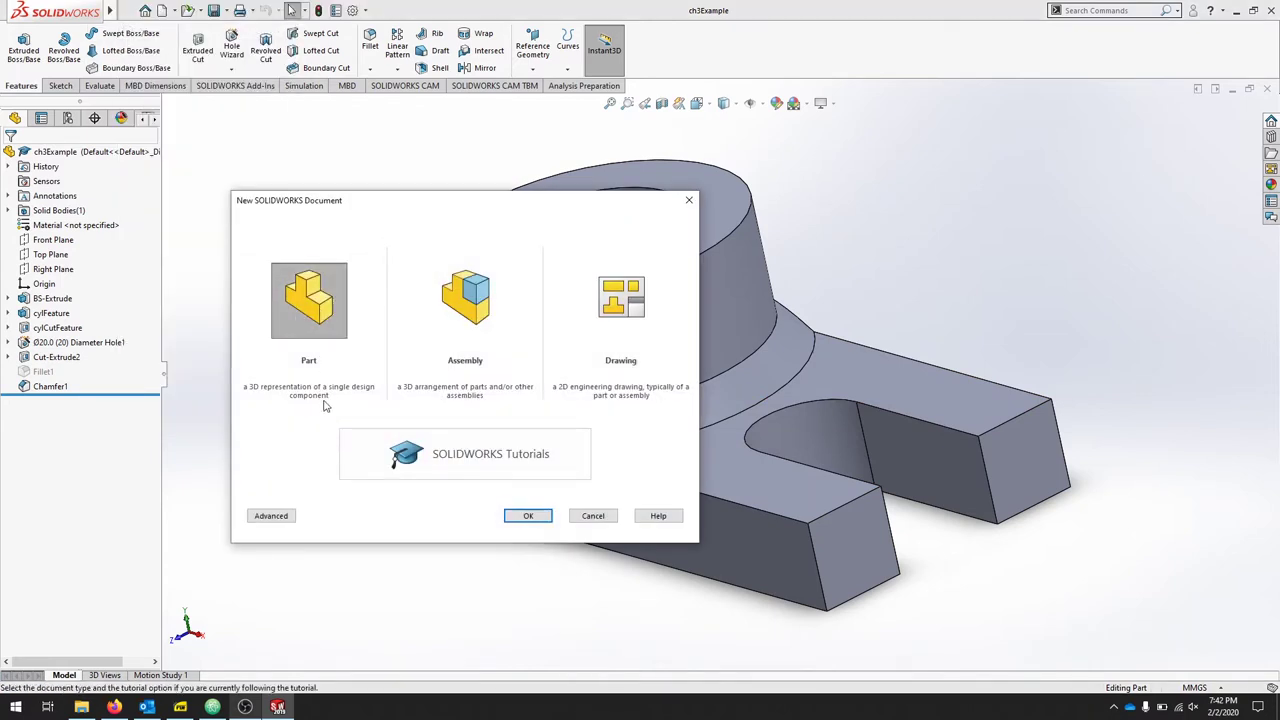
pyautogui.click(528, 516)
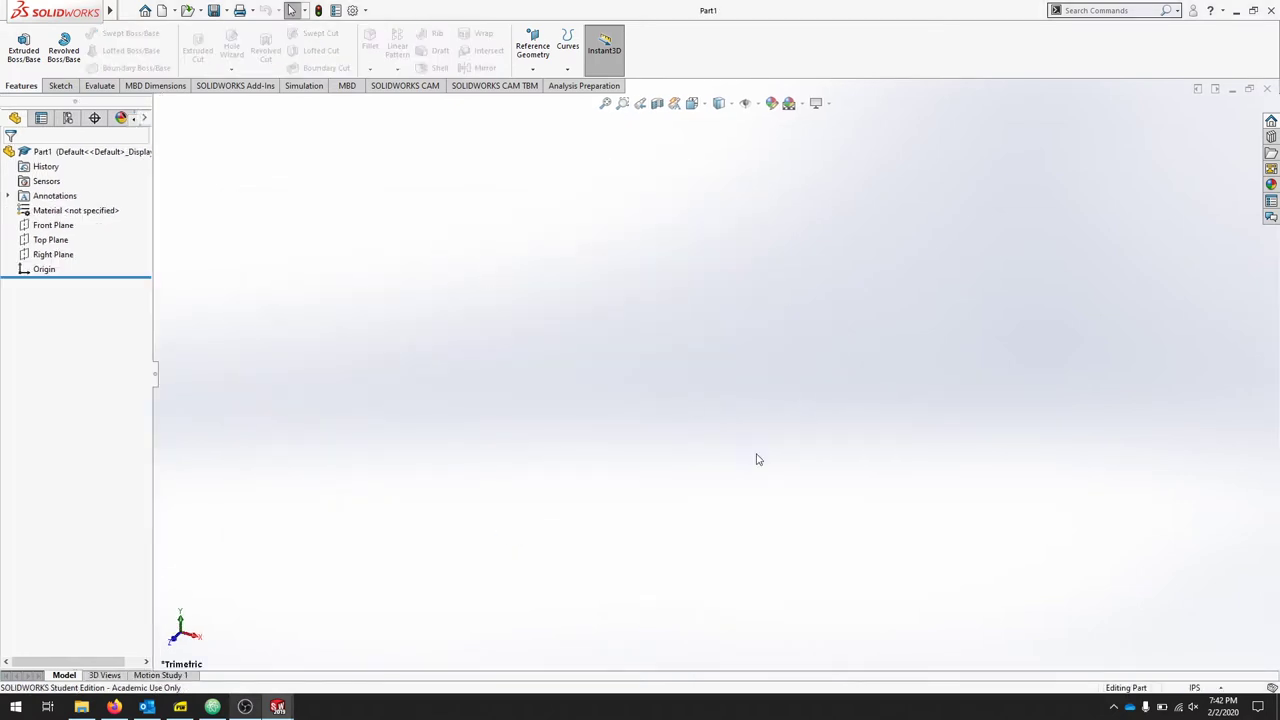
# Step: Set the document units to MMGS with .12 length decimals
pyautogui.click(1220, 688)
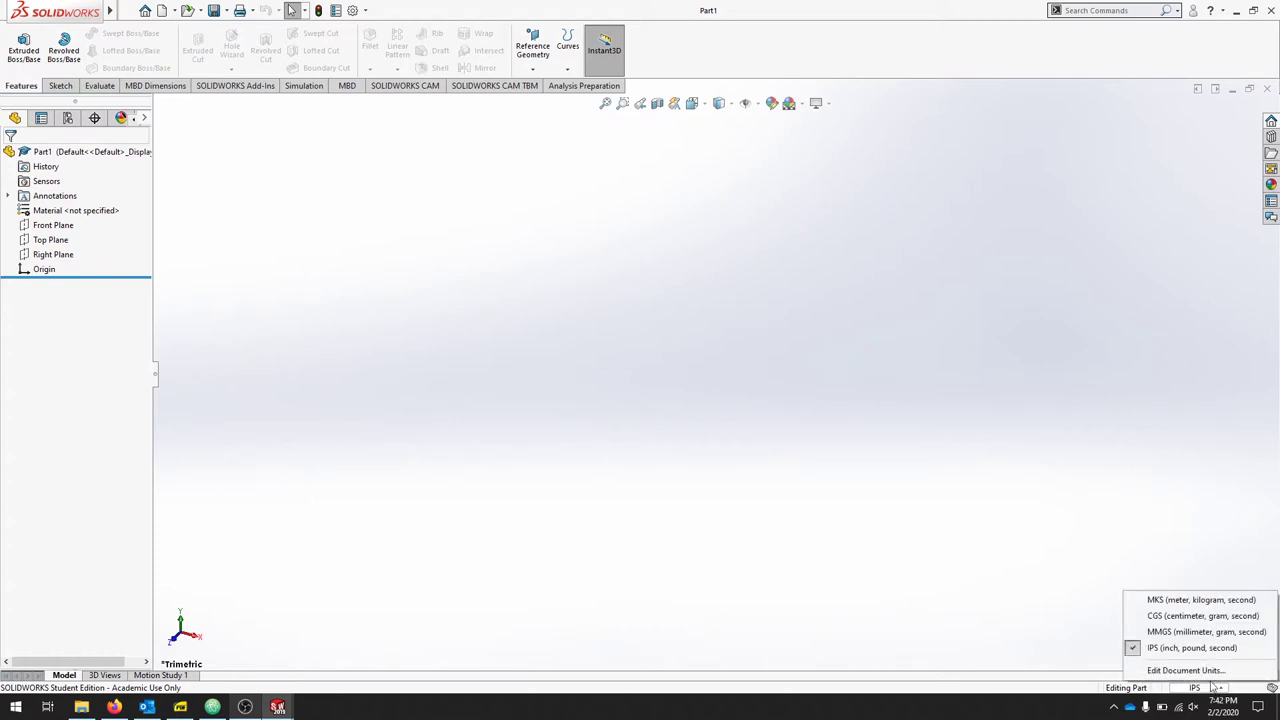
pyautogui.click(1192, 632)
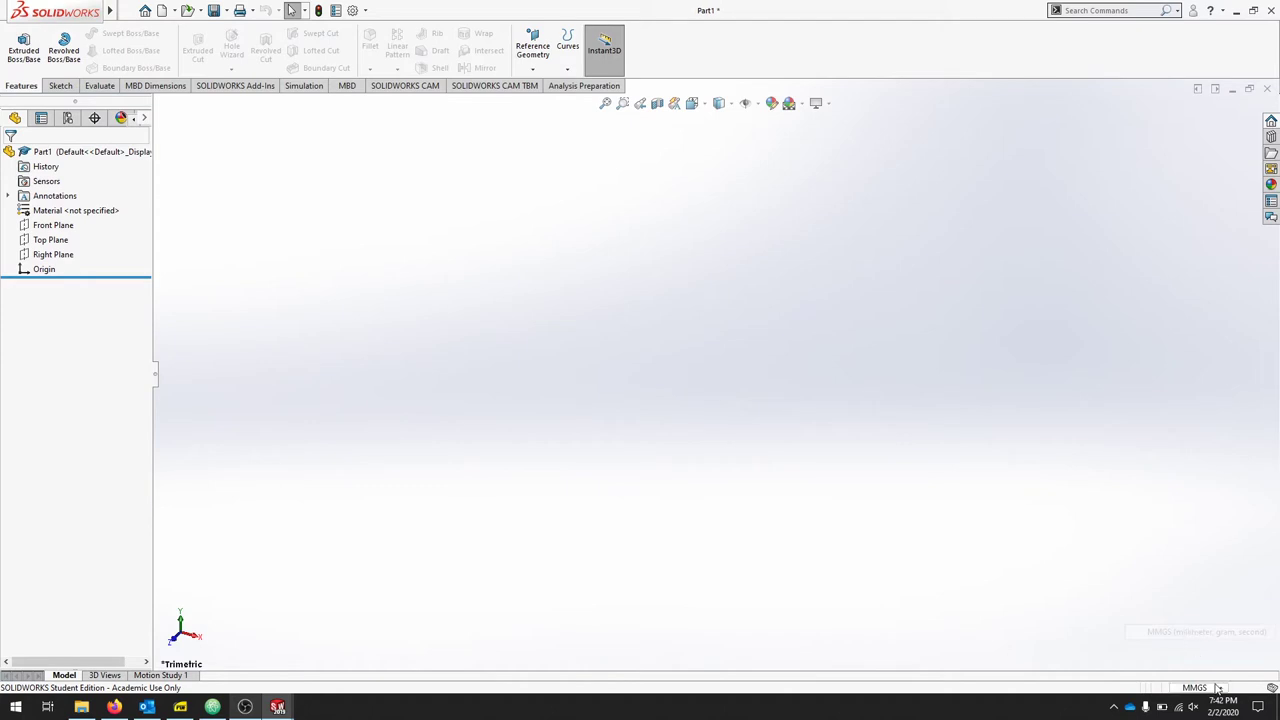
pyautogui.click(1220, 688)
pyautogui.click(1183, 670)
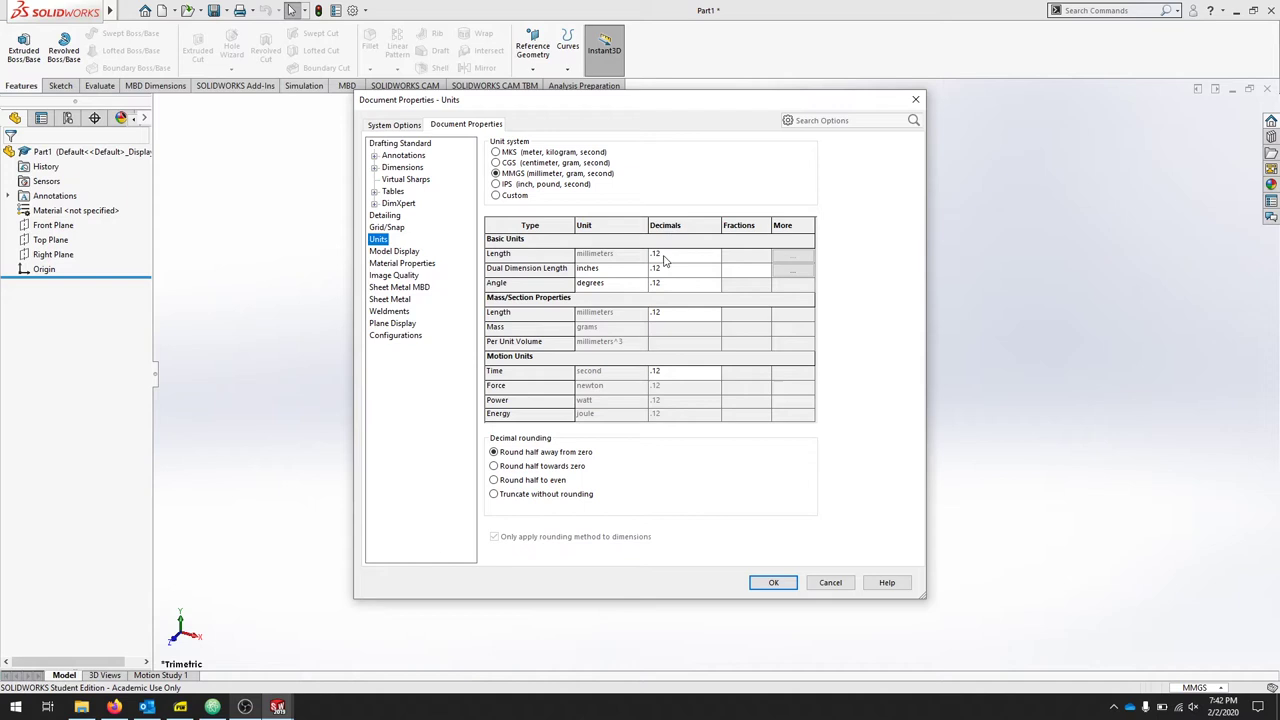
pyautogui.click(666, 256)
pyautogui.click(706, 256)
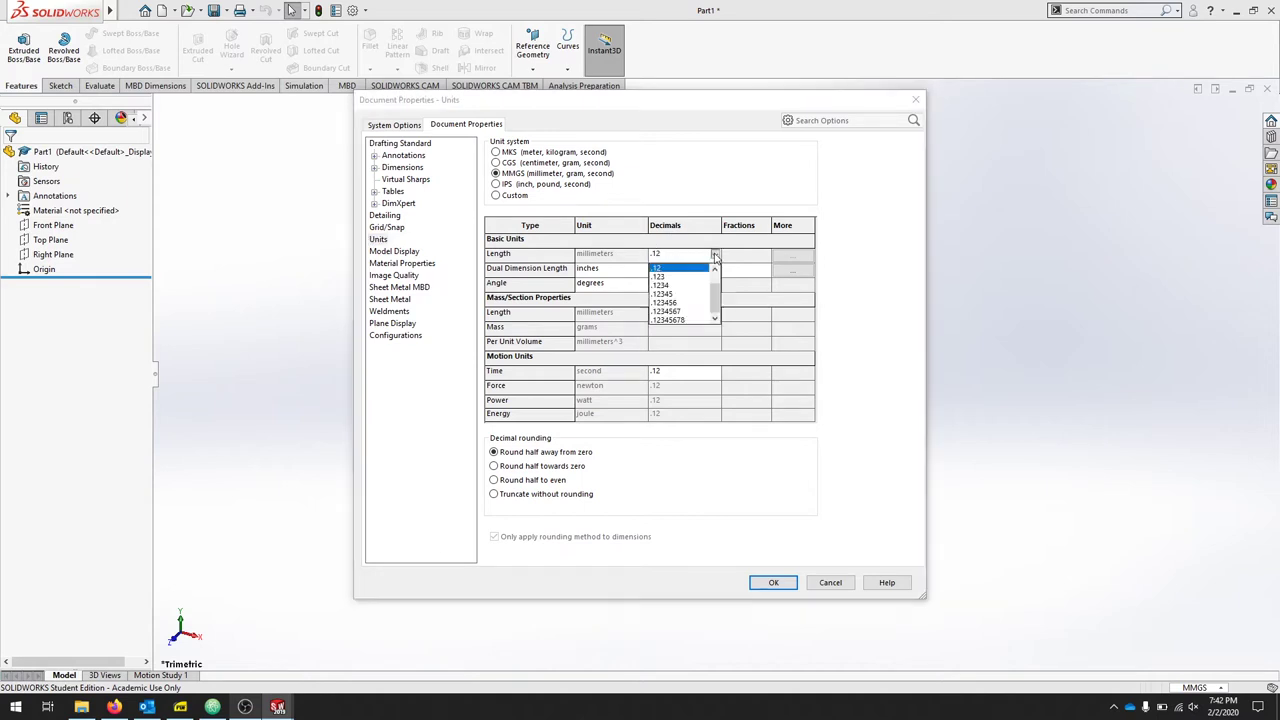
pyautogui.click(672, 269)
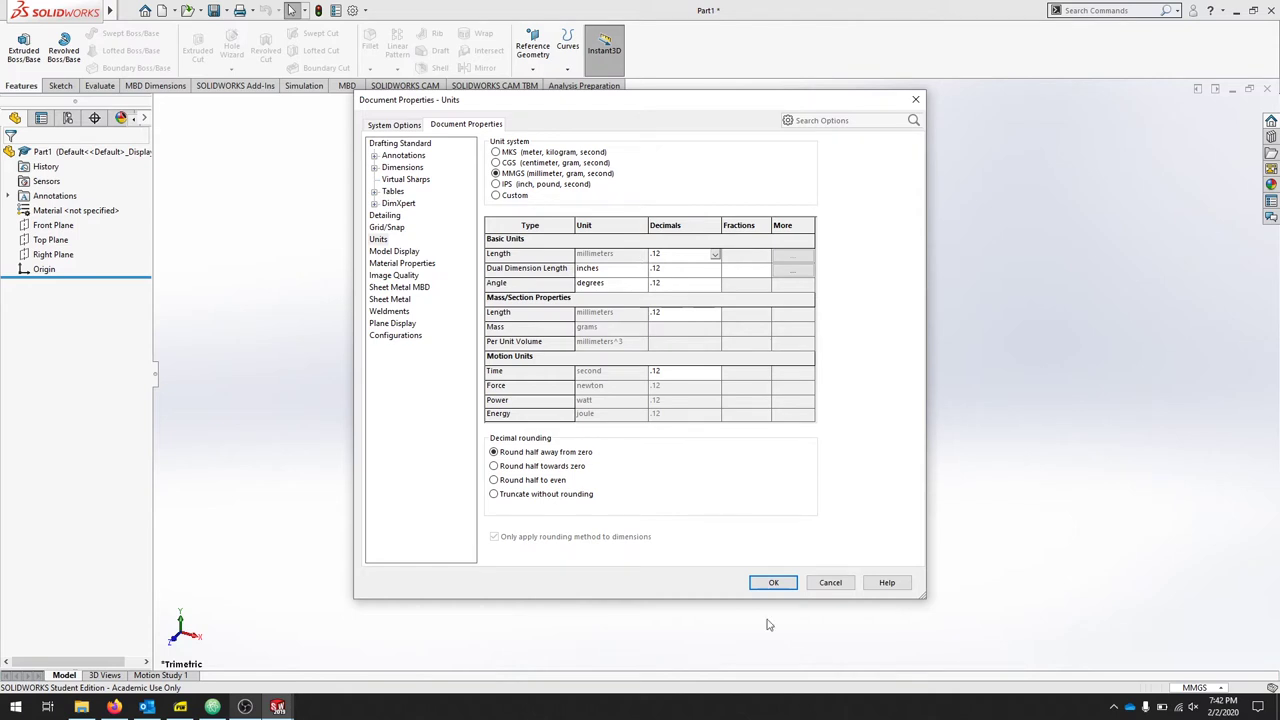
pyautogui.click(782, 589)
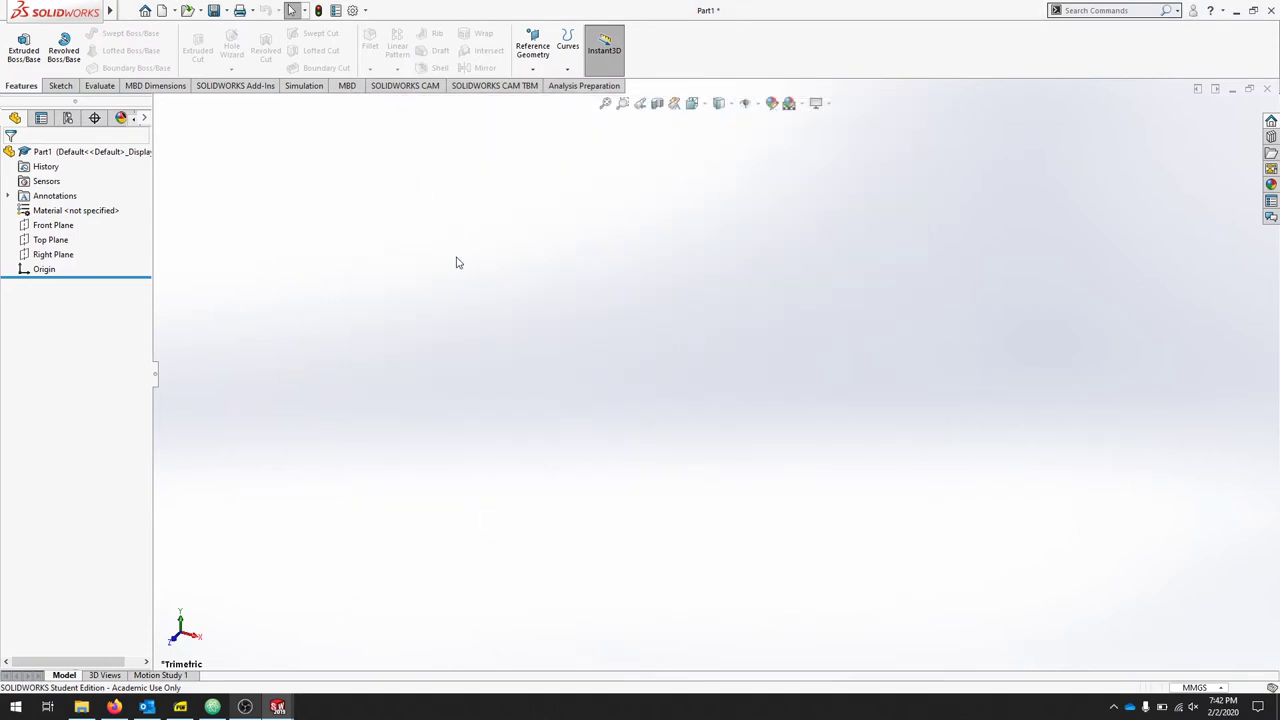
# Step: Start a sketch on the Top Plane and draw a corner rectangle right of the origin
pyautogui.click(58, 86)
pyautogui.click(22, 48)
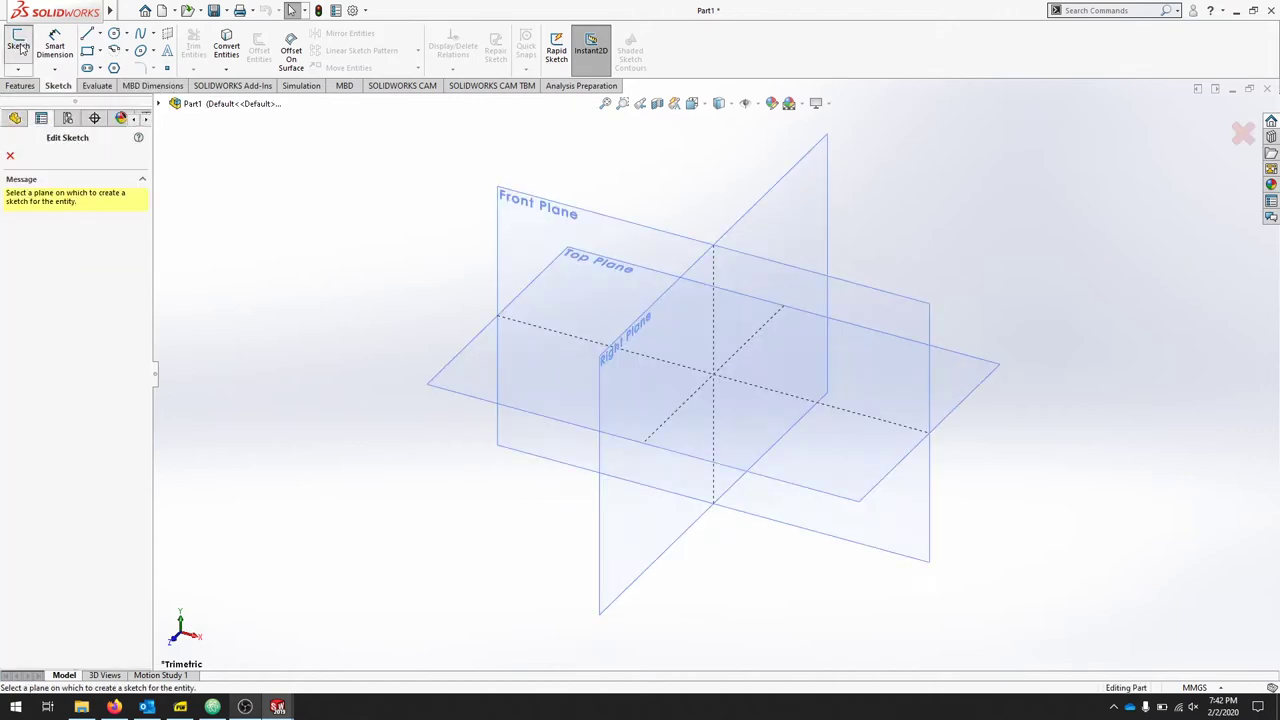
pyautogui.click(465, 385)
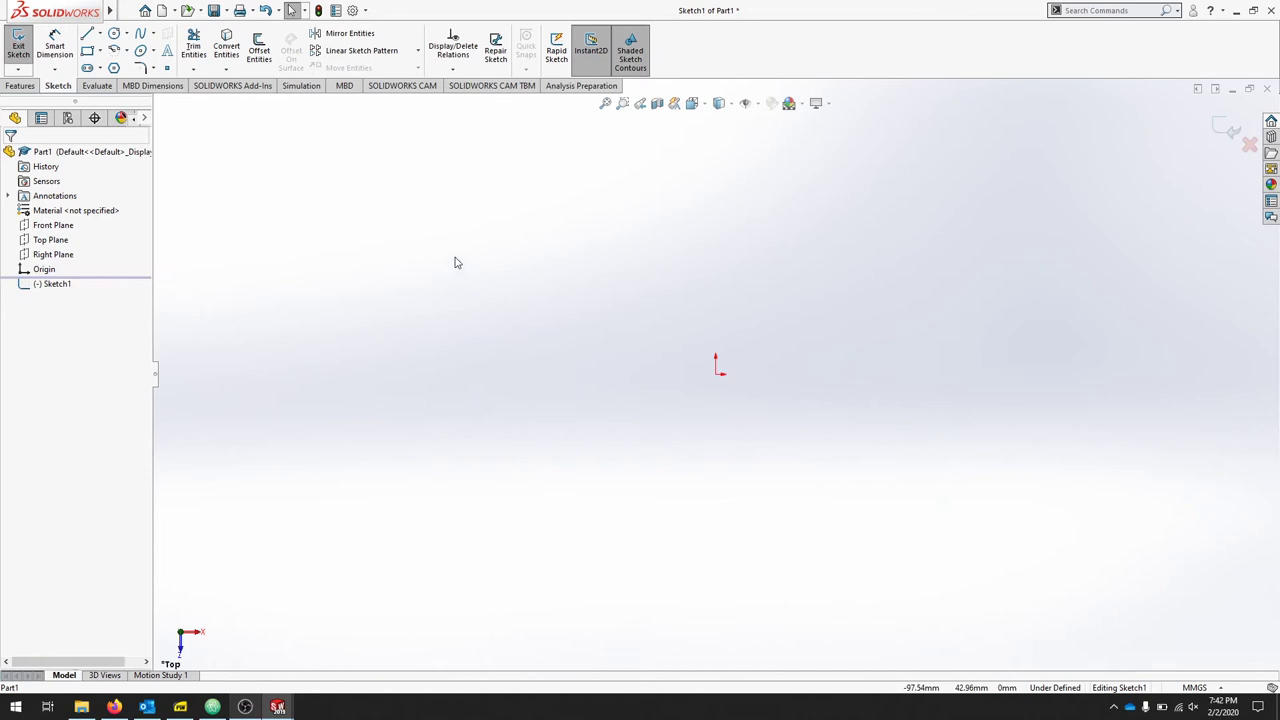
pyautogui.click(87, 52)
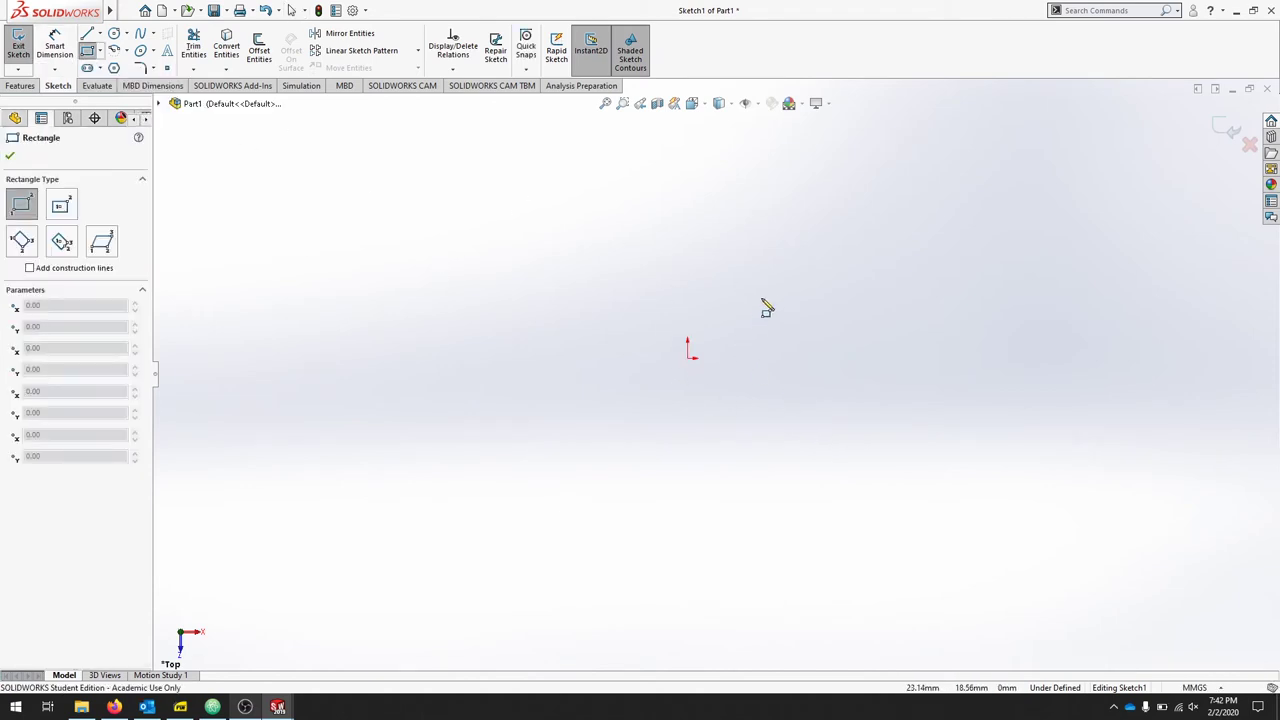
pyautogui.moveTo(739, 277); pyautogui.dragTo(889, 334)
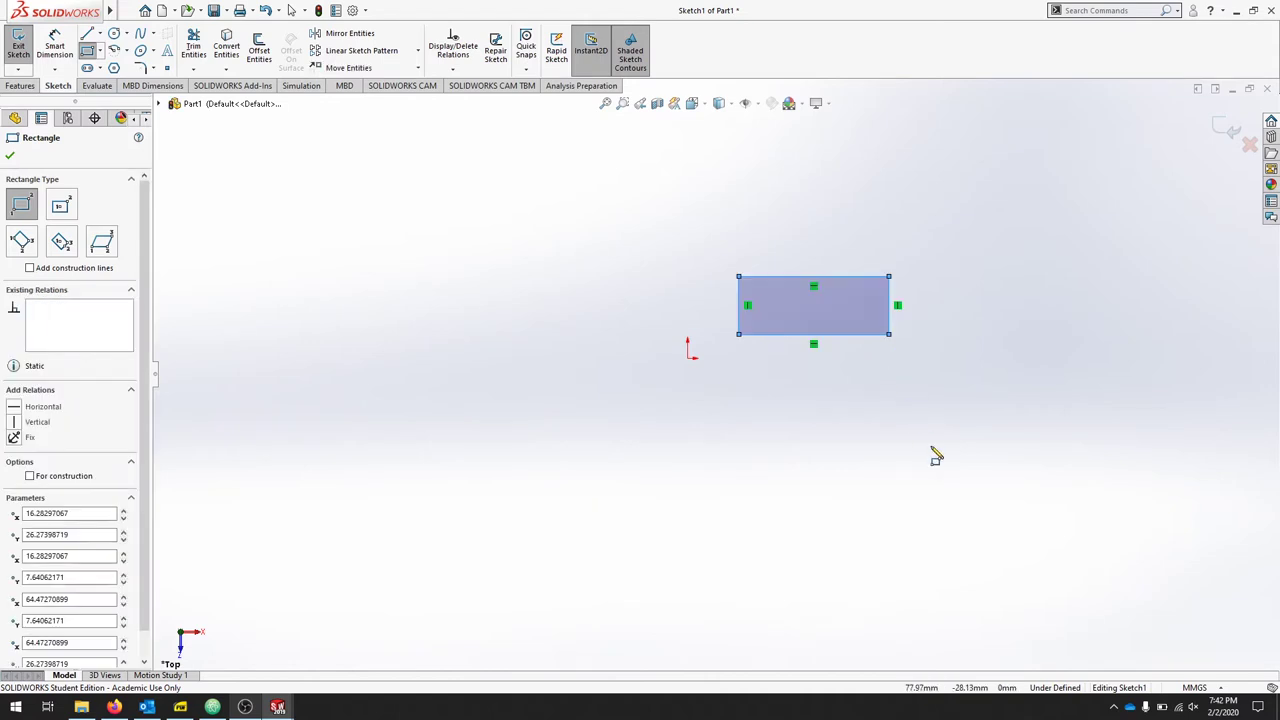
# Step: Dimension the rectangle 75 by 50 mm and snap its bottom-left corner to the origin
pyautogui.click(55, 47)
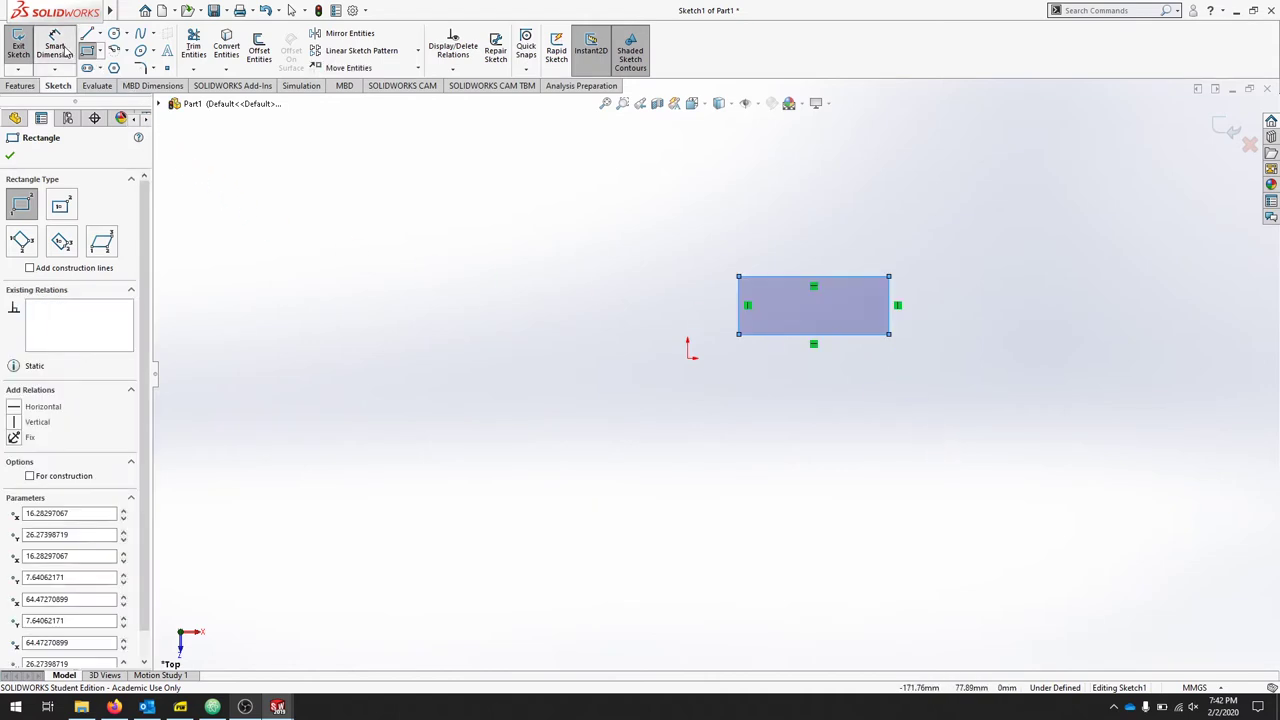
pyautogui.click(796, 277)
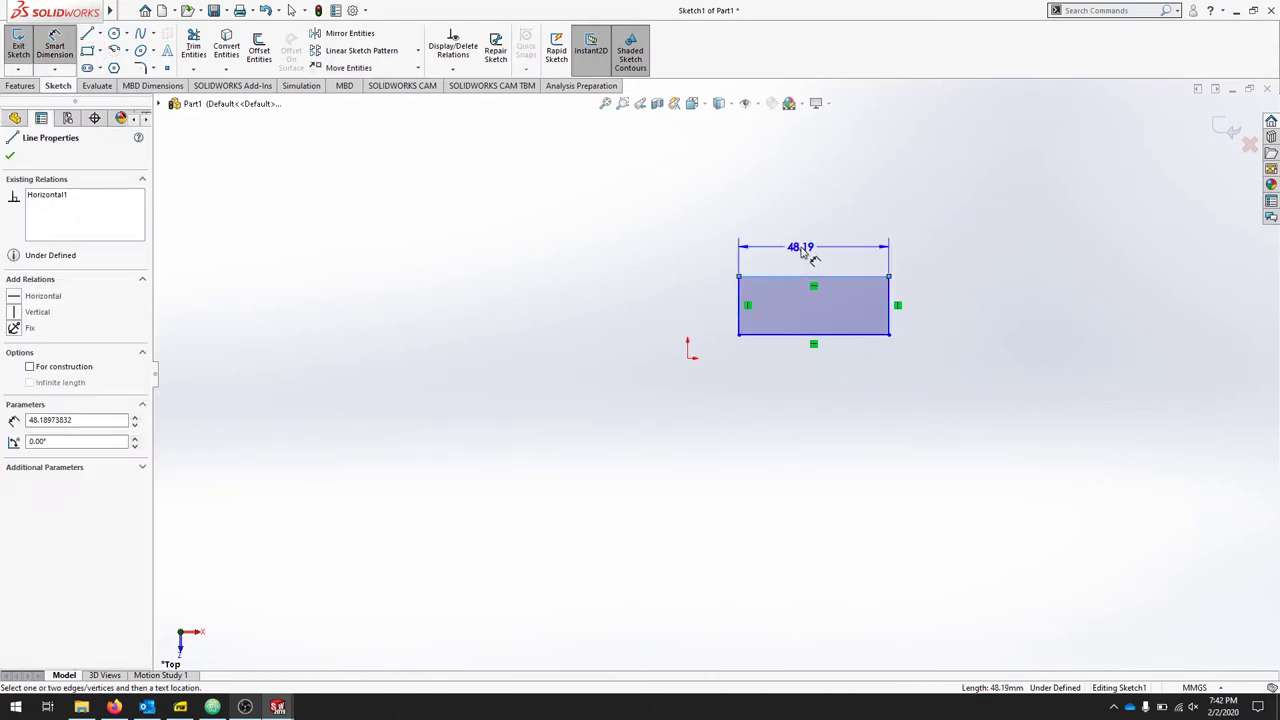
pyautogui.click(812, 258)
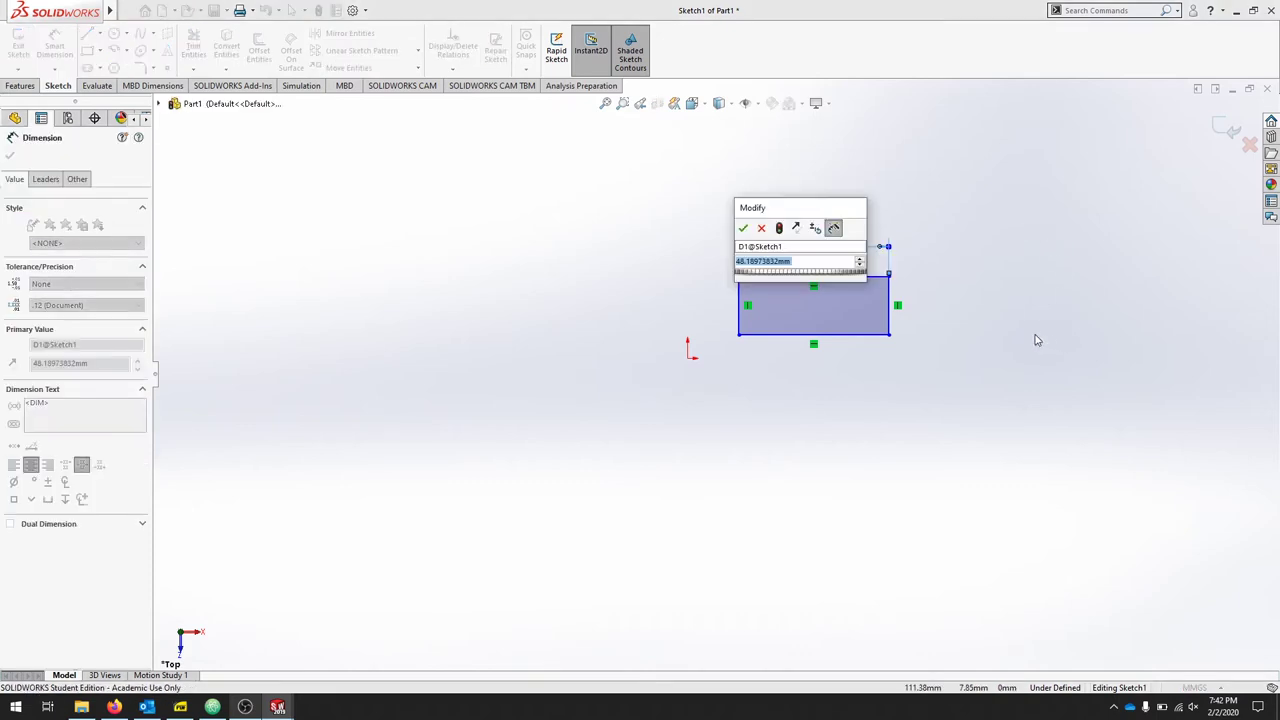
pyautogui.write('75')
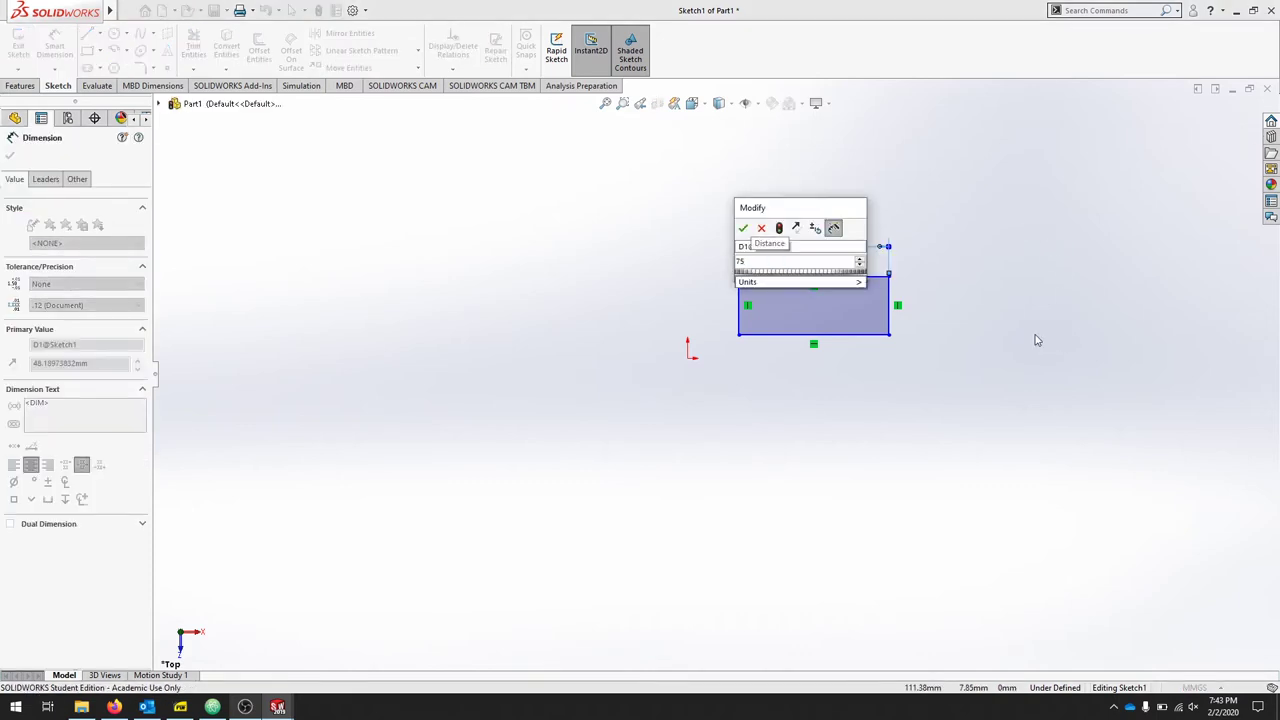
pyautogui.press('Return')
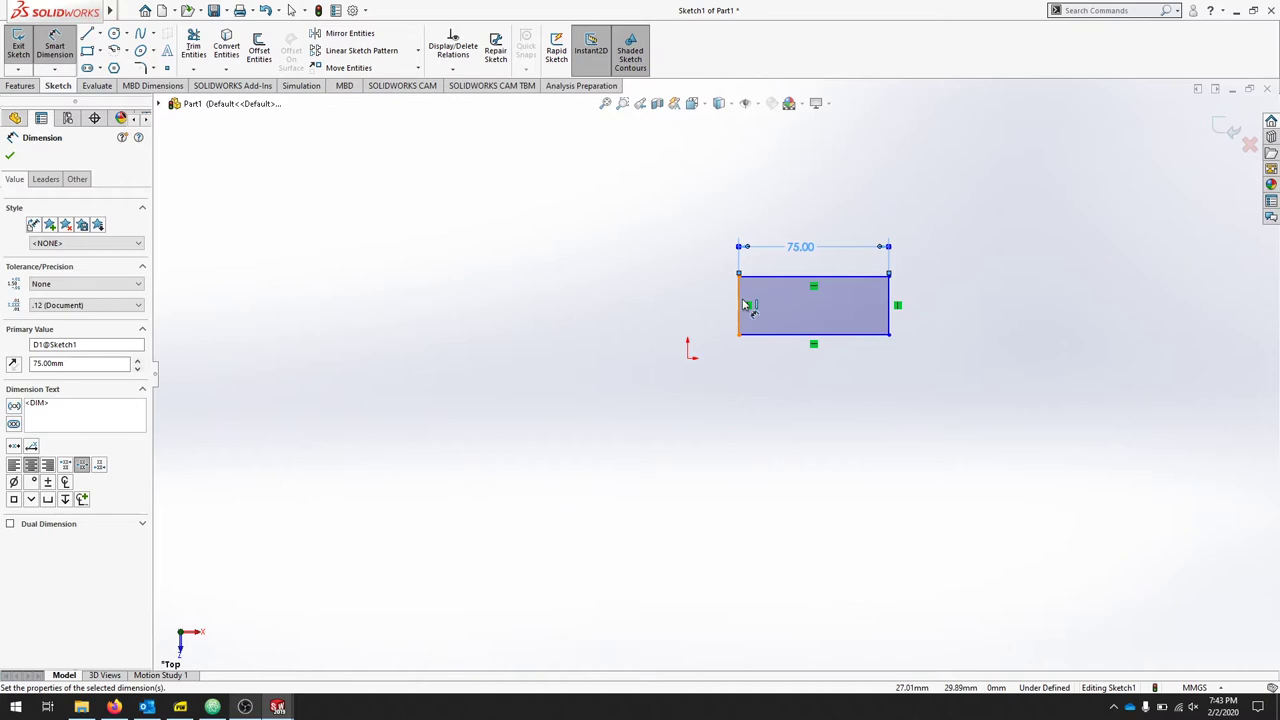
pyautogui.click(745, 305)
pyautogui.click(690, 245)
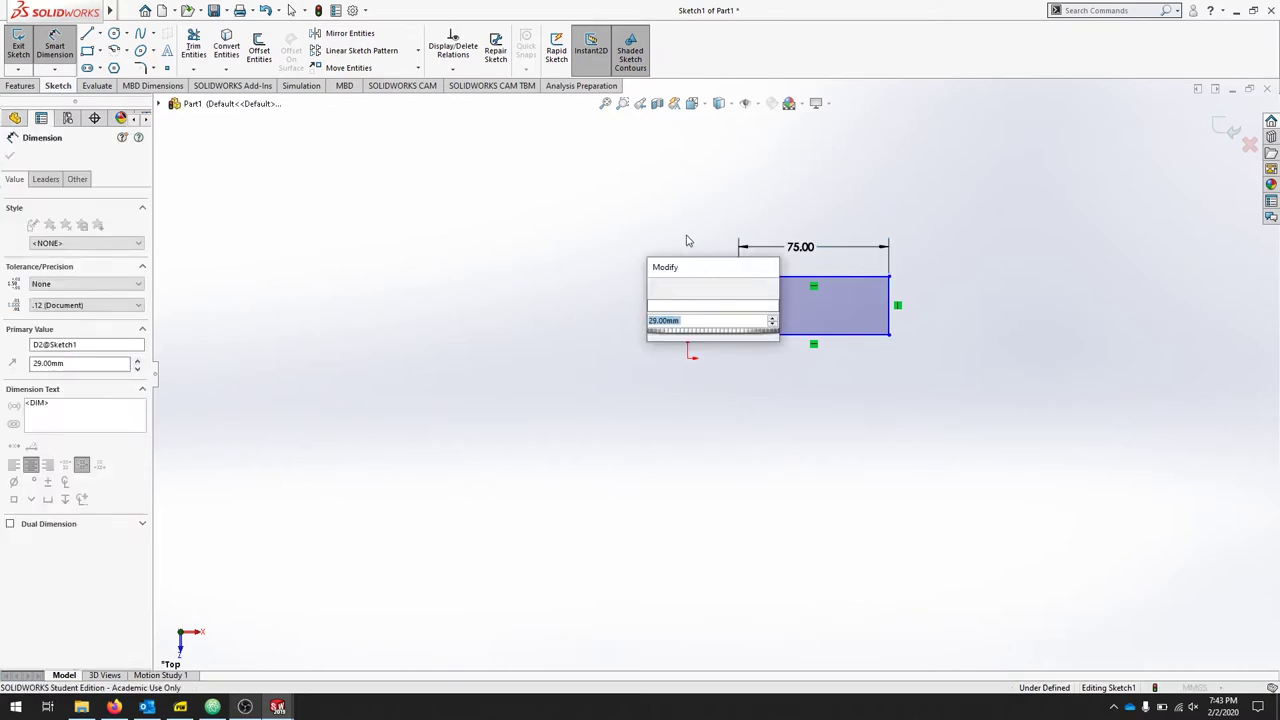
pyautogui.write('50')
pyautogui.press('Return')
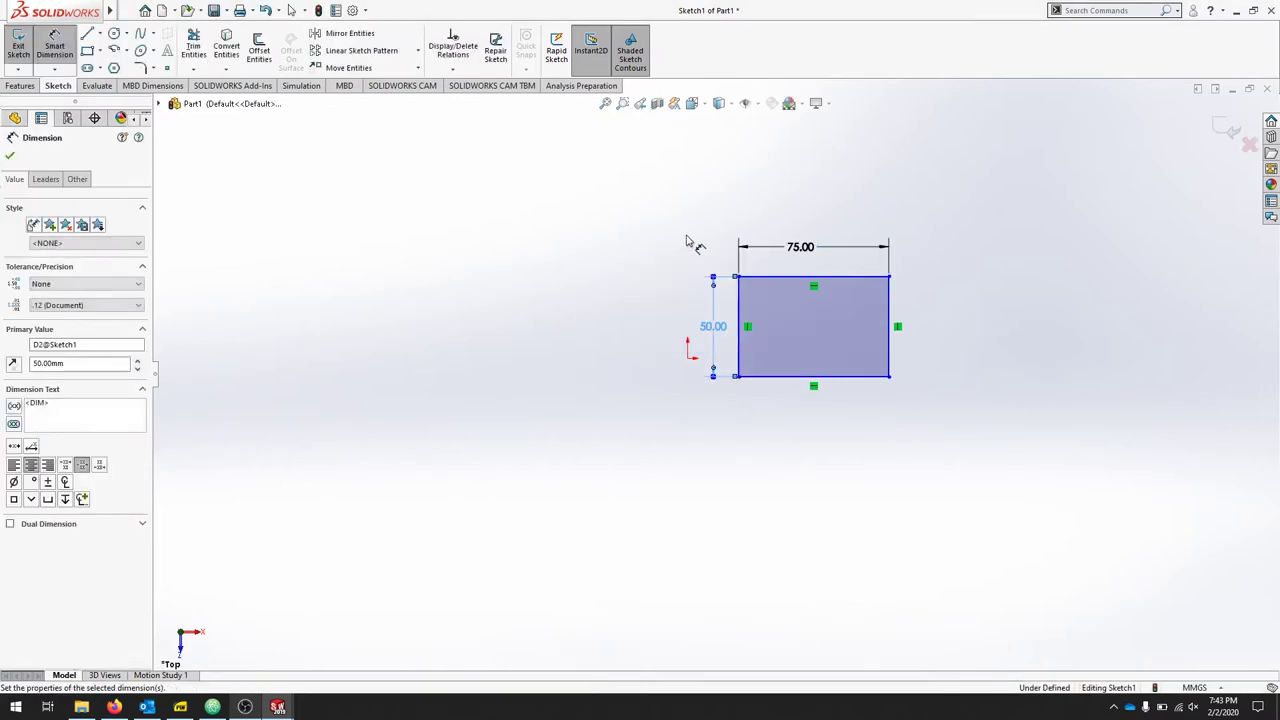
pyautogui.press('Escape')
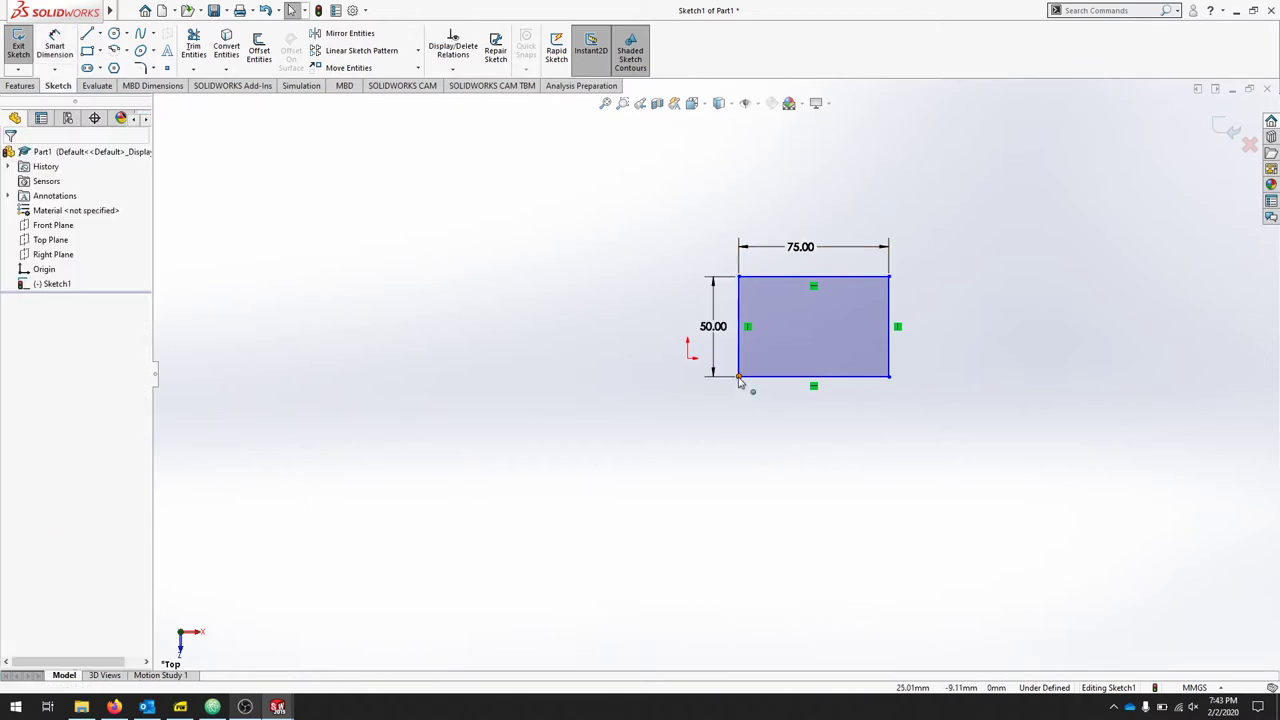
pyautogui.moveTo(740, 377); pyautogui.dragTo(688, 359)
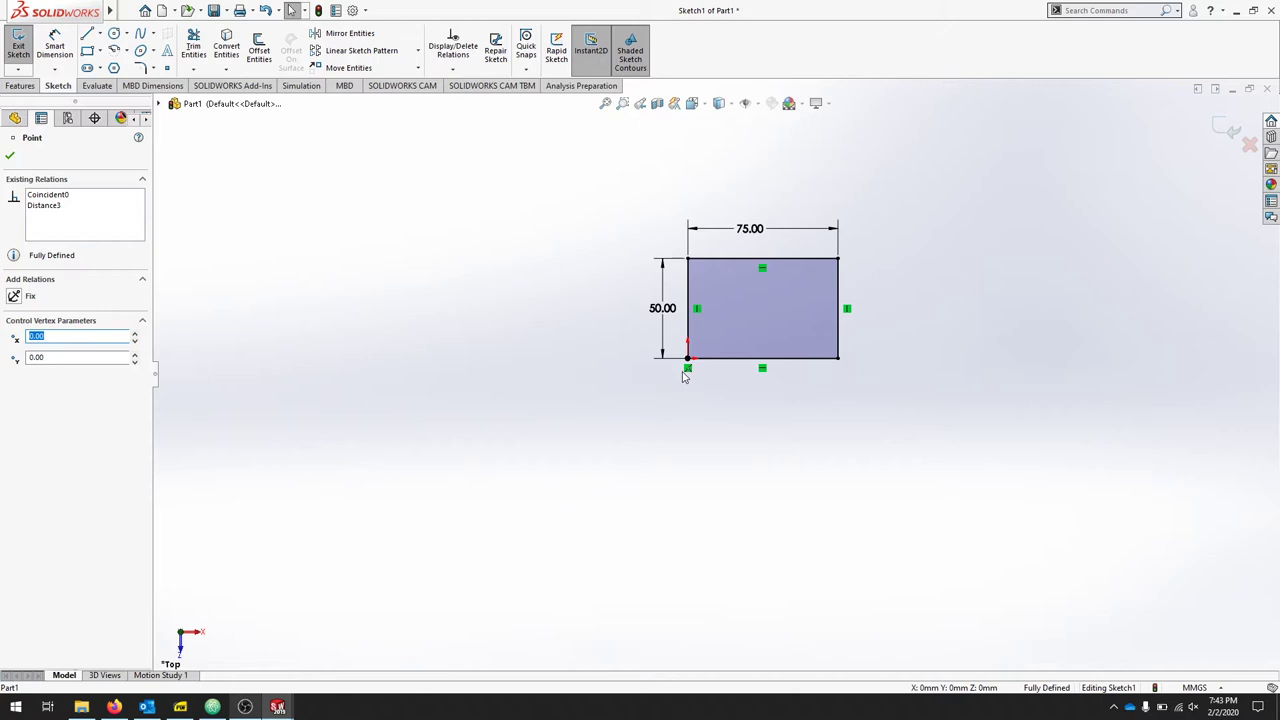
pyautogui.click(11, 159)
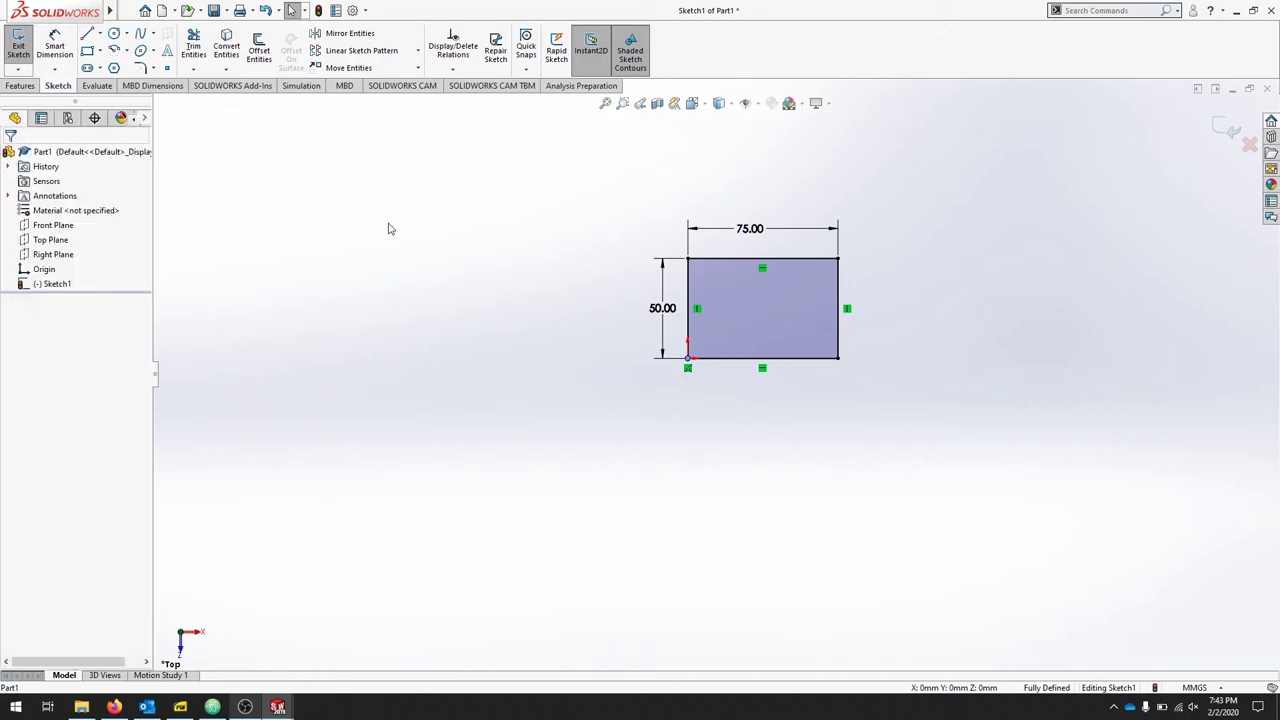
# Step: Exit the sketch and boss-extrude the rectangle blind to a 15 mm depth
pyautogui.click(16, 45)
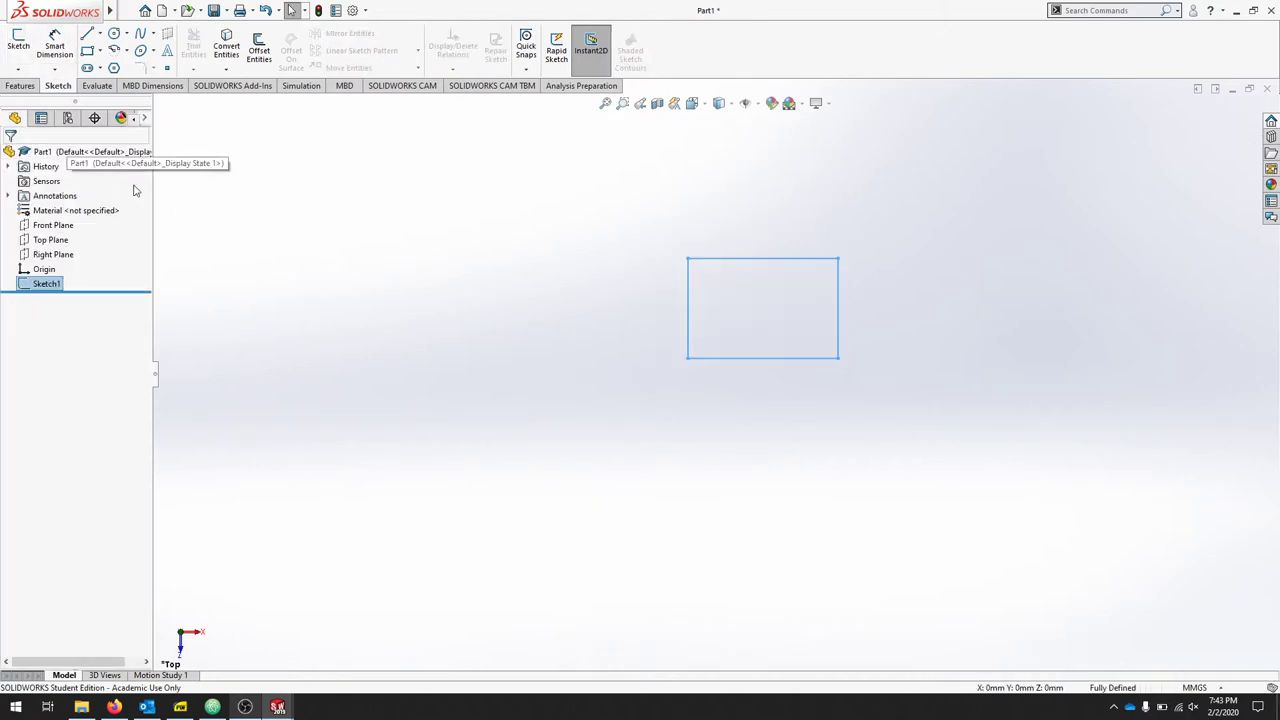
pyautogui.click(20, 85)
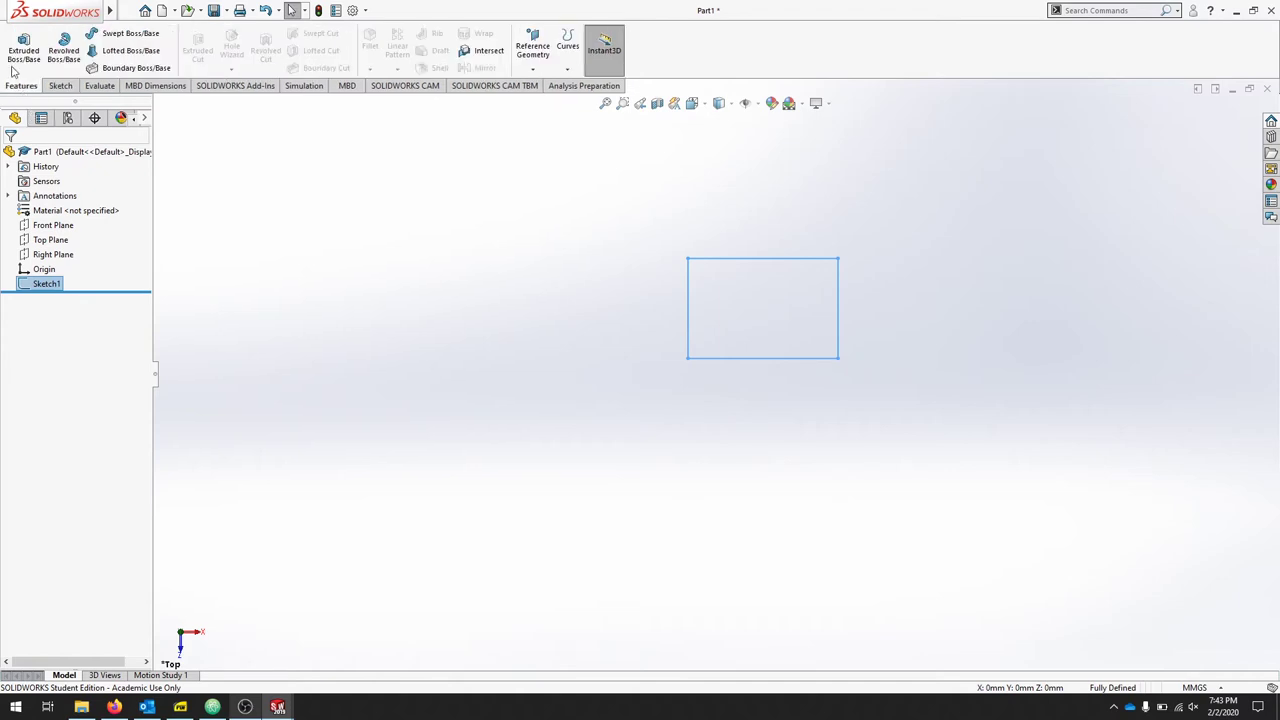
pyautogui.click(24, 50)
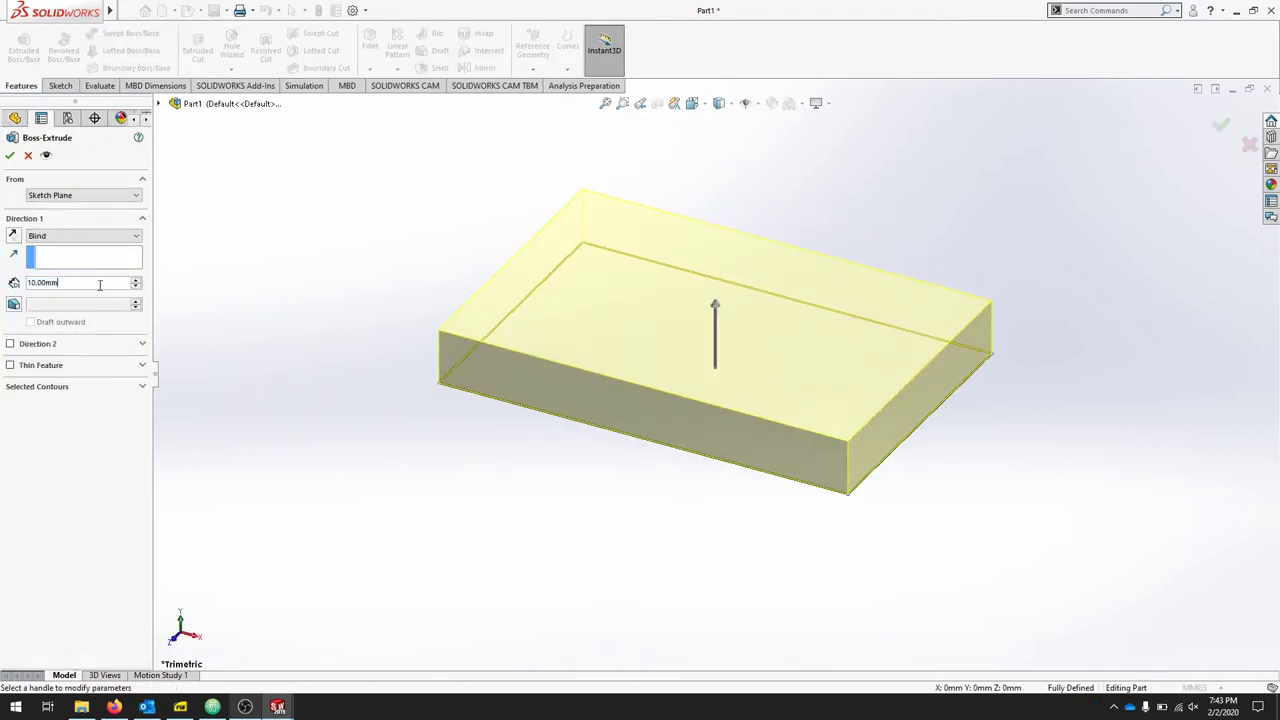
pyautogui.write('15')
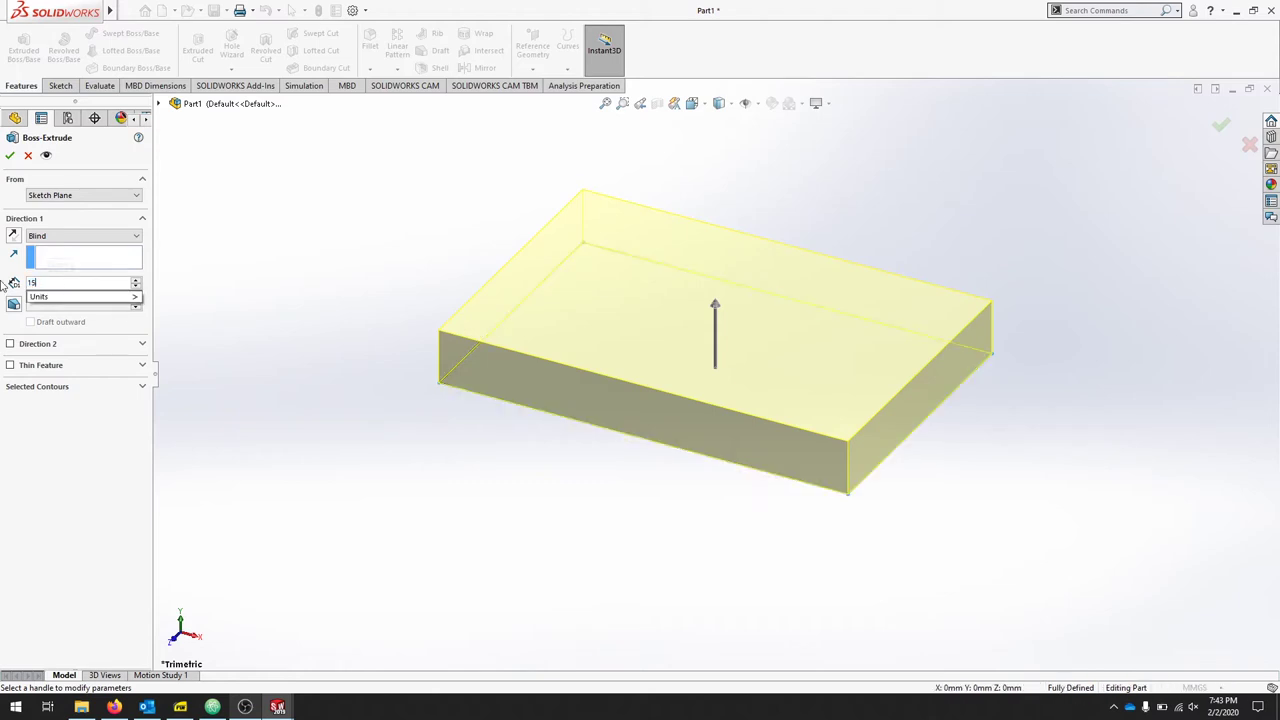
pyautogui.click(40, 297)
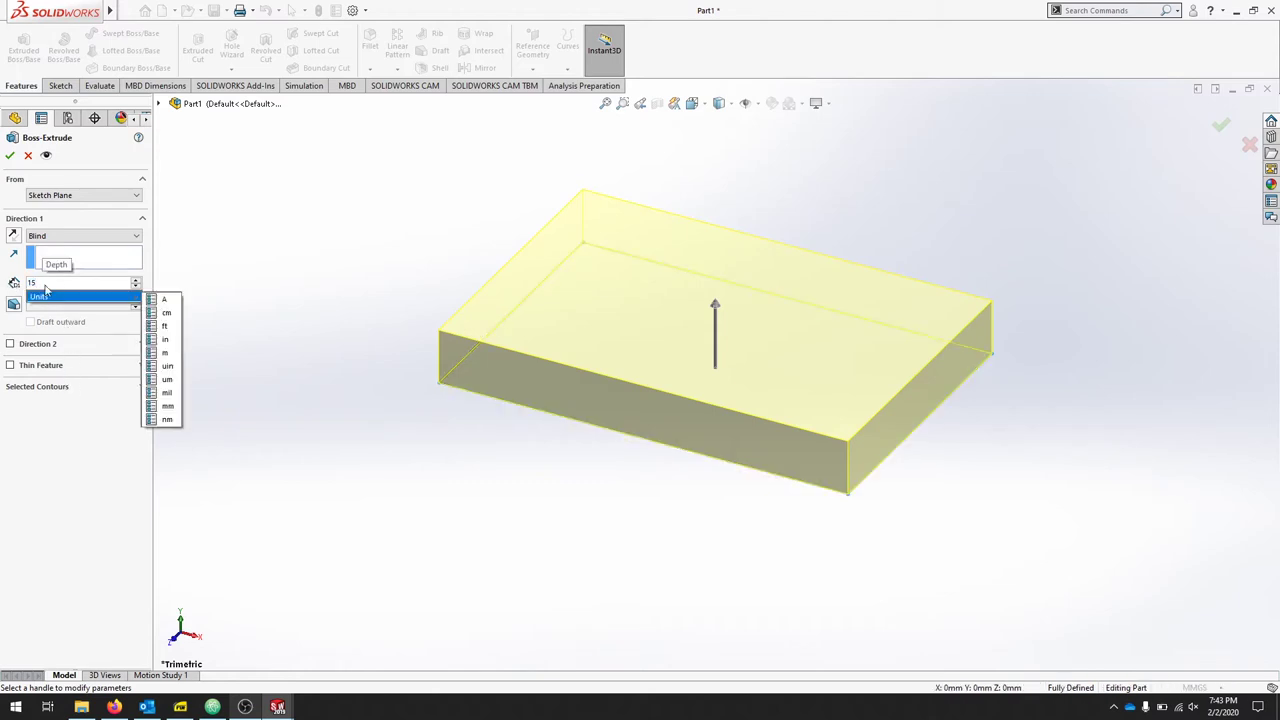
pyautogui.press('Return')
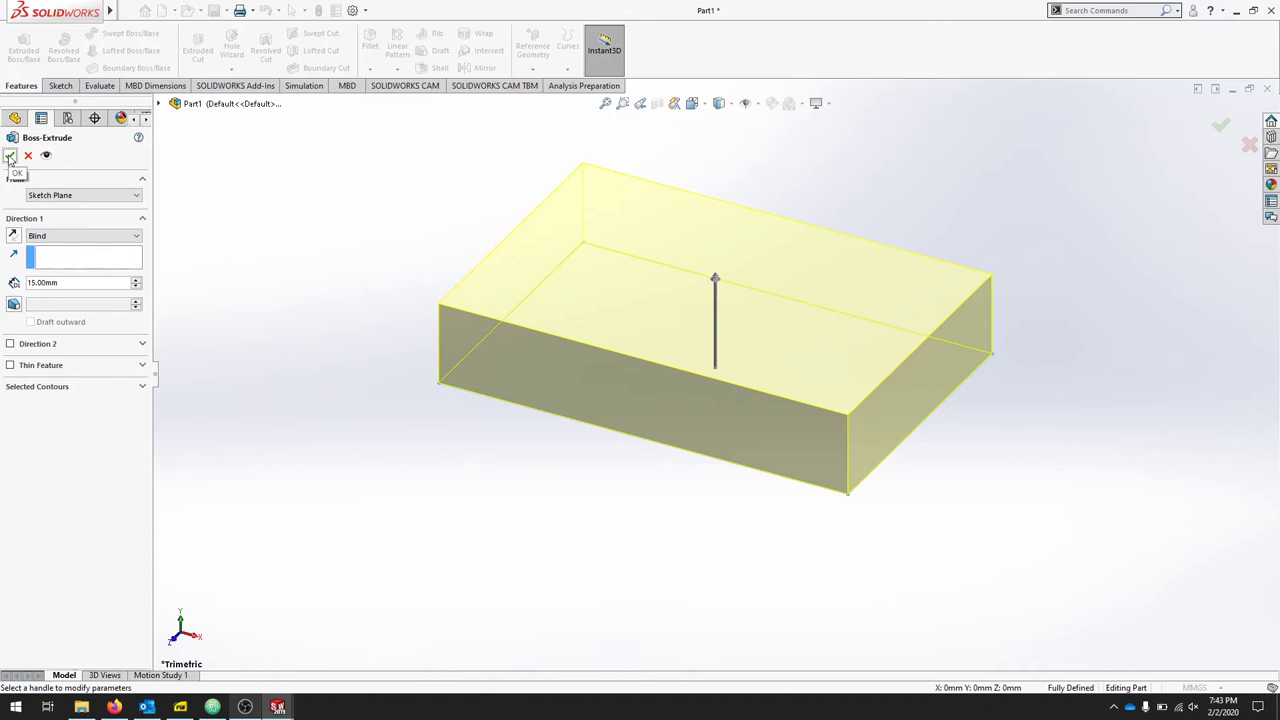
pyautogui.click(10, 157)
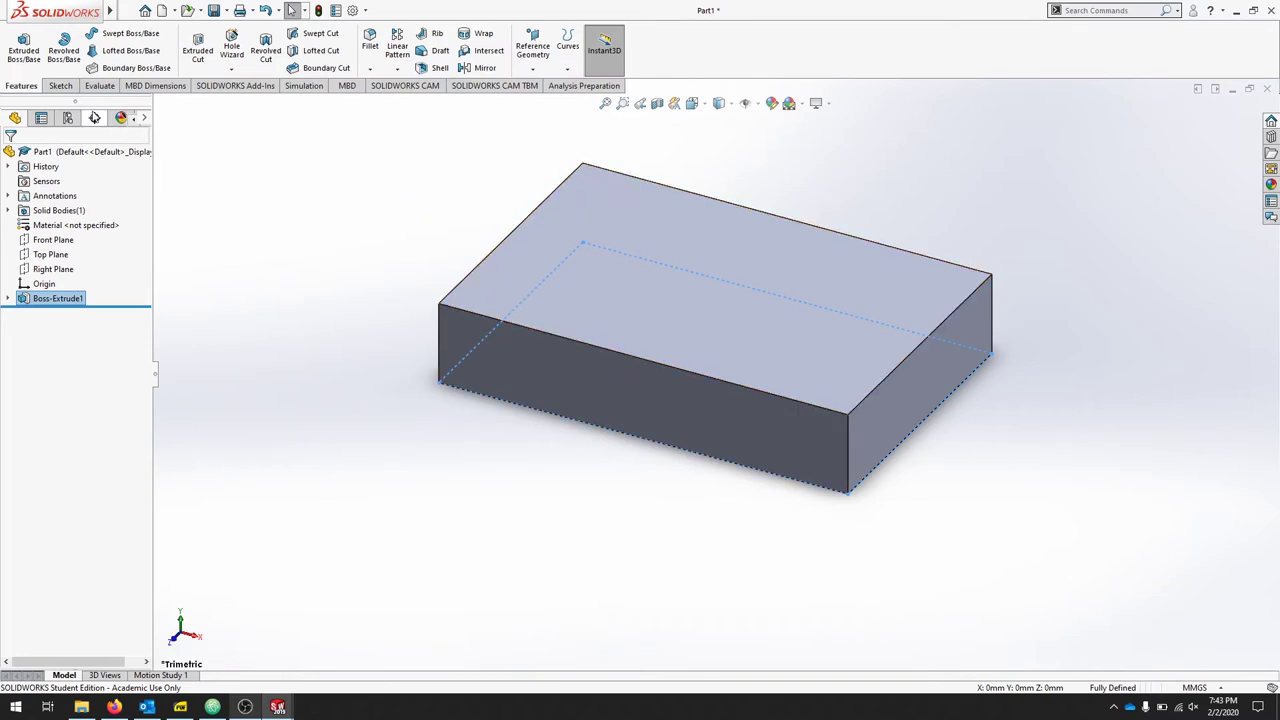
# Step: Start a new sketch on the block's face and view it Normal To
pyautogui.click(65, 89)
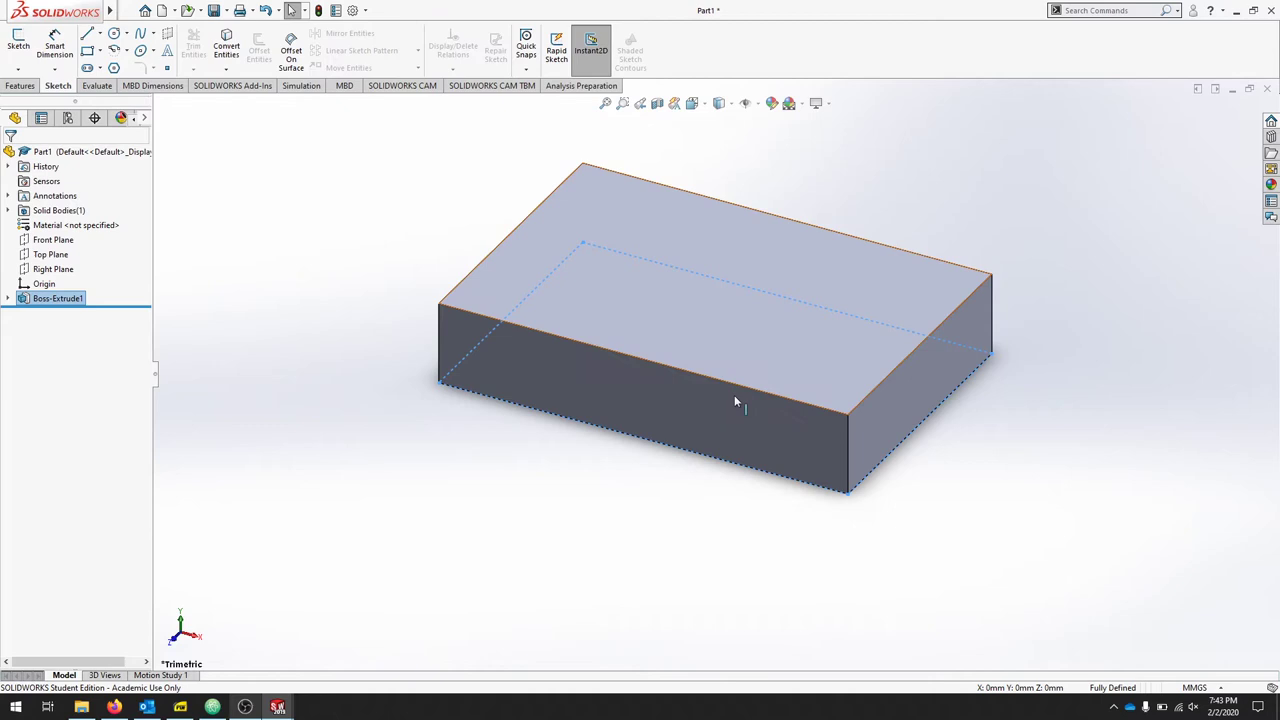
pyautogui.scroll(-5, 678, 515)
pyautogui.scroll(5, 685, 483)
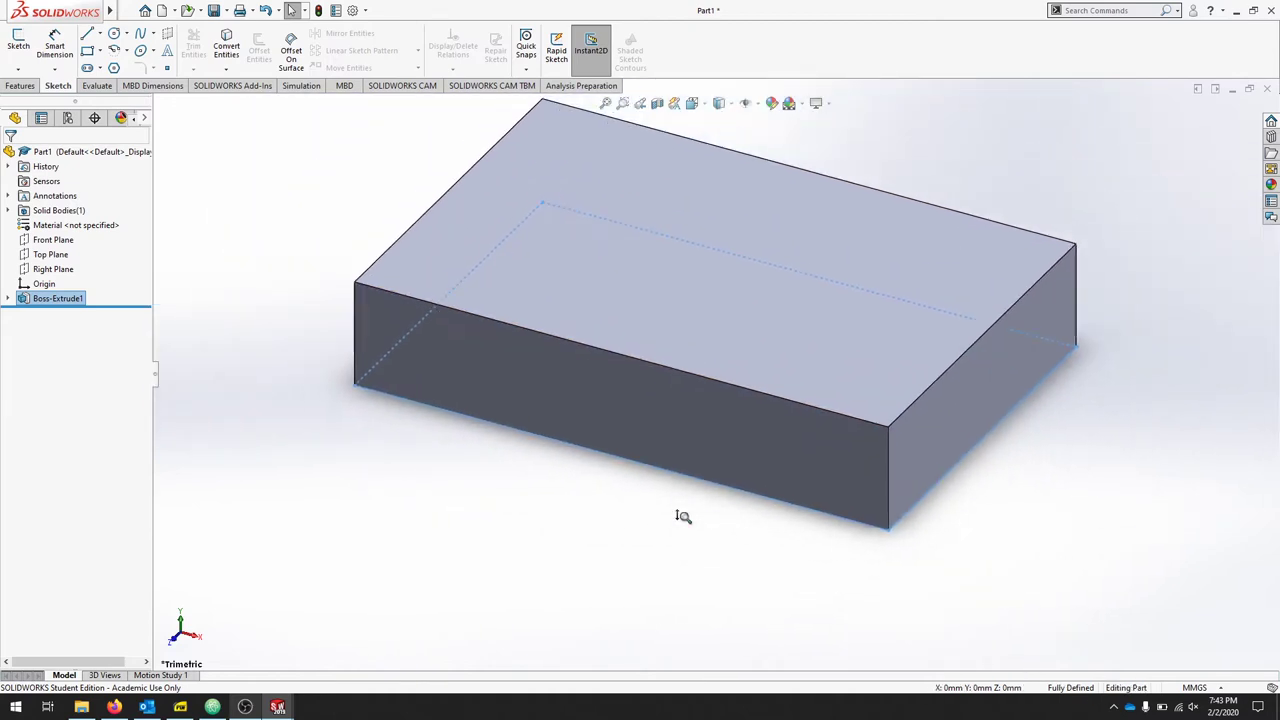
pyautogui.moveTo(671, 509); pyautogui.dragTo(700, 303, button='middle')
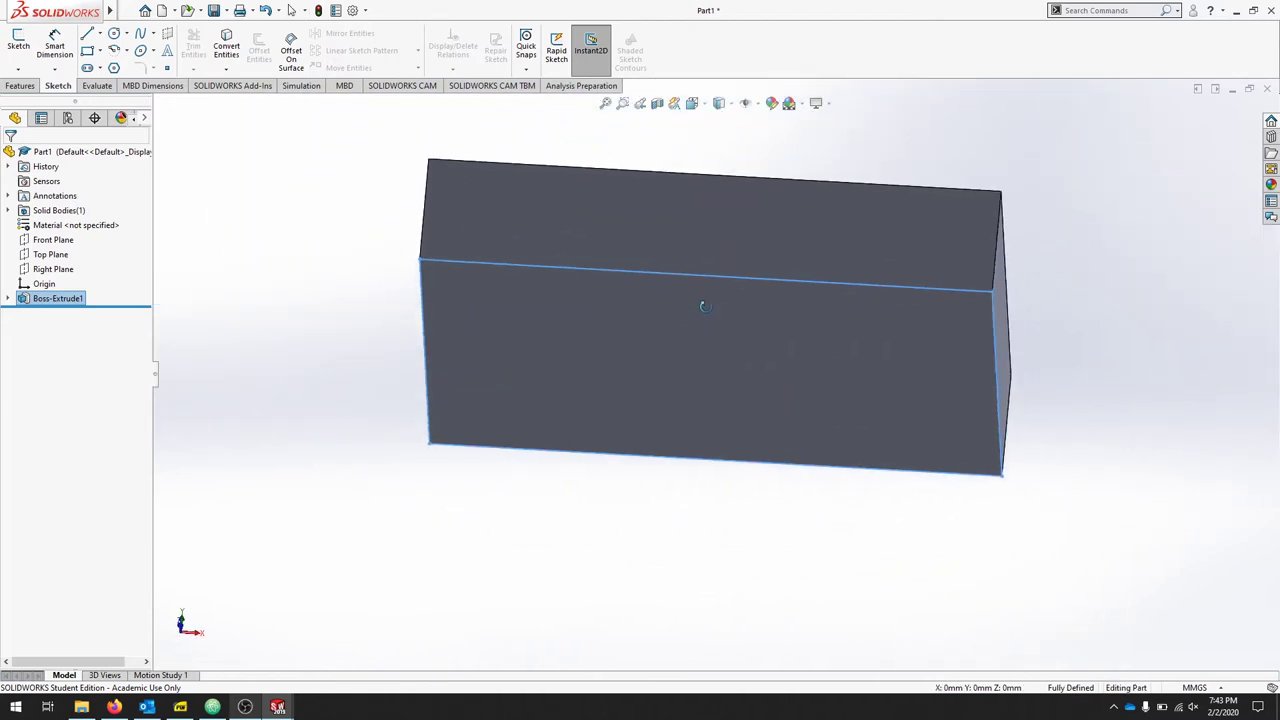
pyautogui.click(18, 40)
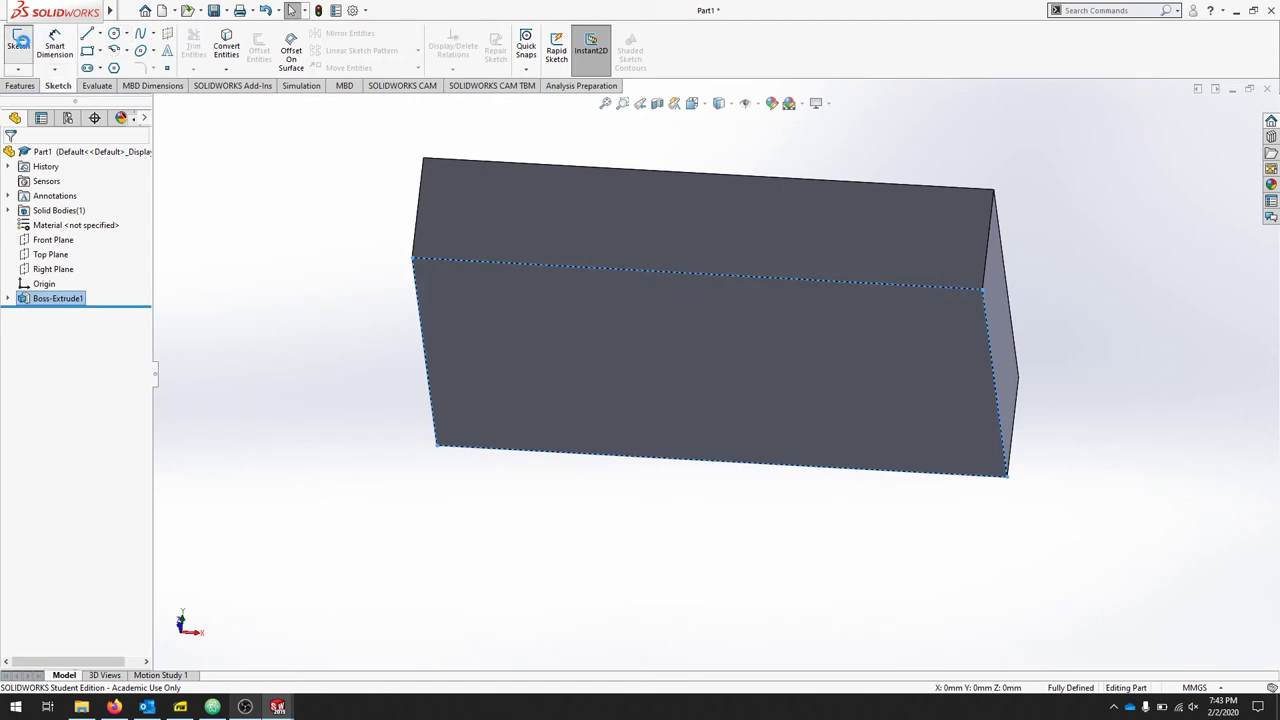
pyautogui.click(812, 350)
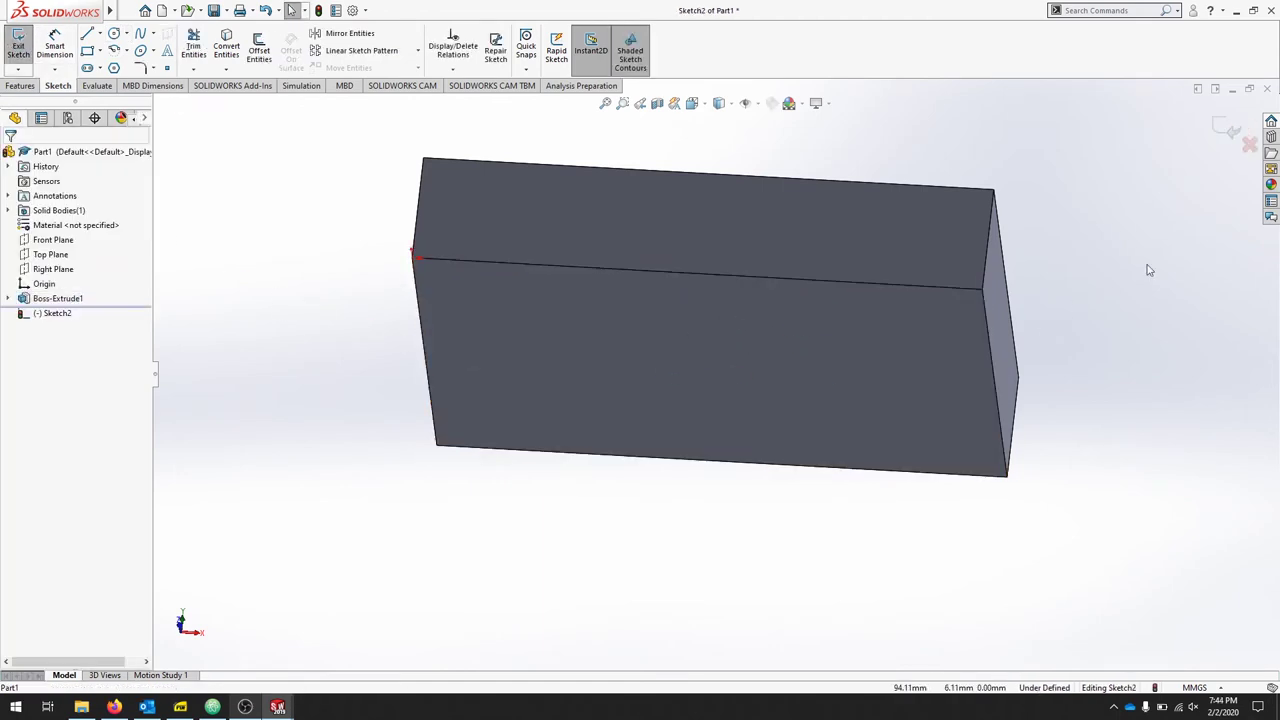
pyautogui.press('space')
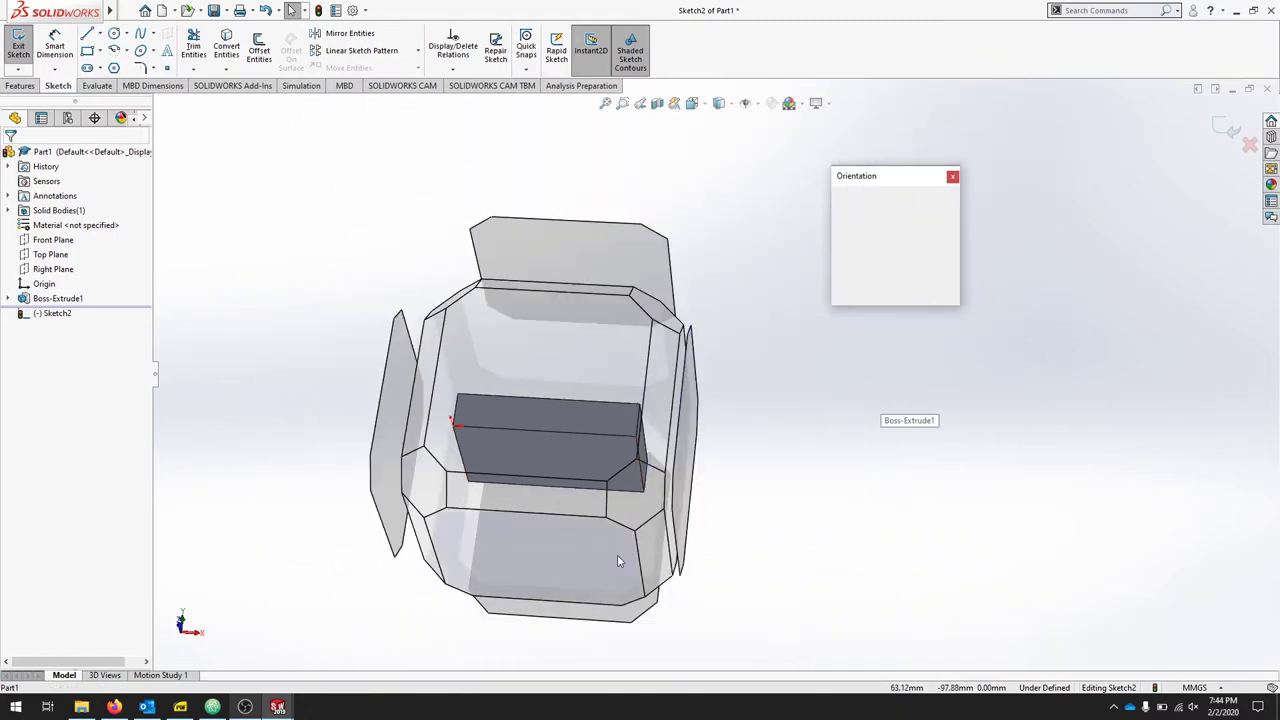
pyautogui.click(572, 550)
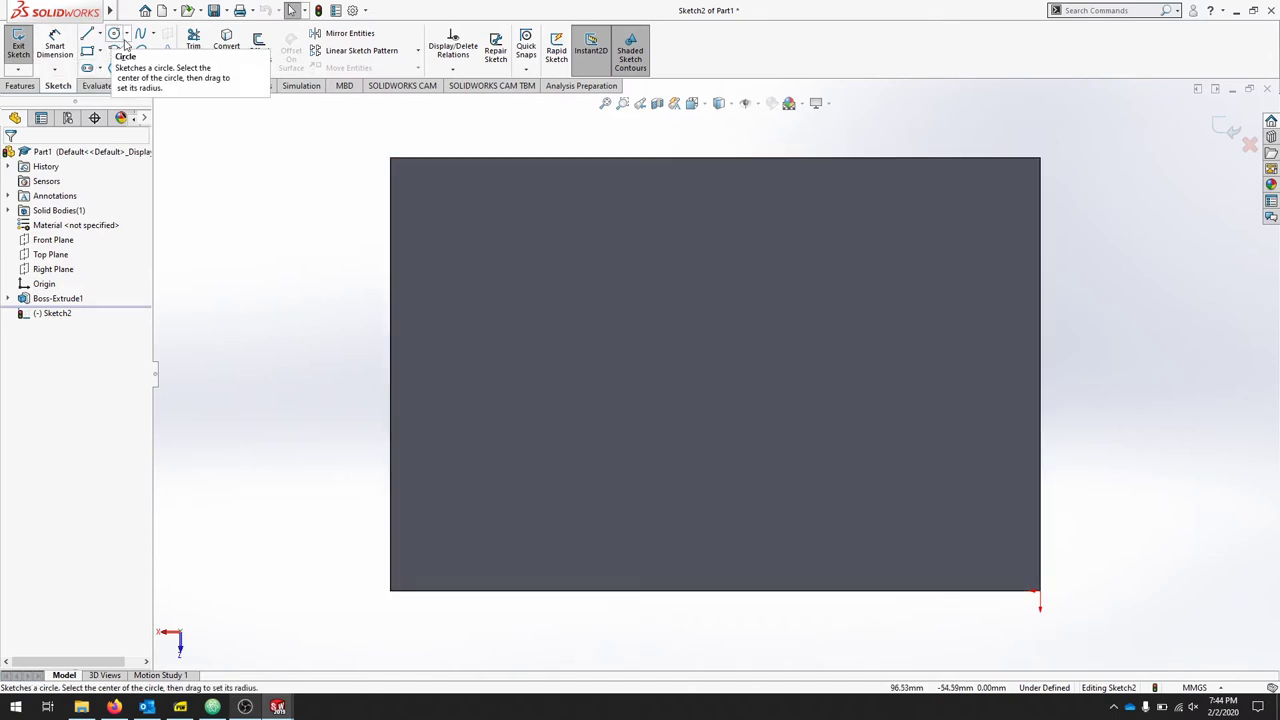
# Step: Draw a circle centred on the face's right edge through its top-right corner, then exit the sketch
pyautogui.click(127, 34)
pyautogui.click(126, 49)
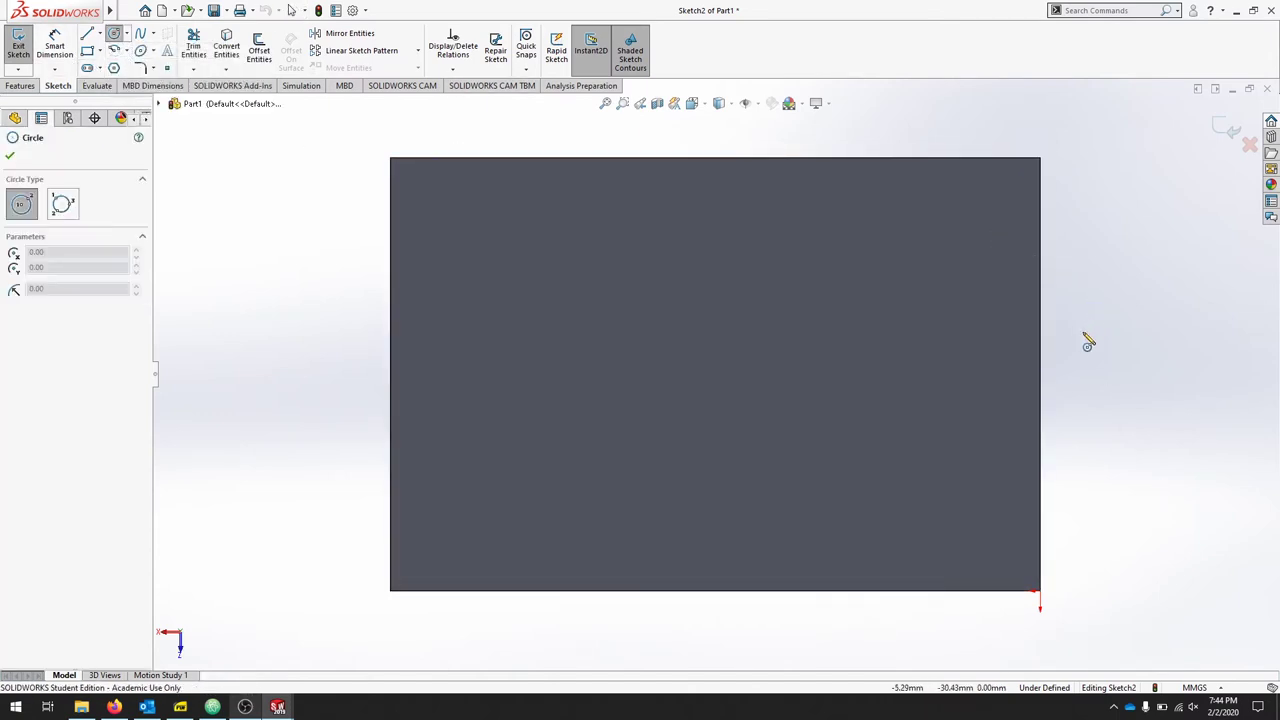
pyautogui.click(1040, 373)
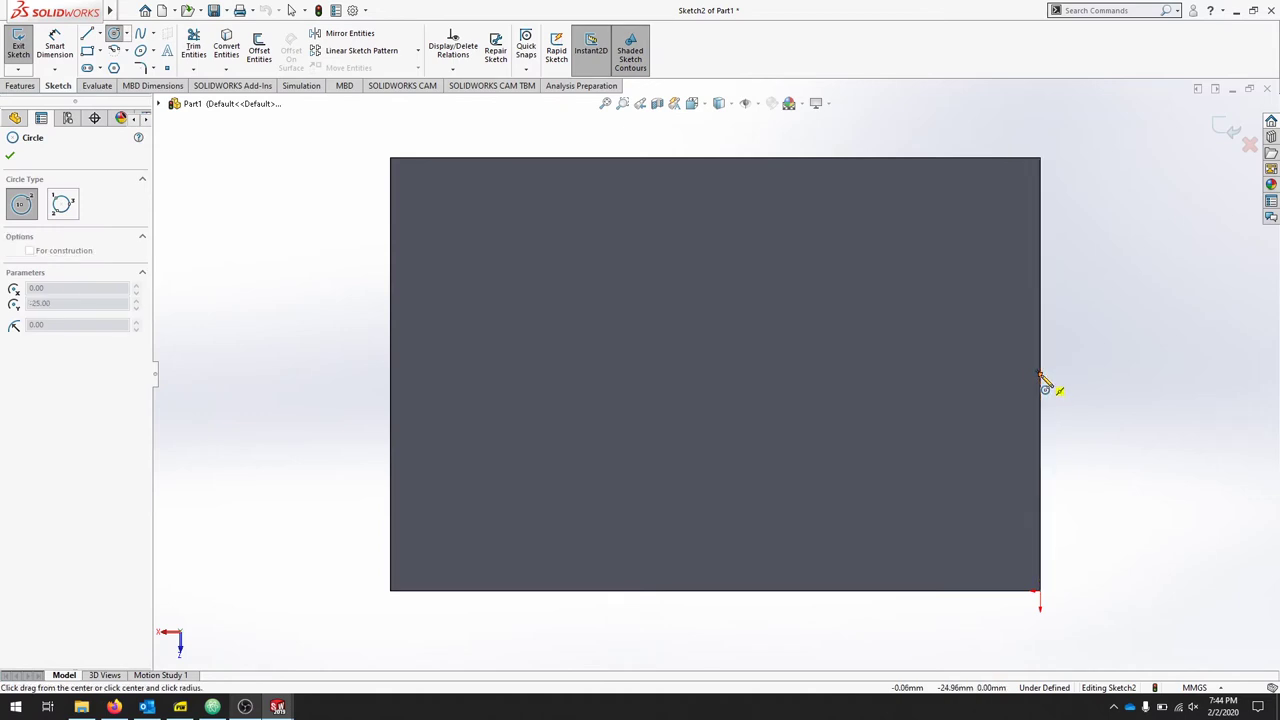
pyautogui.click(1040, 158)
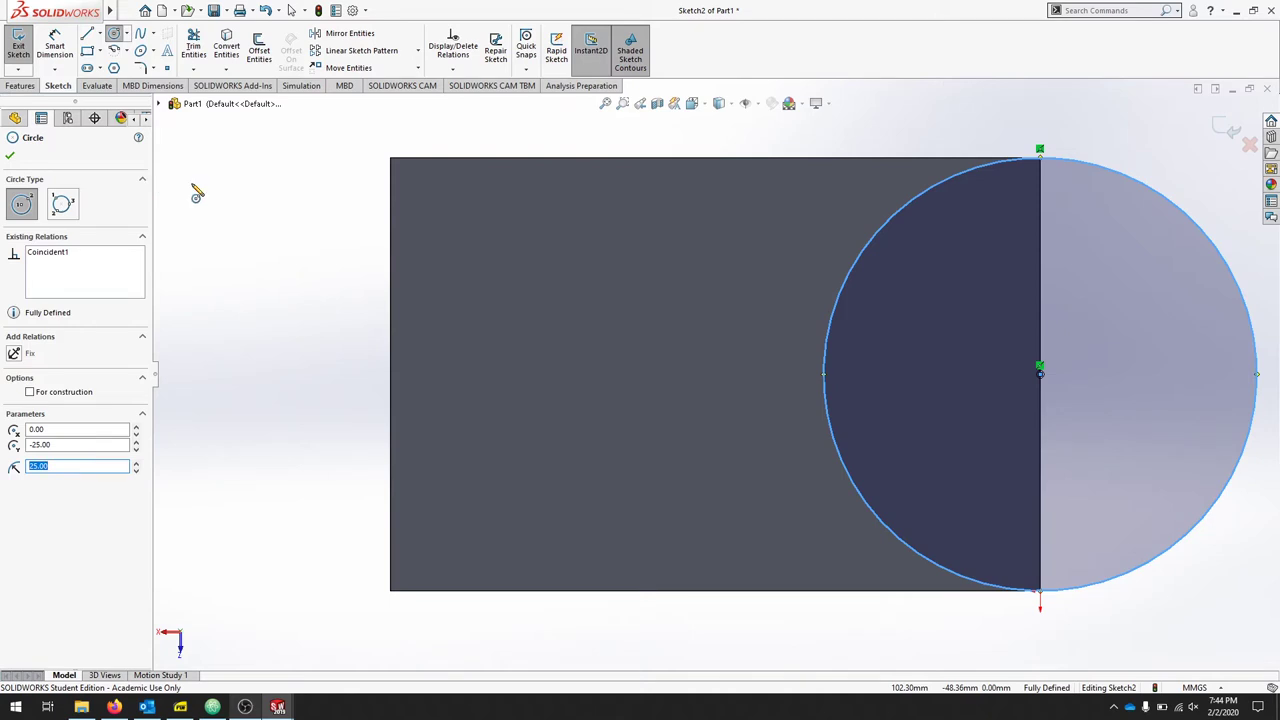
pyautogui.press('Escape')
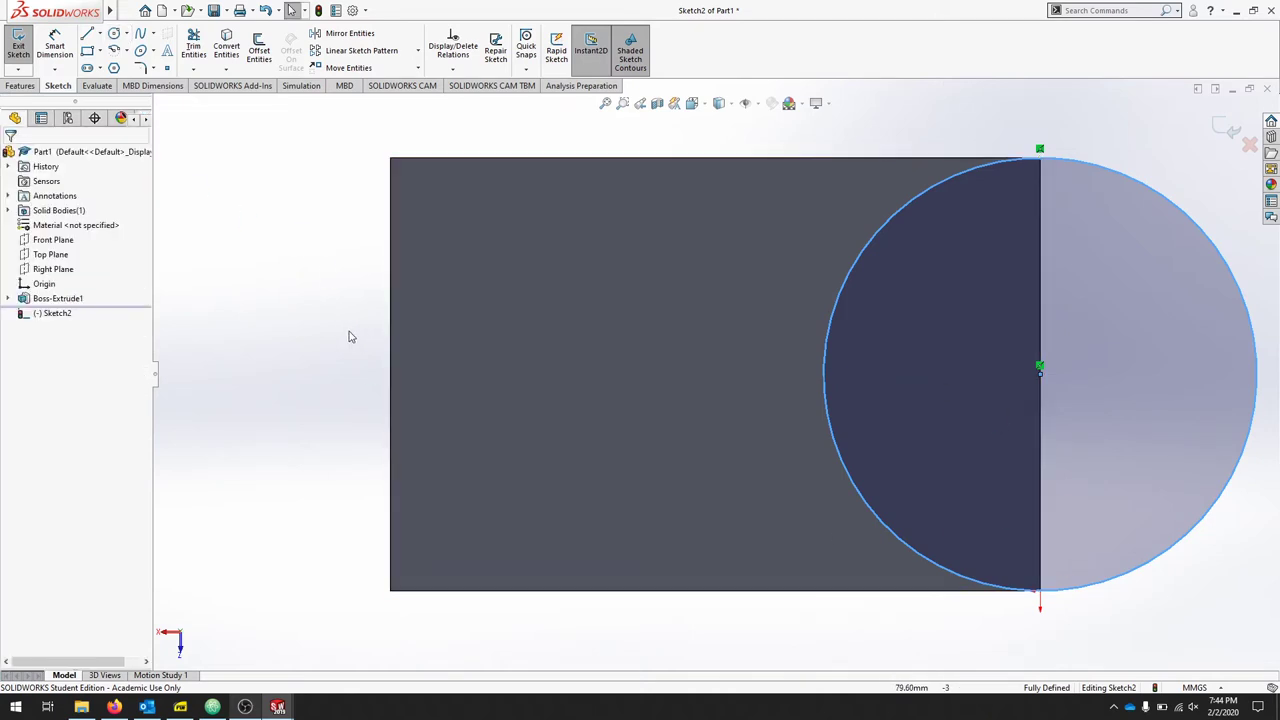
pyautogui.click(346, 325)
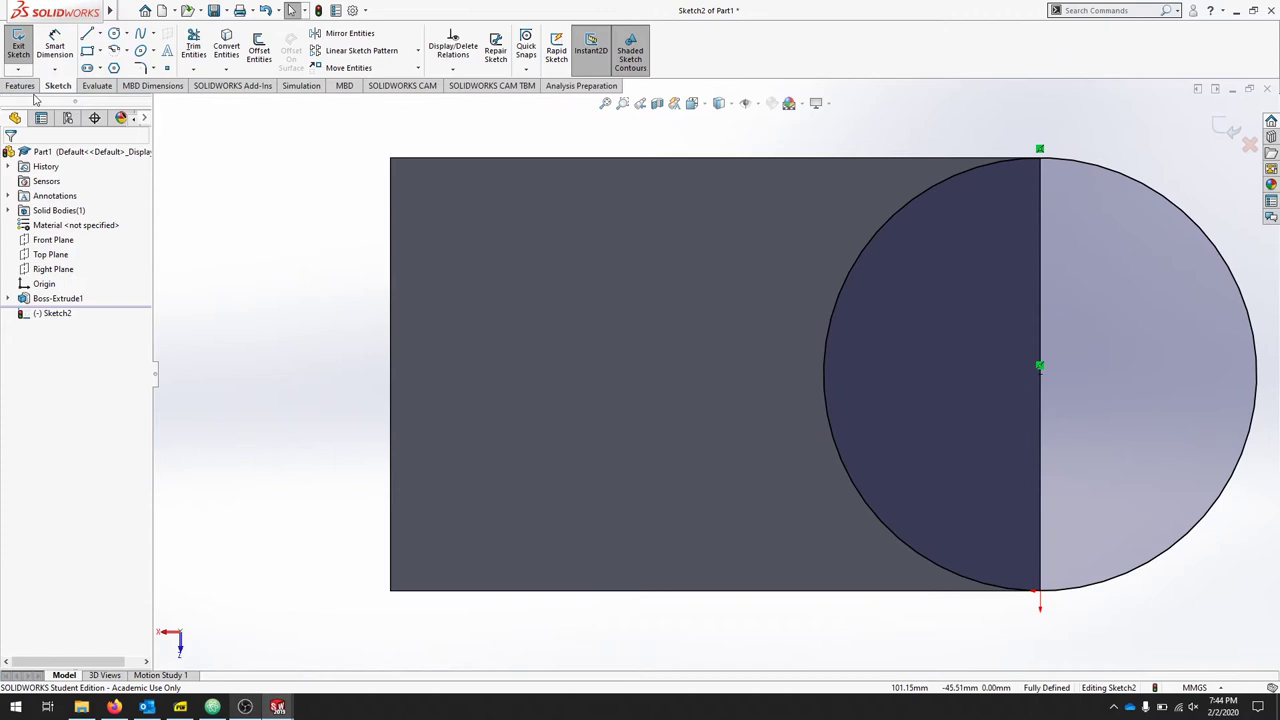
pyautogui.click(18, 45)
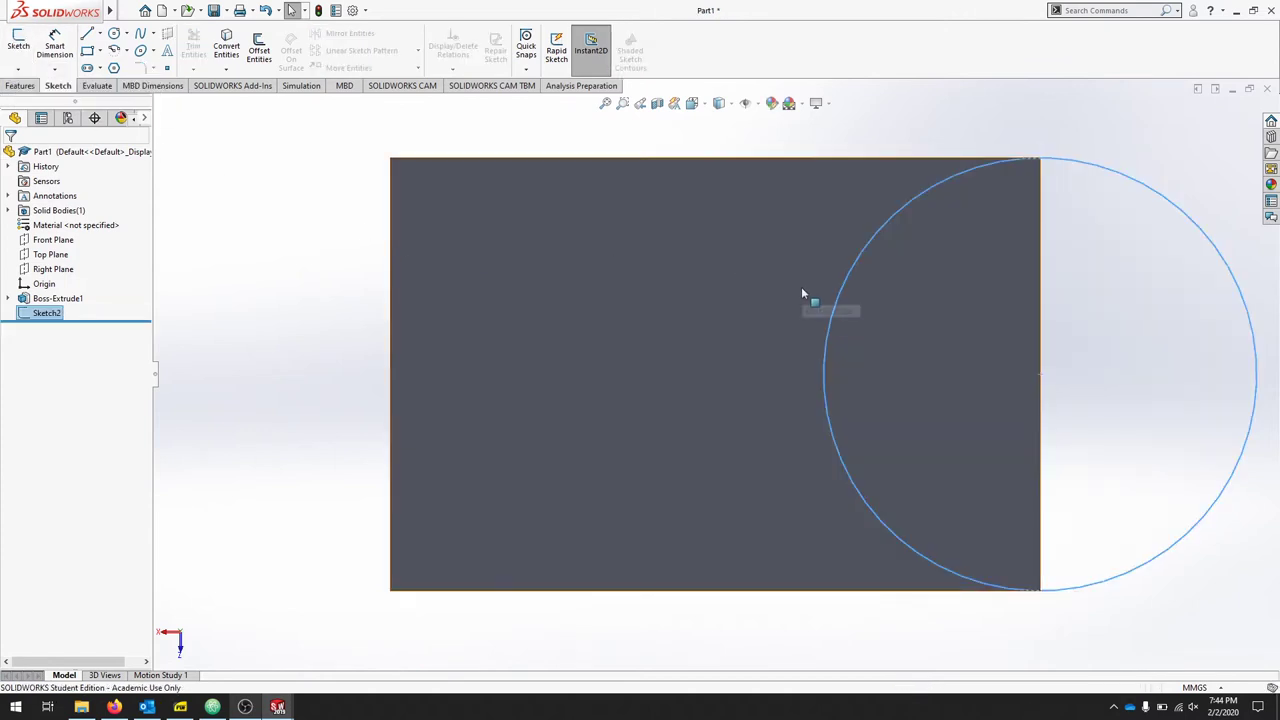
pyautogui.moveTo(874, 286); pyautogui.dragTo(614, 249, button='middle')
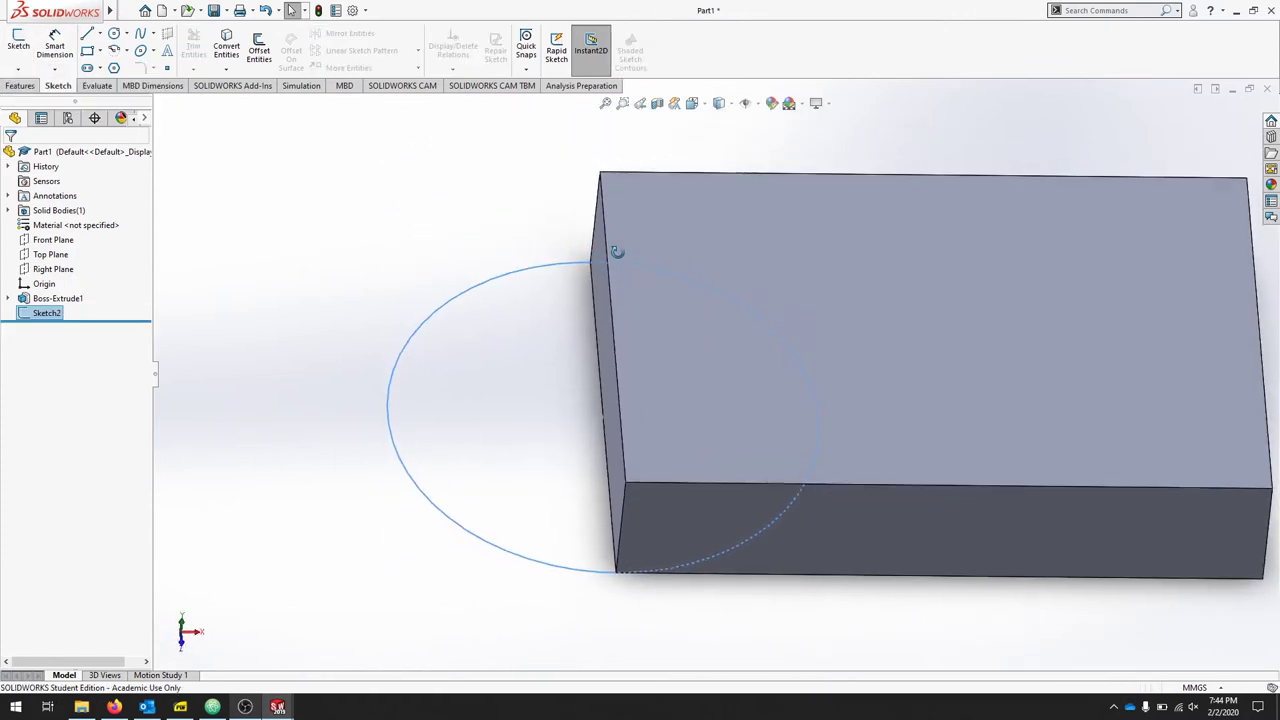
# Step: Extrude the circle 40 mm in the reversed direction, merging the cylinder with the block
pyautogui.click(20, 85)
pyautogui.click(23, 45)
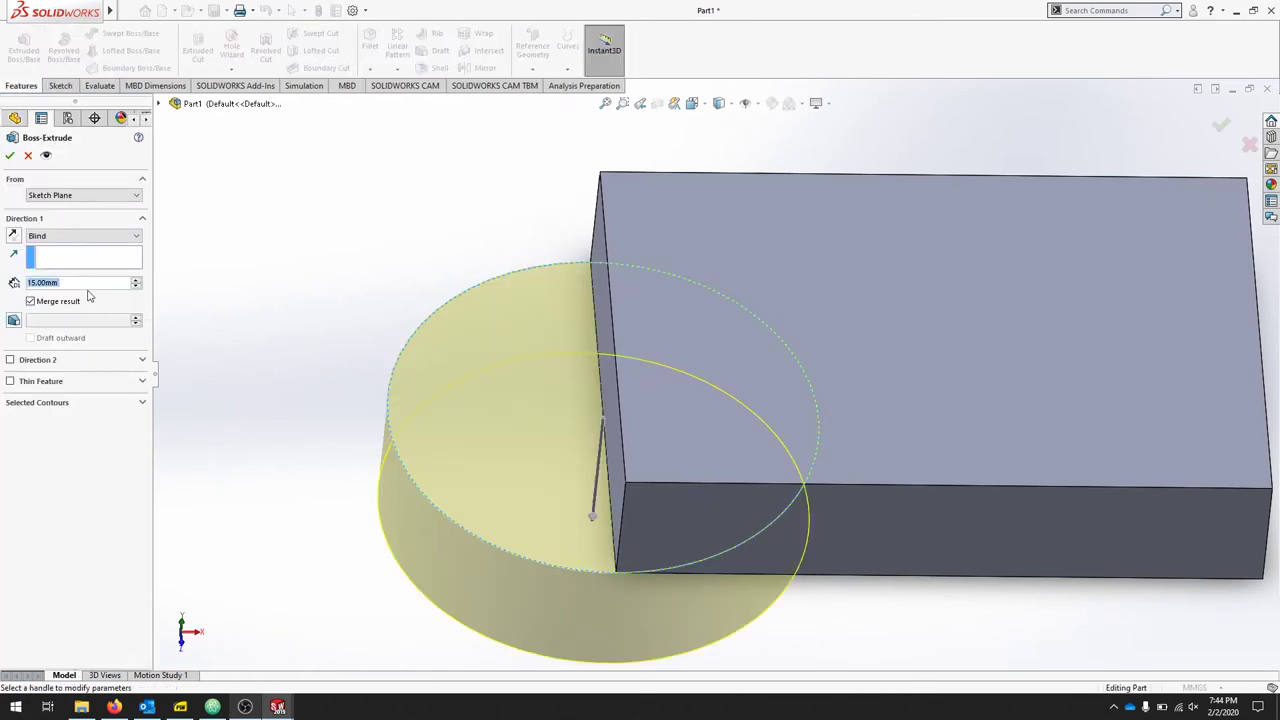
pyautogui.write('40')
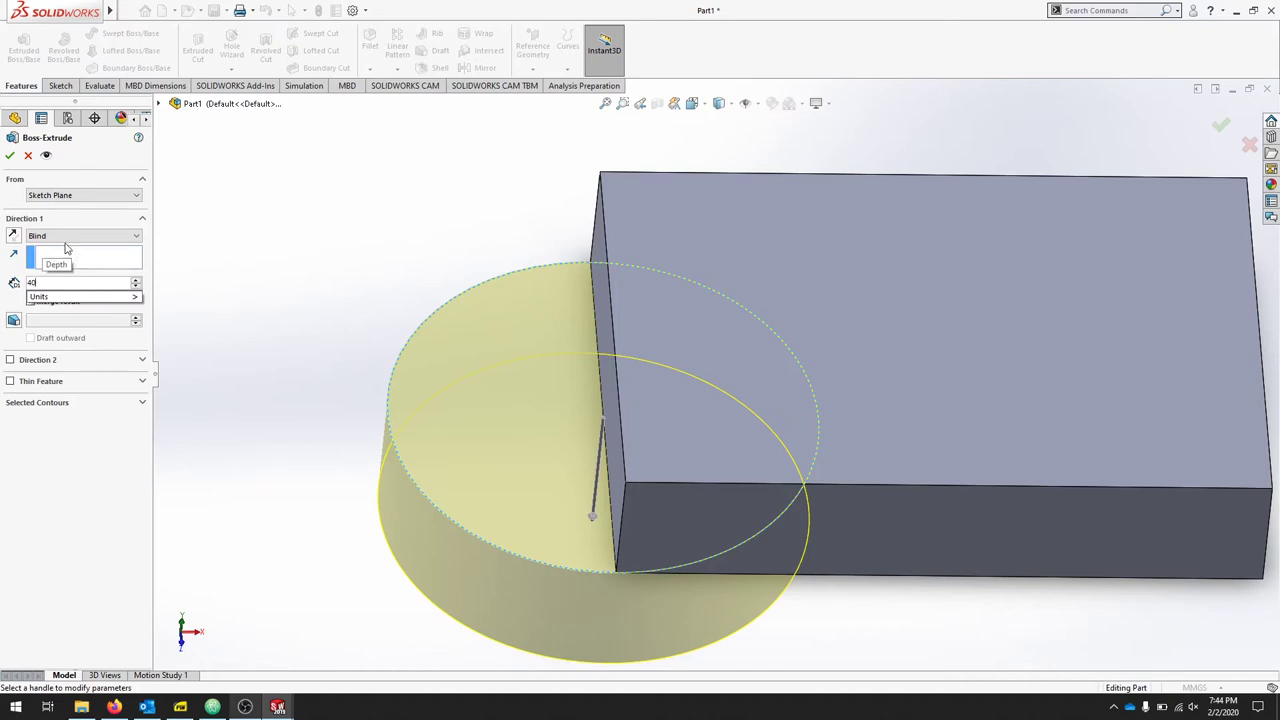
pyautogui.press('Return')
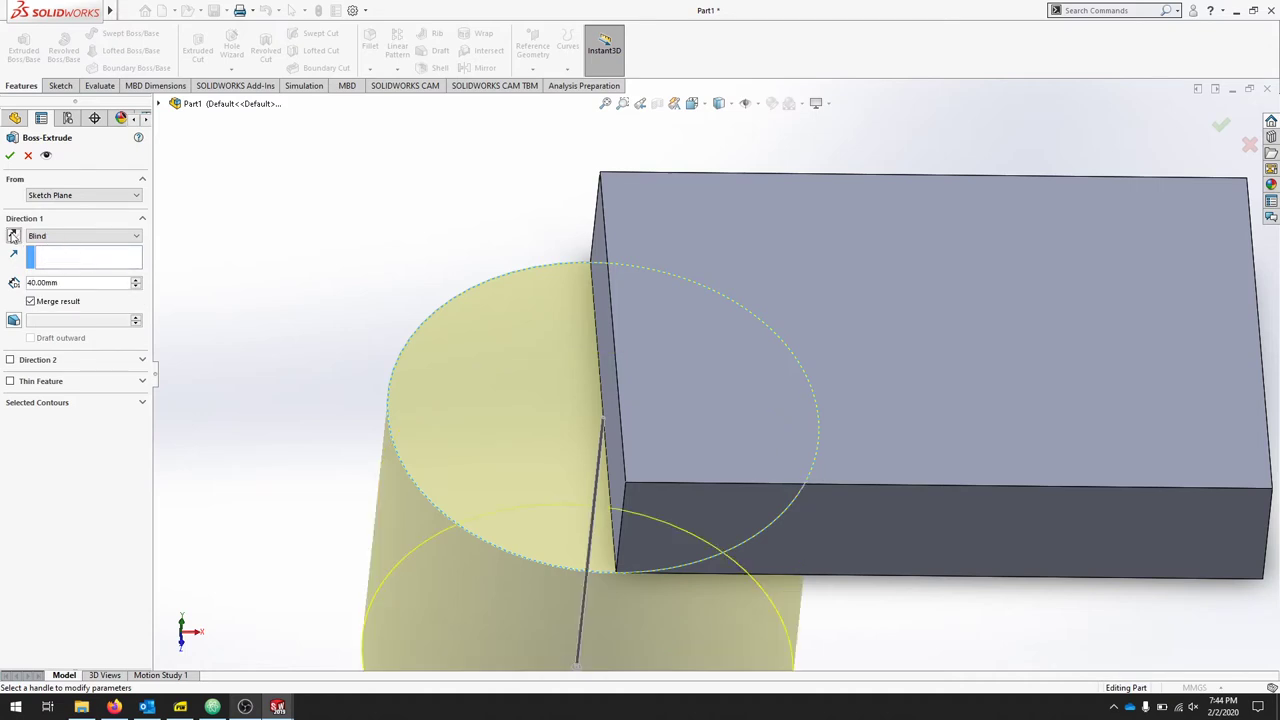
pyautogui.click(13, 236)
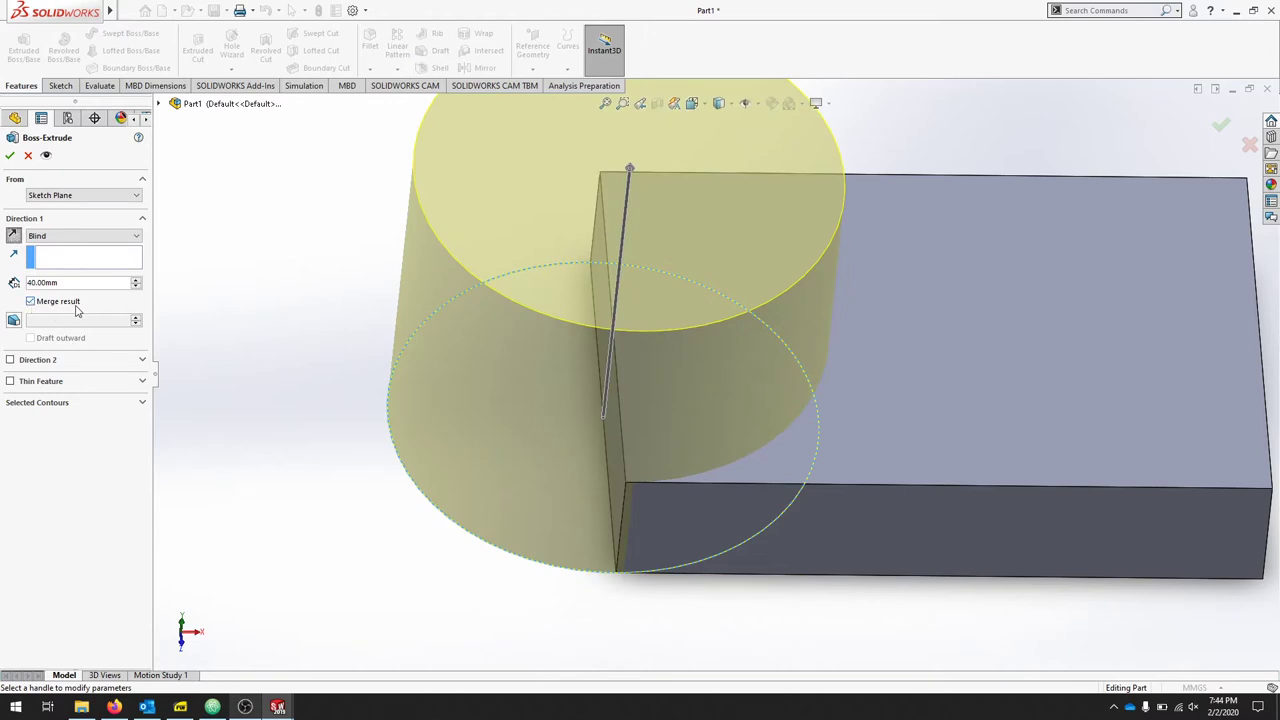
pyautogui.click(10, 155)
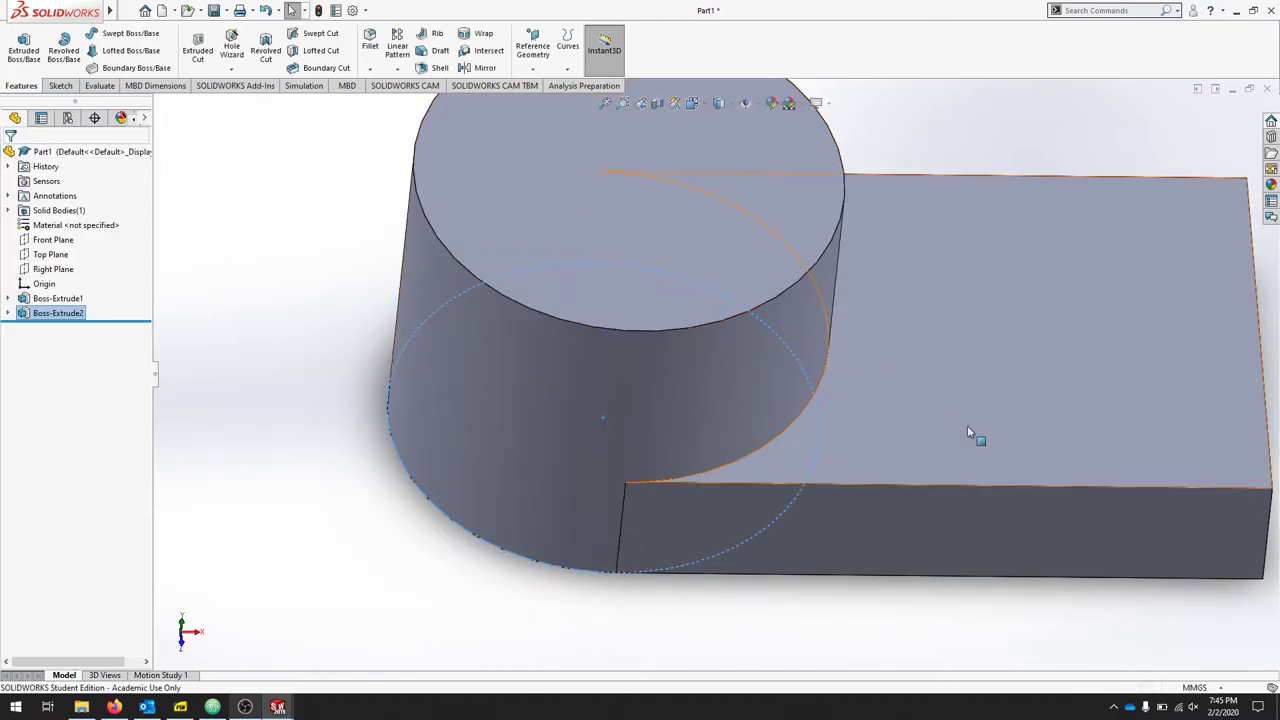
pyautogui.scroll(2, 952, 447)
pyautogui.moveTo(952, 447); pyautogui.dragTo(847, 415, button='middle')
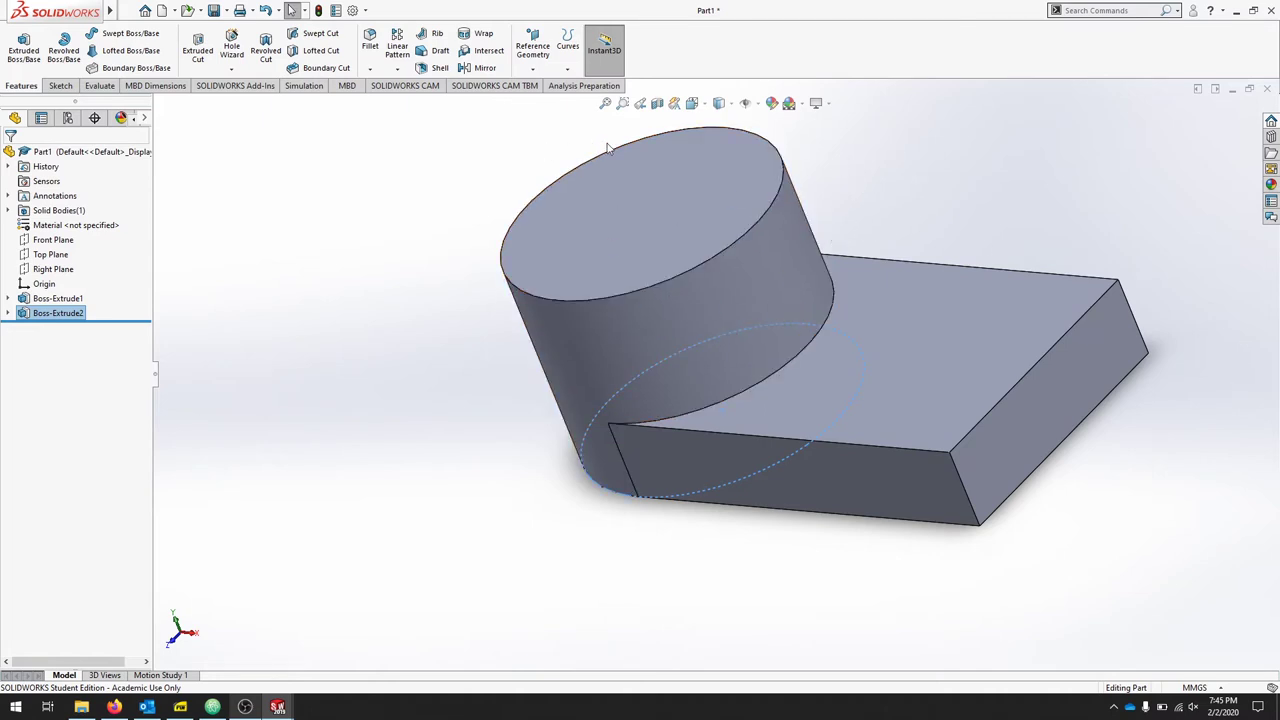
# Step: Start a sketch on the cylinder's top face and draw a circle at its centre
pyautogui.click(58, 86)
pyautogui.click(18, 45)
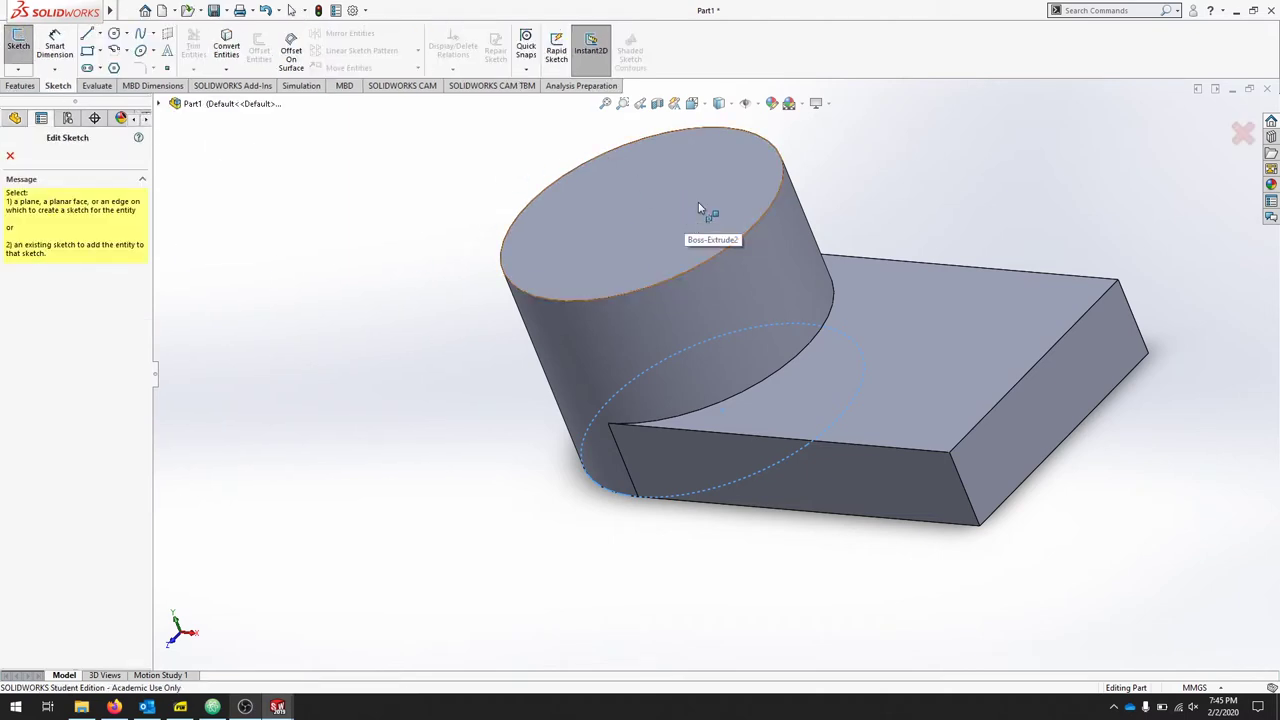
pyautogui.click(729, 185)
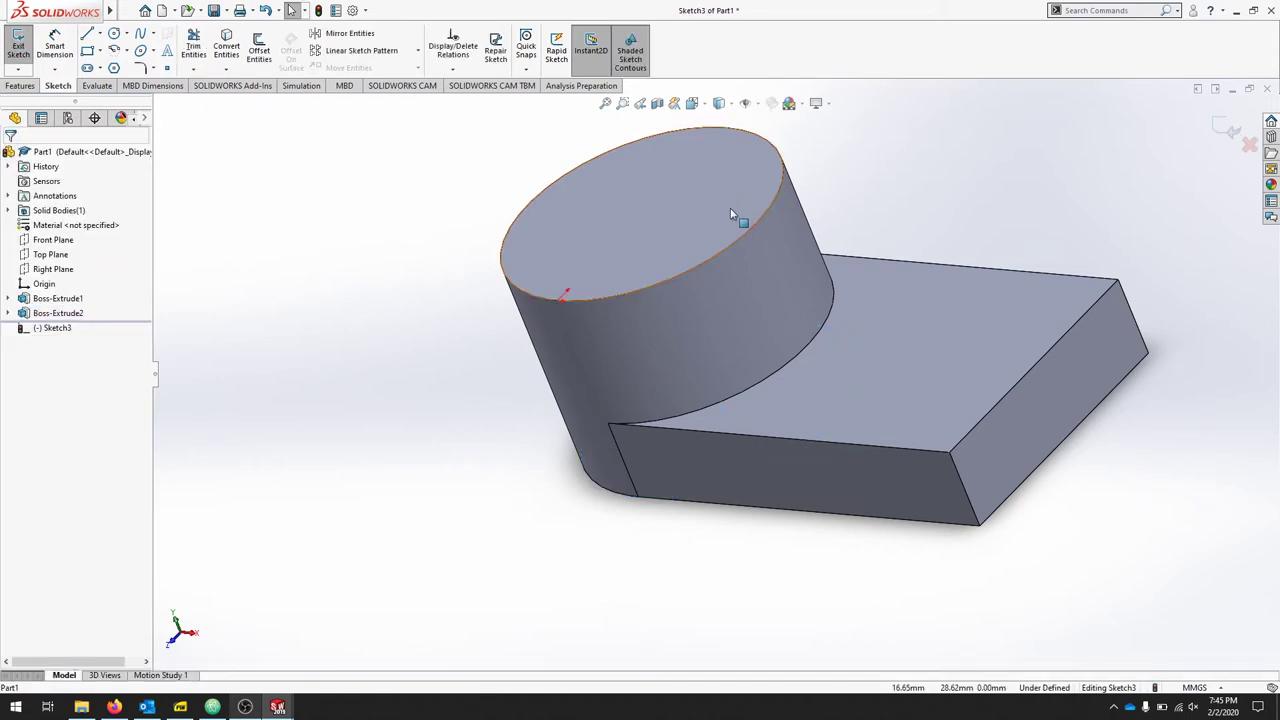
pyautogui.press('space')
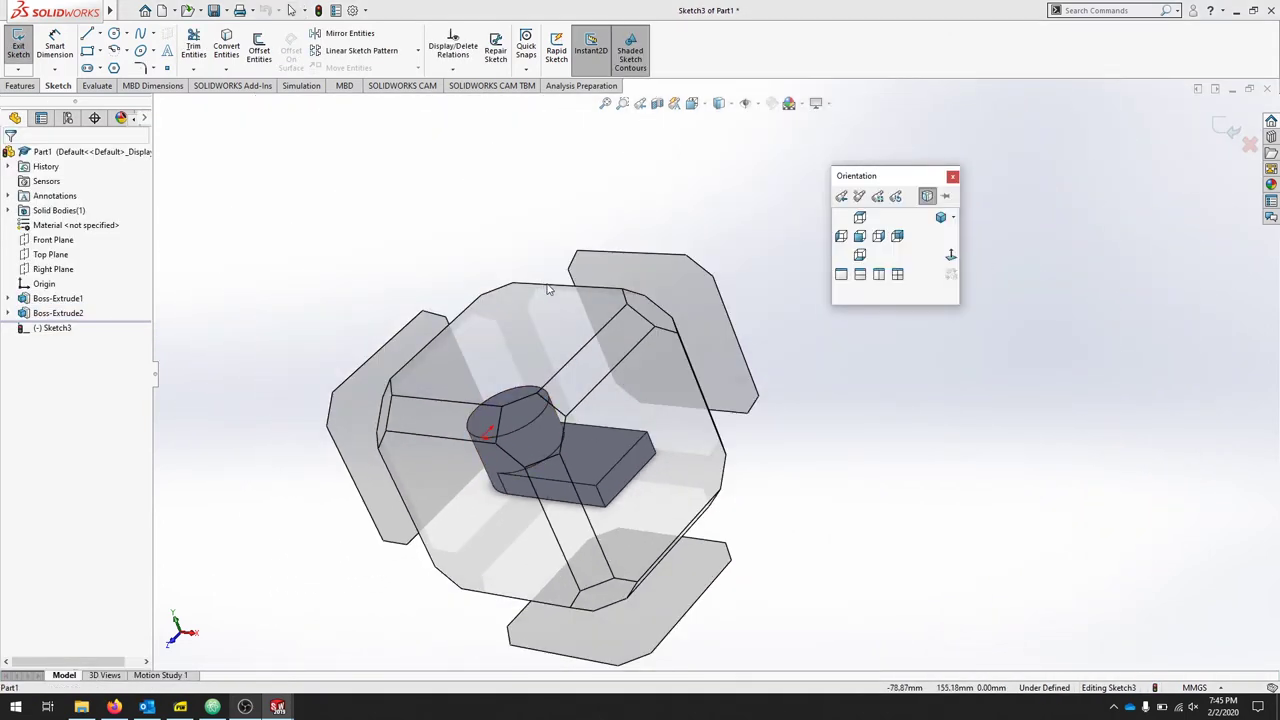
pyautogui.hotkey('ctrl', '8')
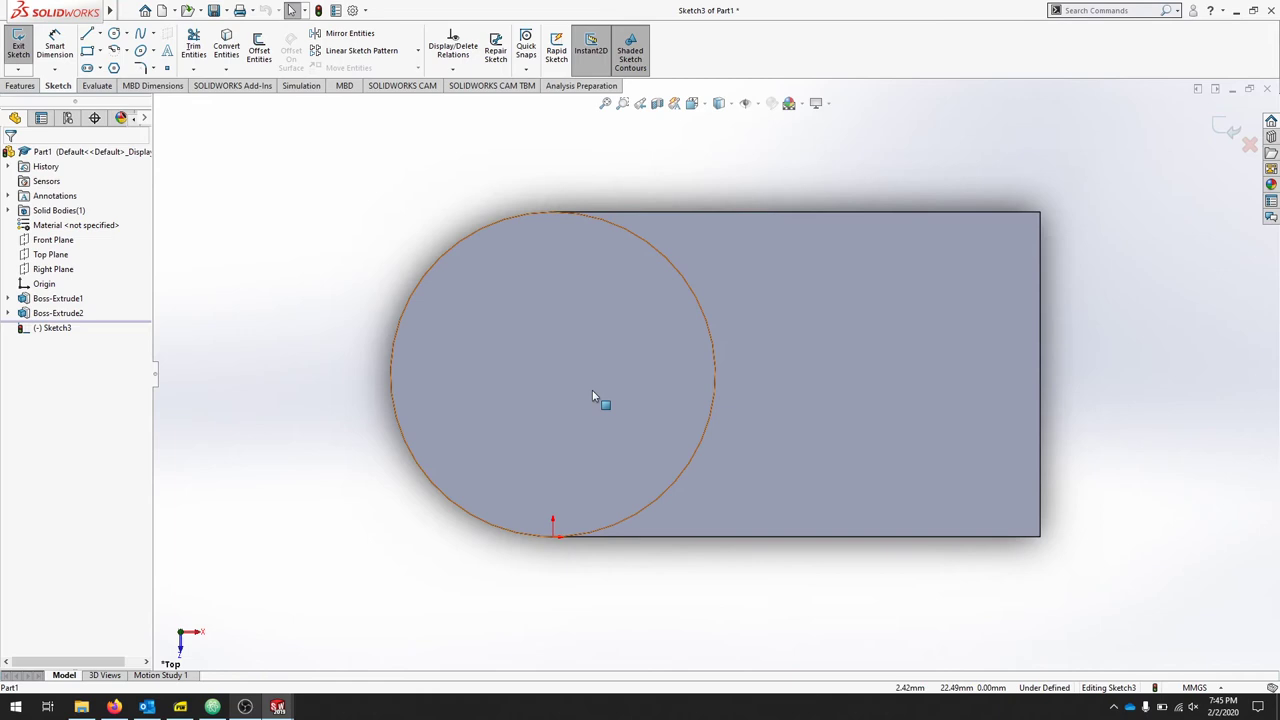
pyautogui.click(114, 33)
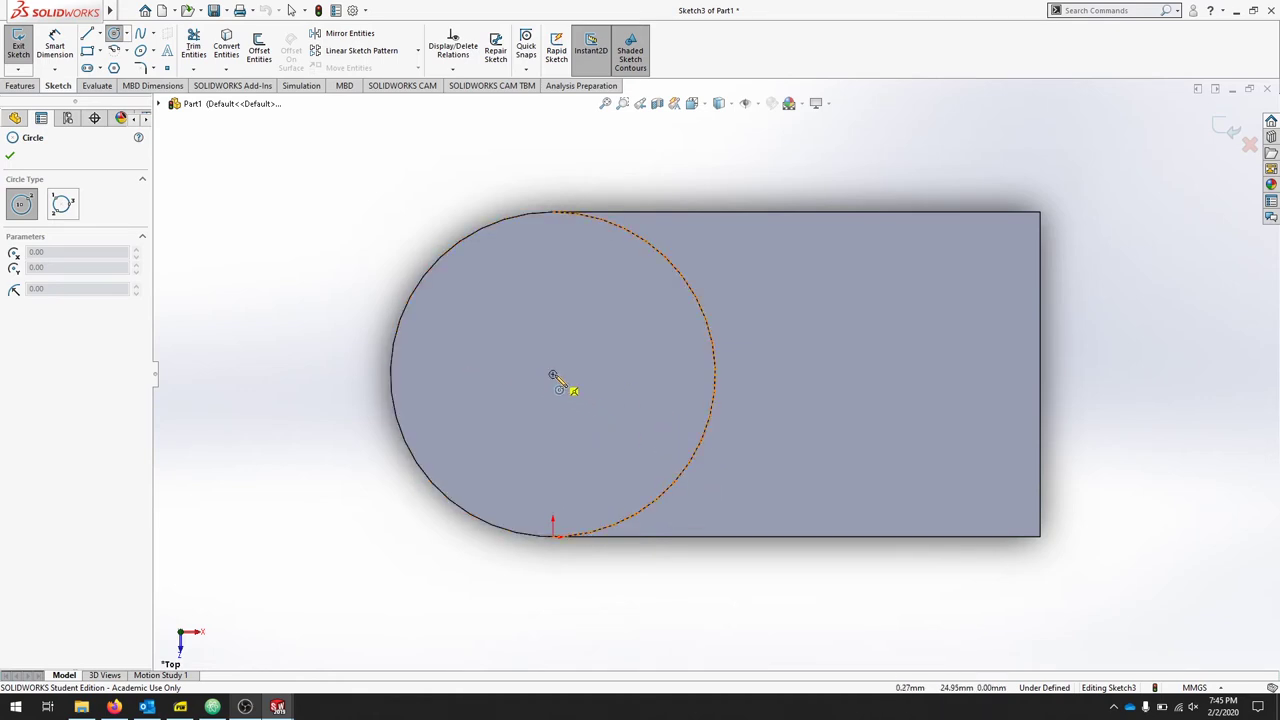
pyautogui.click(553, 374)
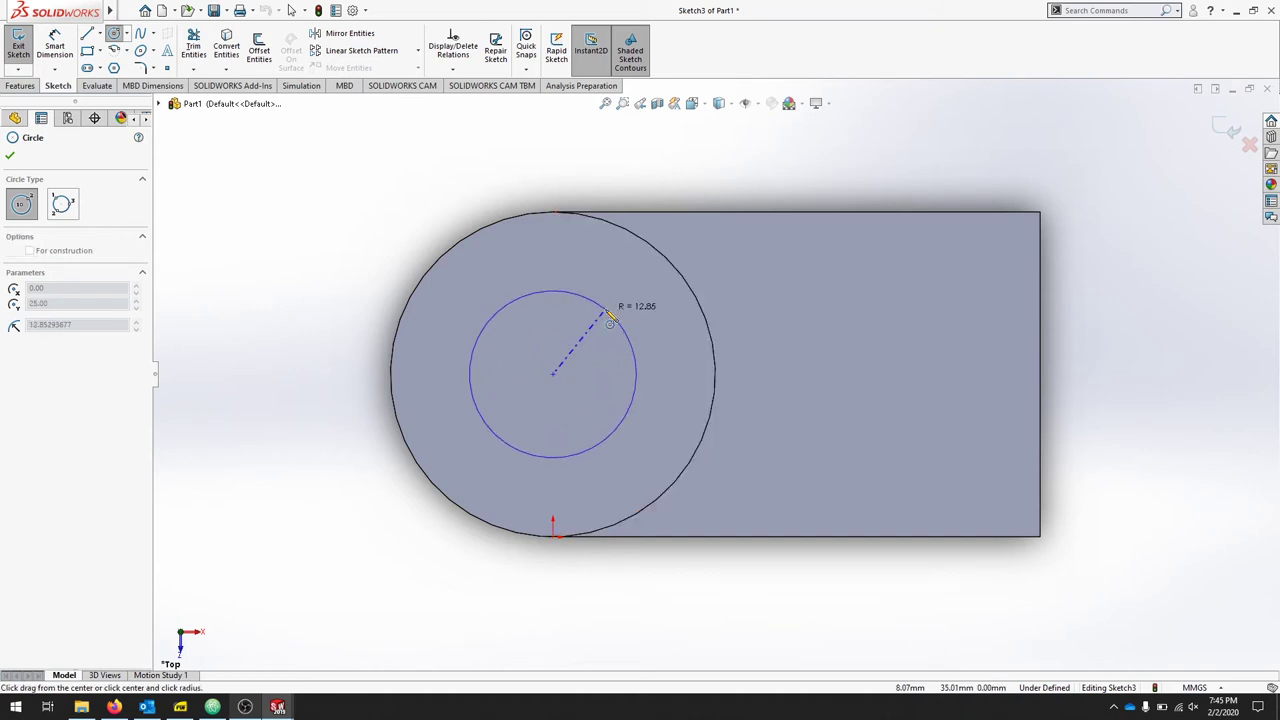
pyautogui.click(597, 292)
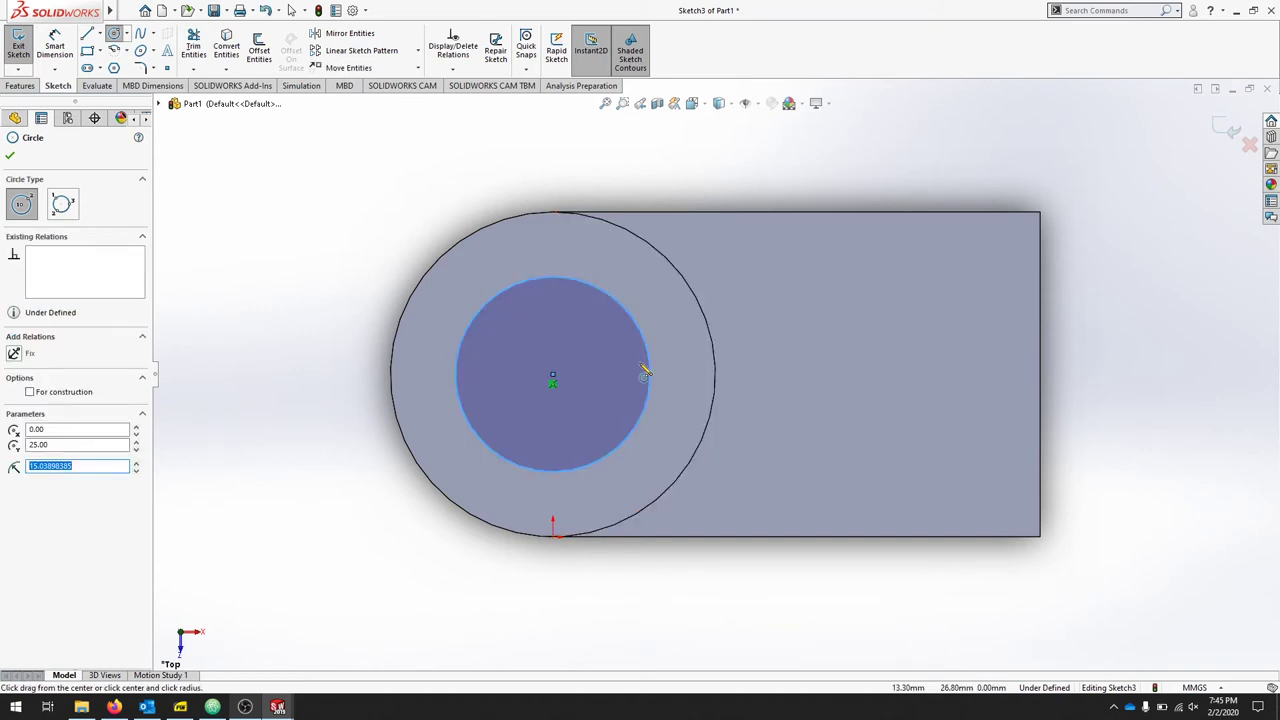
# Step: Dimension the circle to a 30 mm diameter and exit the sketch
pyautogui.click(55, 47)
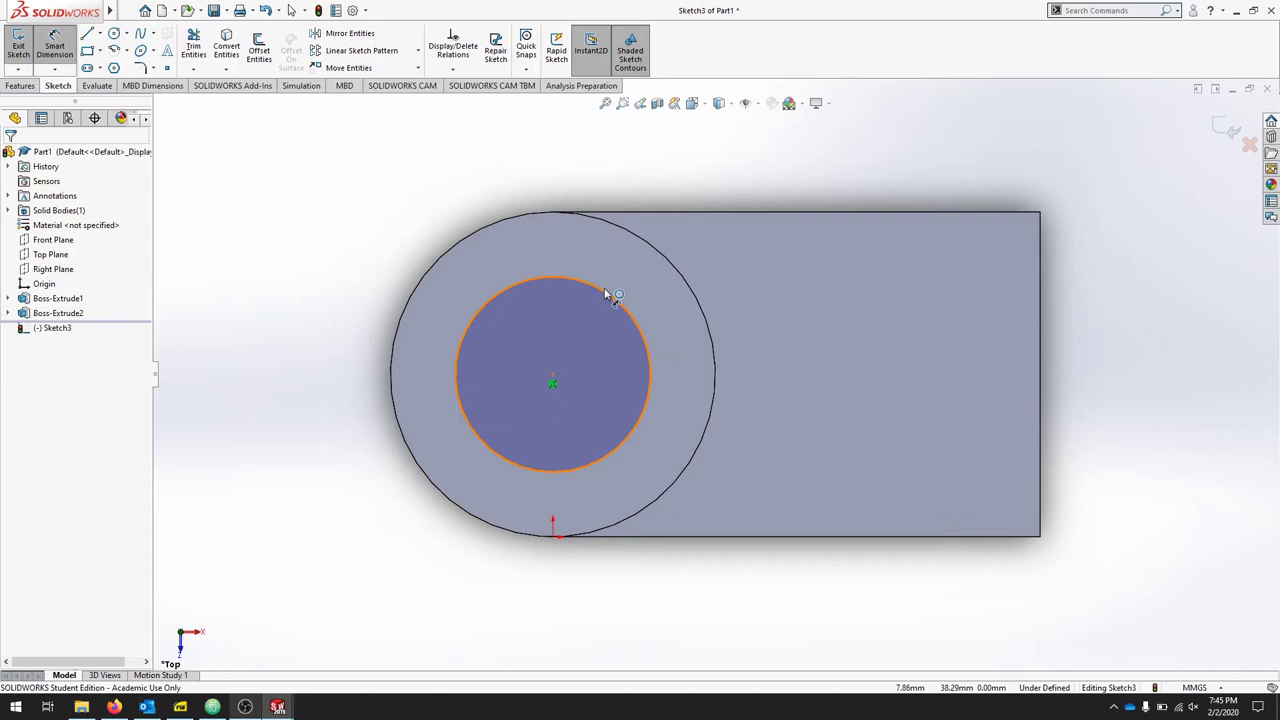
pyautogui.click(606, 294)
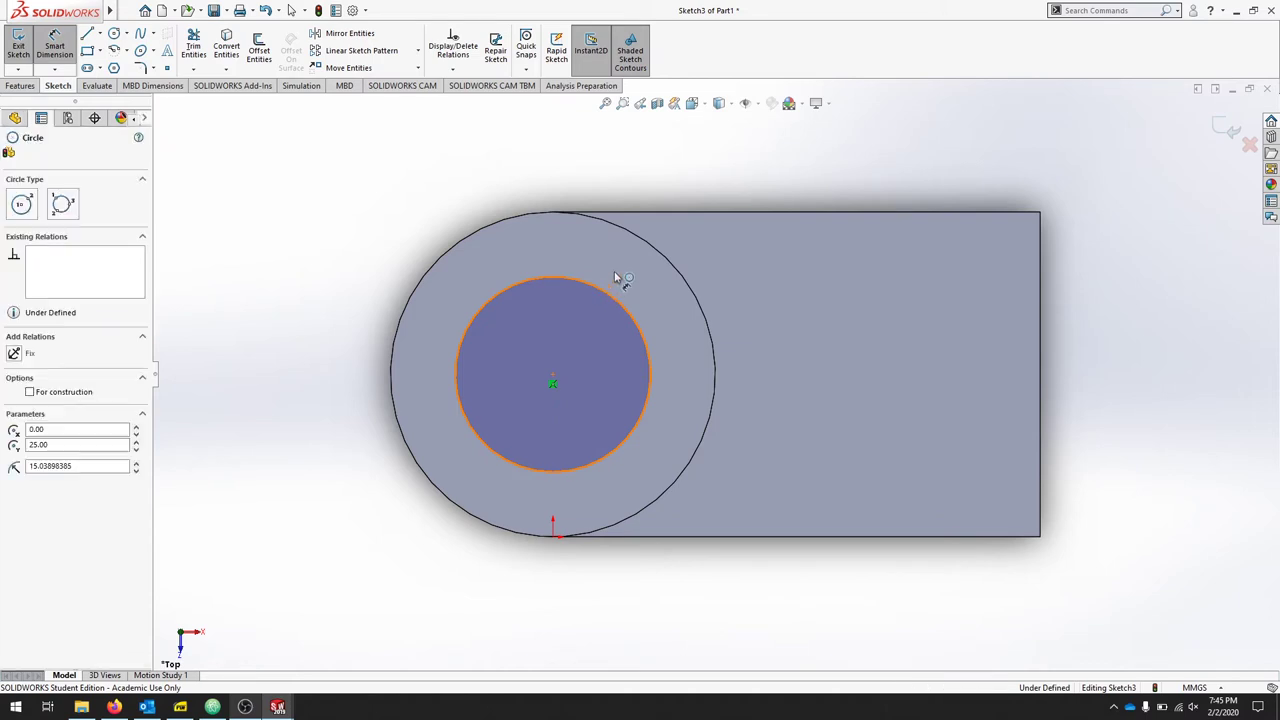
pyautogui.click(650, 320)
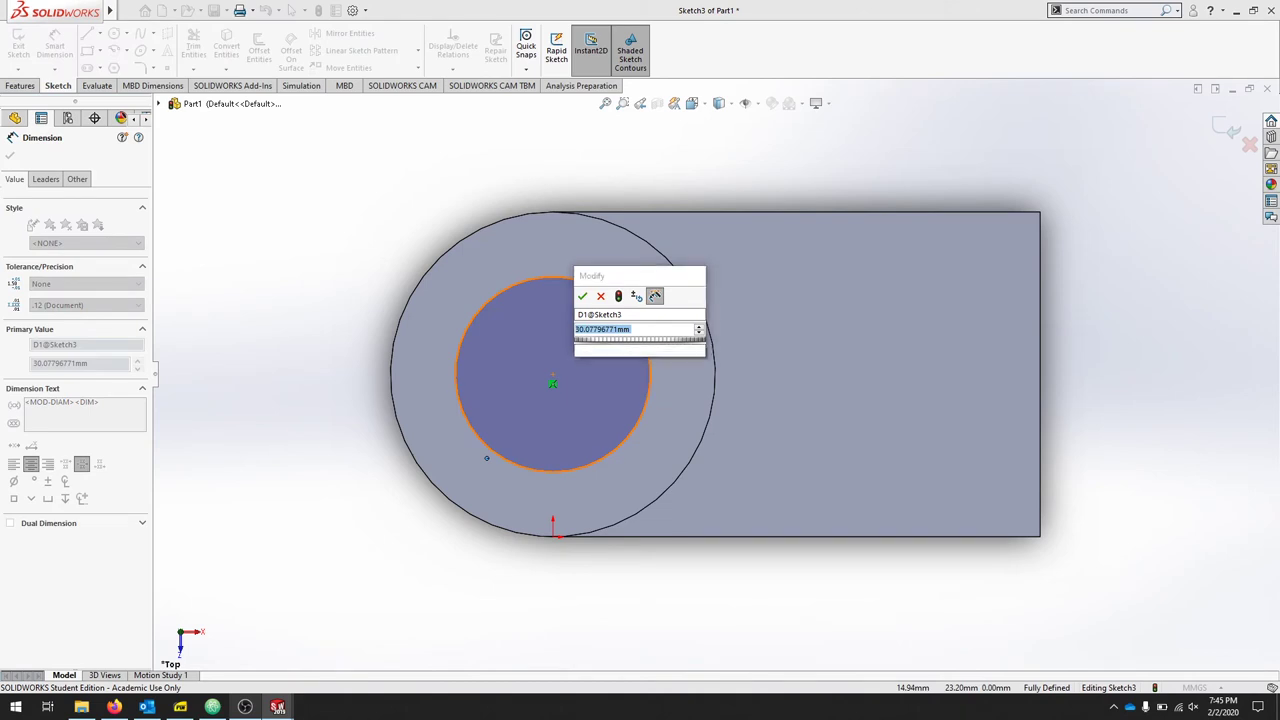
pyautogui.write('30')
pyautogui.press('Return')
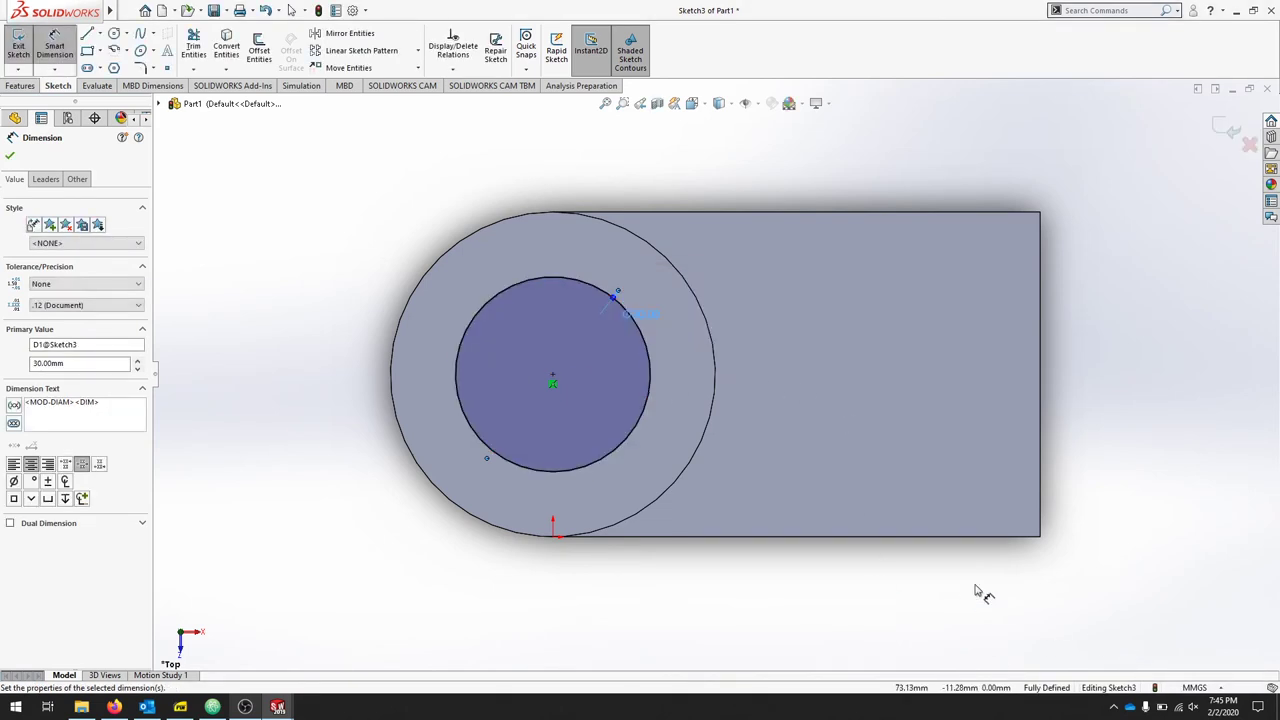
pyautogui.moveTo(766, 528)
pyautogui.mouseDown(button='middle')
pyautogui.moveTo(770, 459)
pyautogui.moveTo(729, 366)
pyautogui.mouseUp(button='middle')
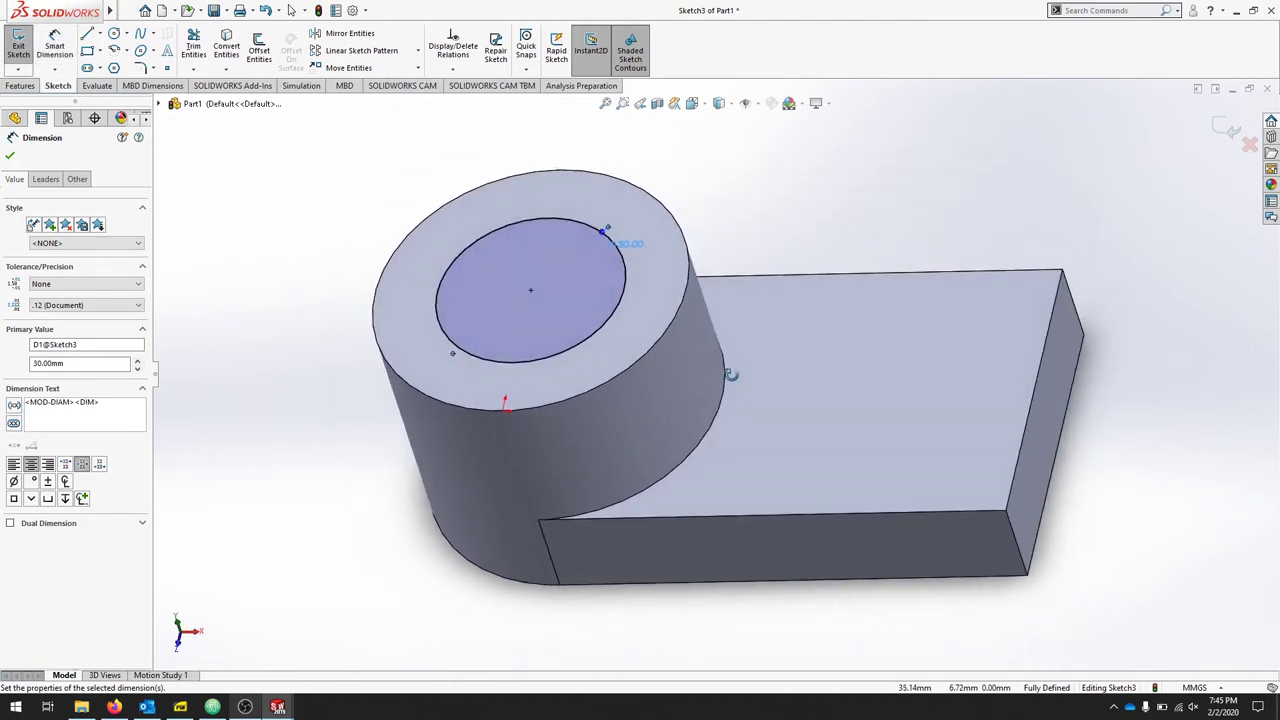
pyautogui.click(17, 47)
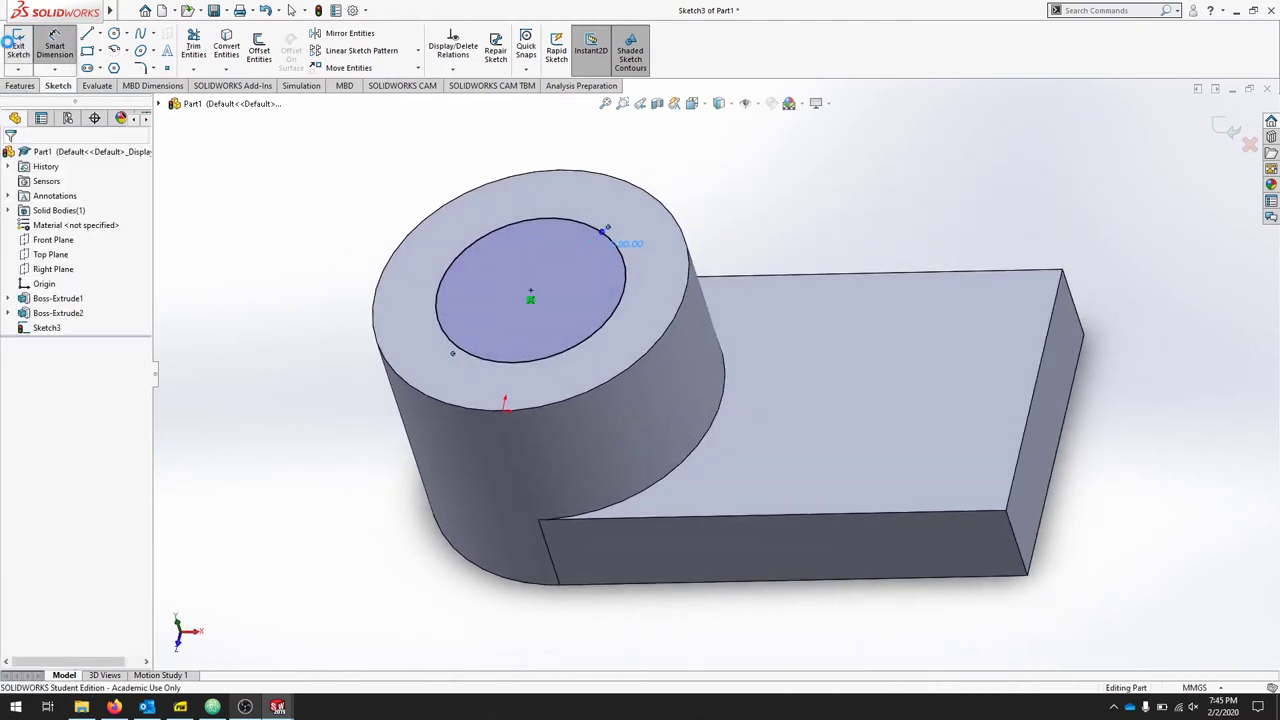
# Step: Apply an Extruded Cut to the 30 mm circle with end condition Through All
pyautogui.click(20, 86)
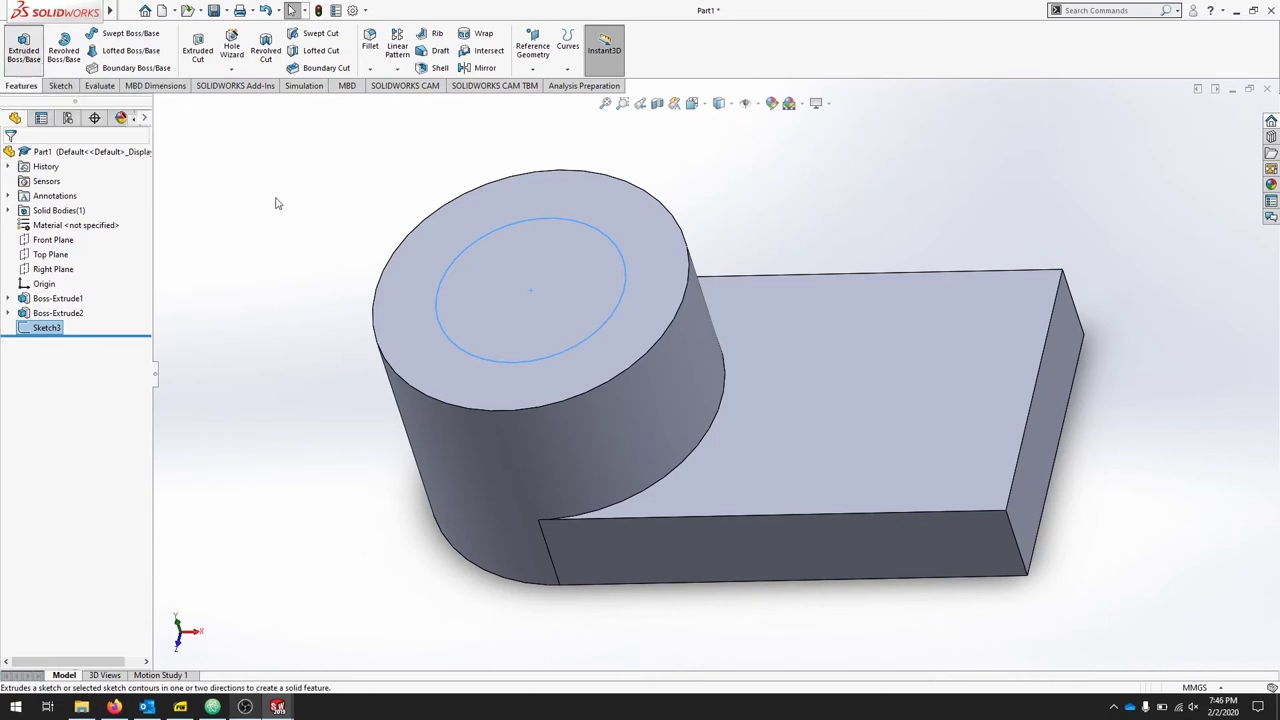
pyautogui.click(200, 52)
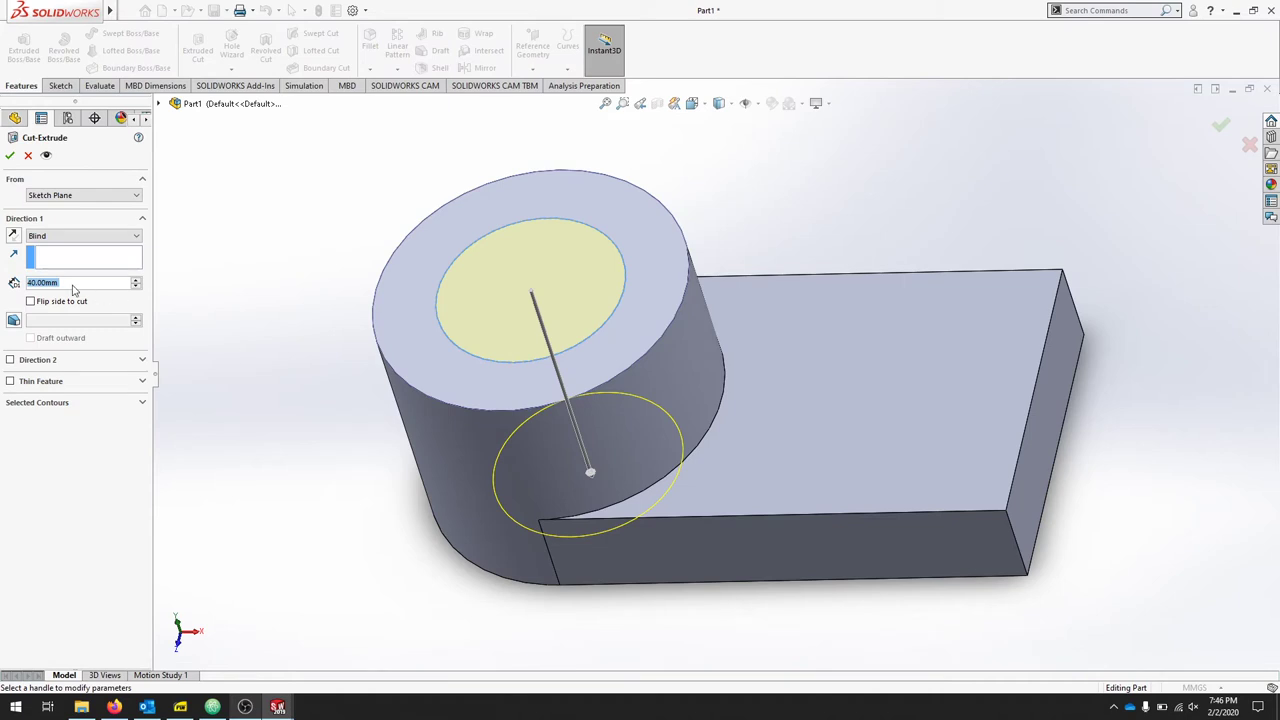
pyautogui.click(136, 236)
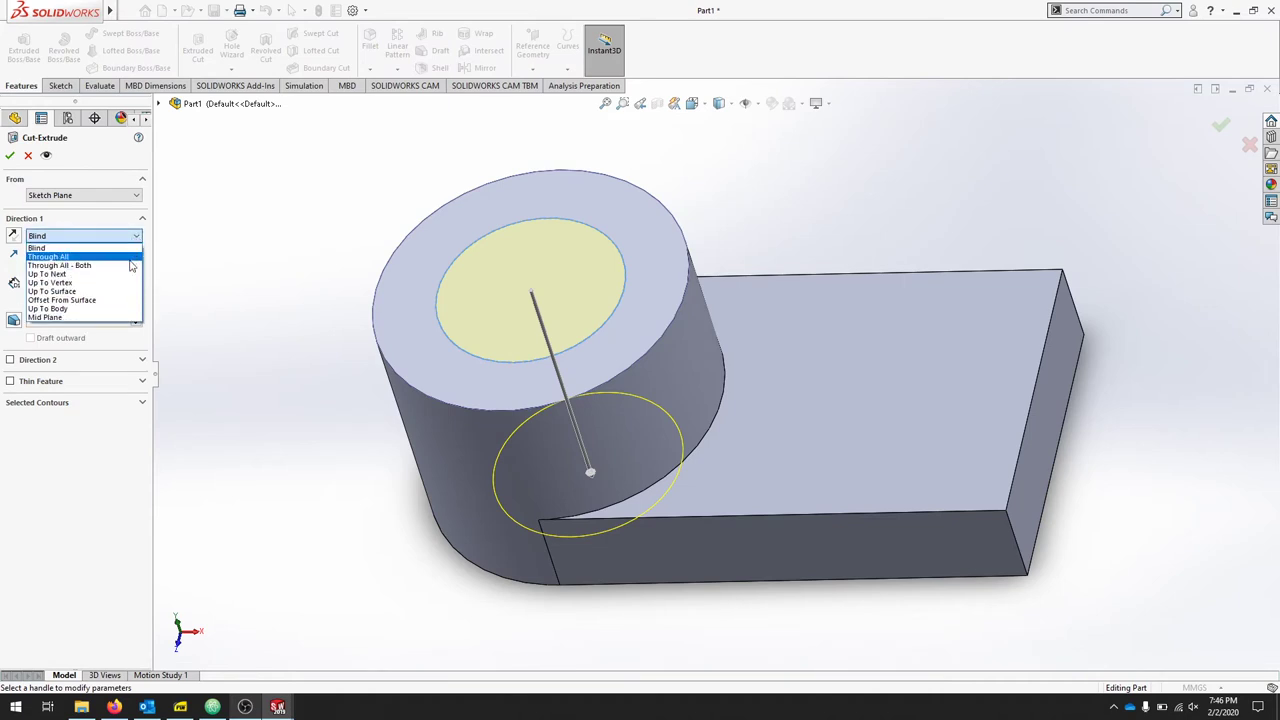
pyautogui.click(50, 257)
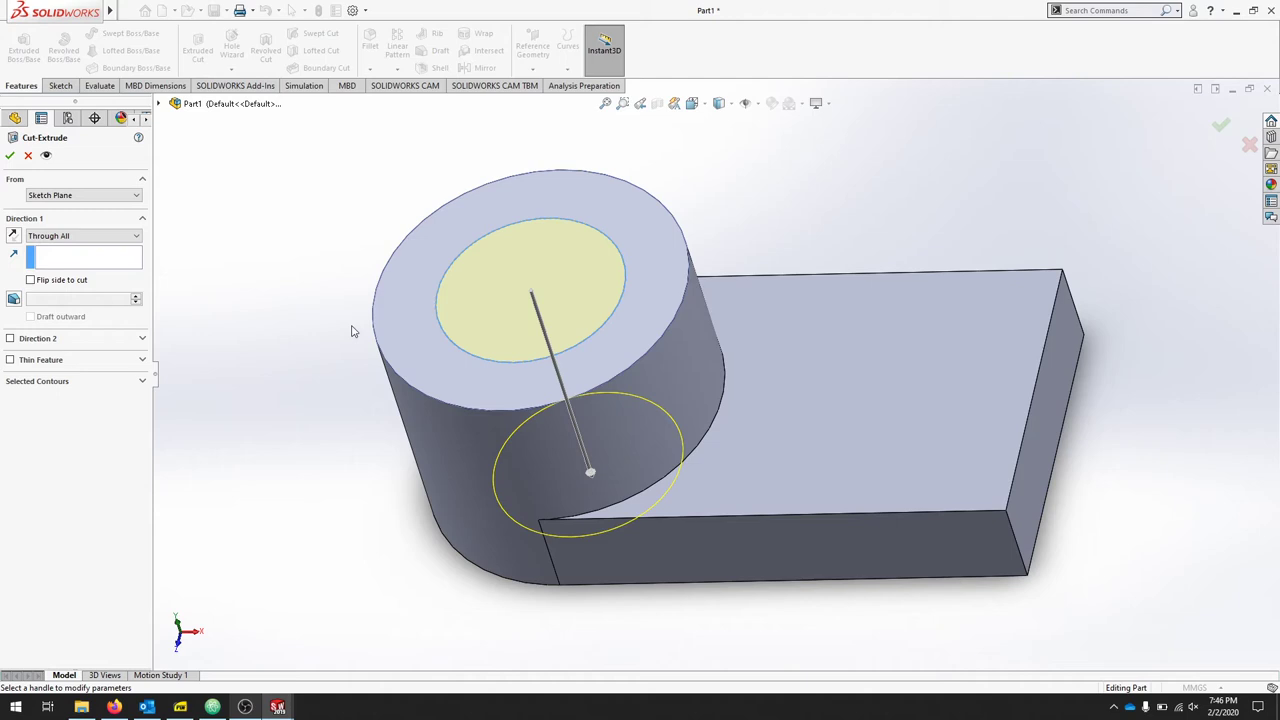
pyautogui.click(10, 155)
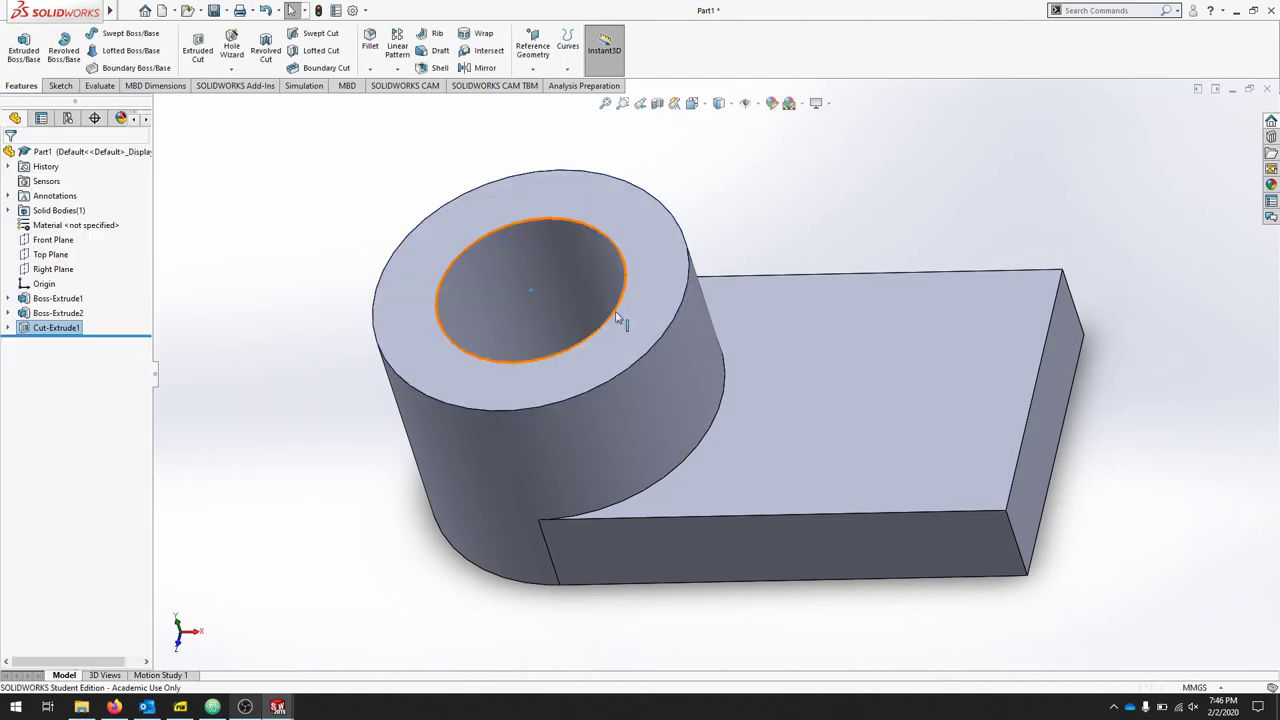
pyautogui.moveTo(794, 194)
pyautogui.mouseDown(button='middle')
pyautogui.moveTo(771, 234)
pyautogui.moveTo(817, 277)
pyautogui.moveTo(812, 195)
pyautogui.moveTo(743, 206)
pyautogui.moveTo(775, 205)
pyautogui.mouseUp(button='middle')
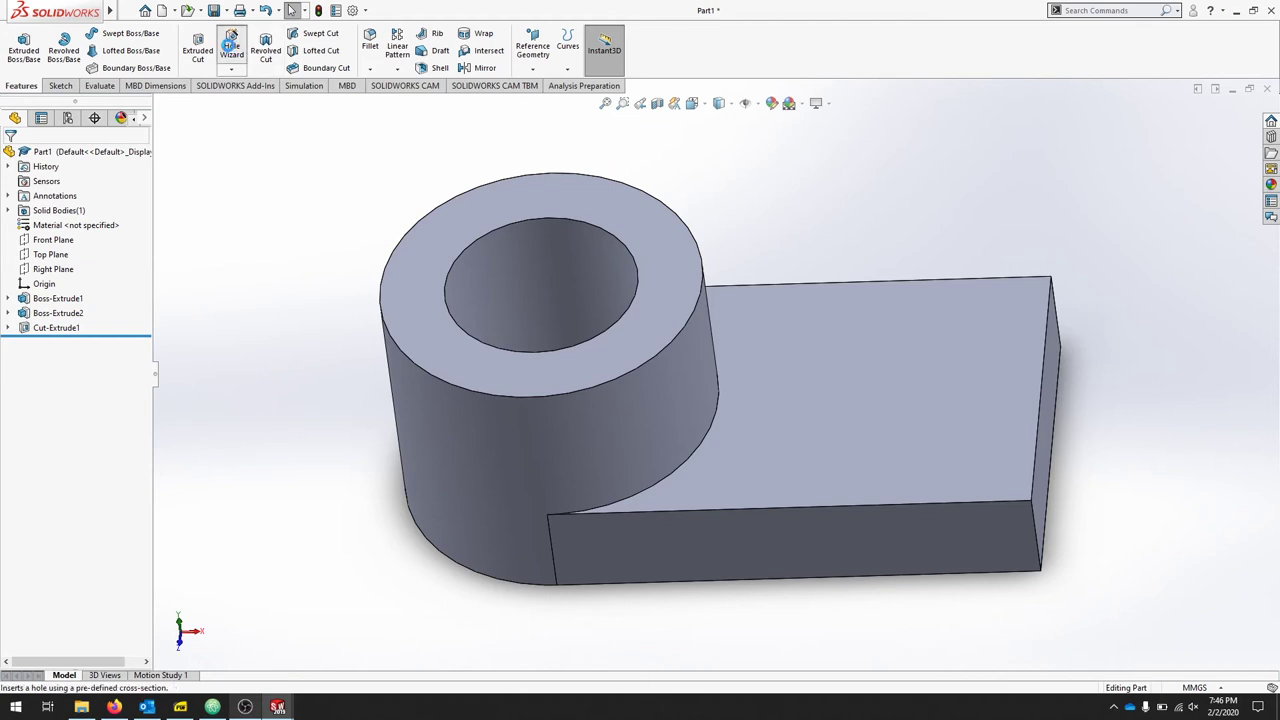
# Step: In Hole Wizard, choose a plain ANSI Metric drill-size Ø20.0 hole without near side countersink
pyautogui.click(231, 47)
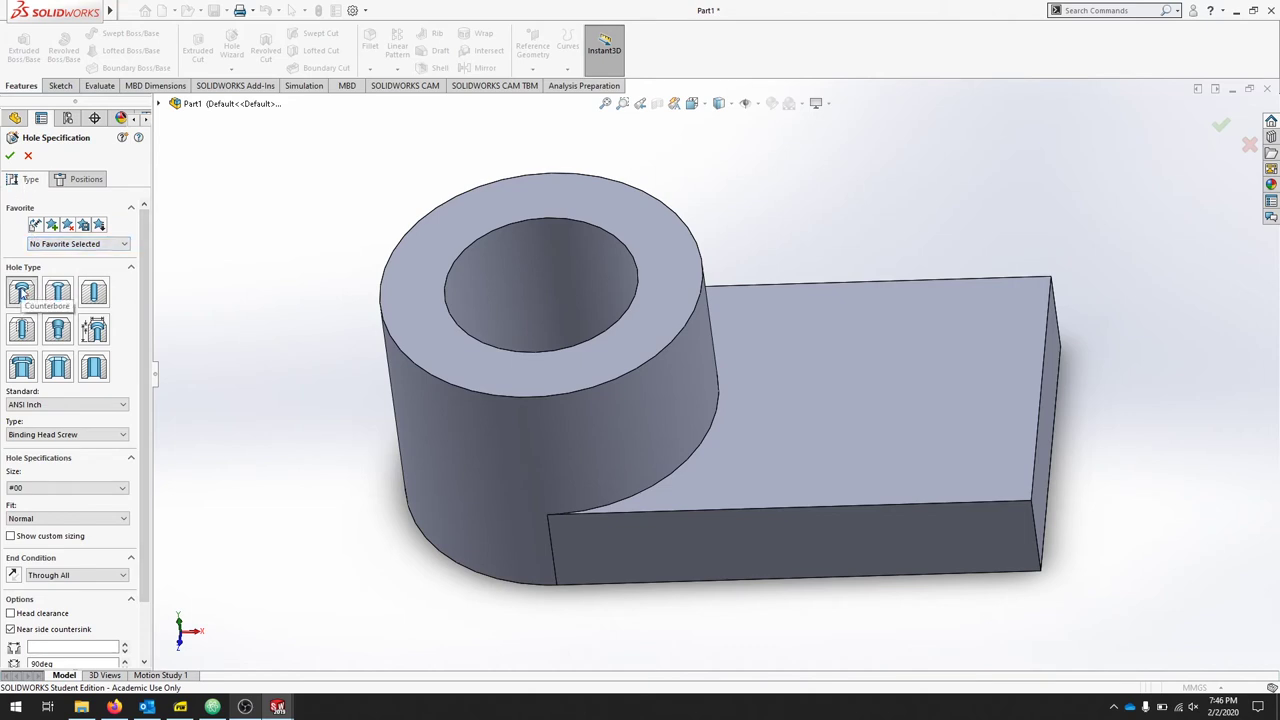
pyautogui.click(93, 291)
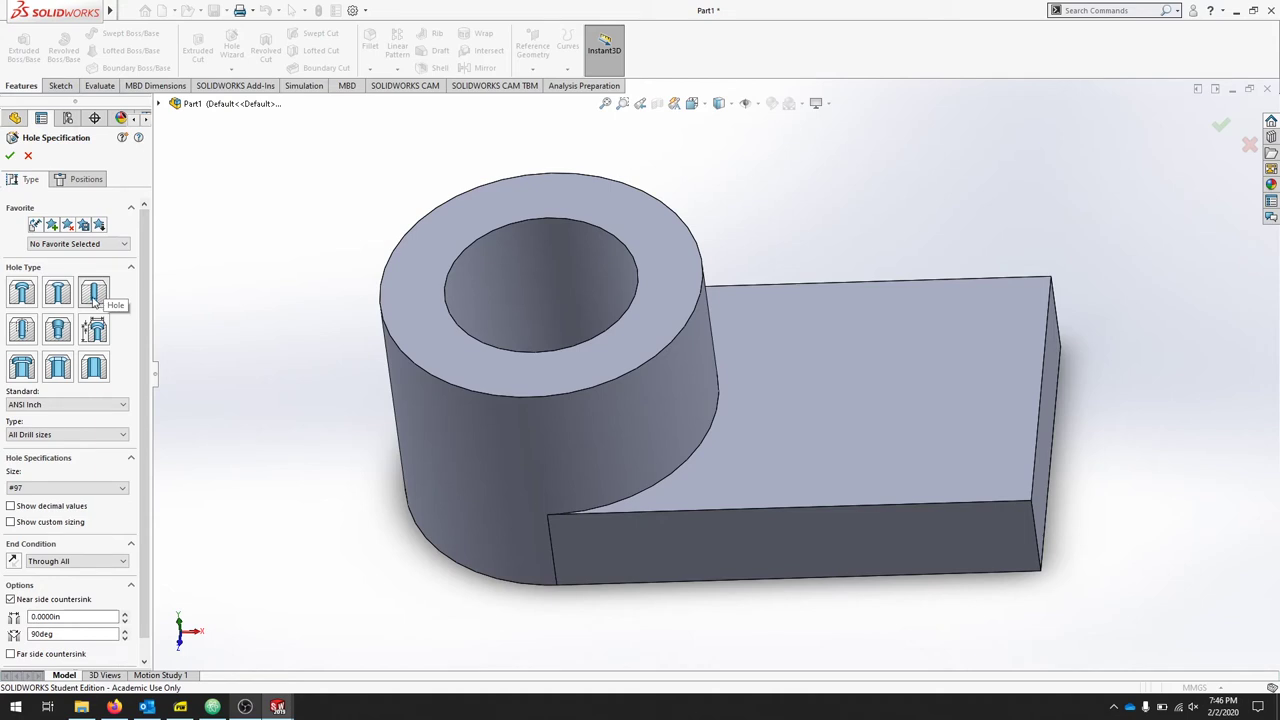
pyautogui.click(122, 404)
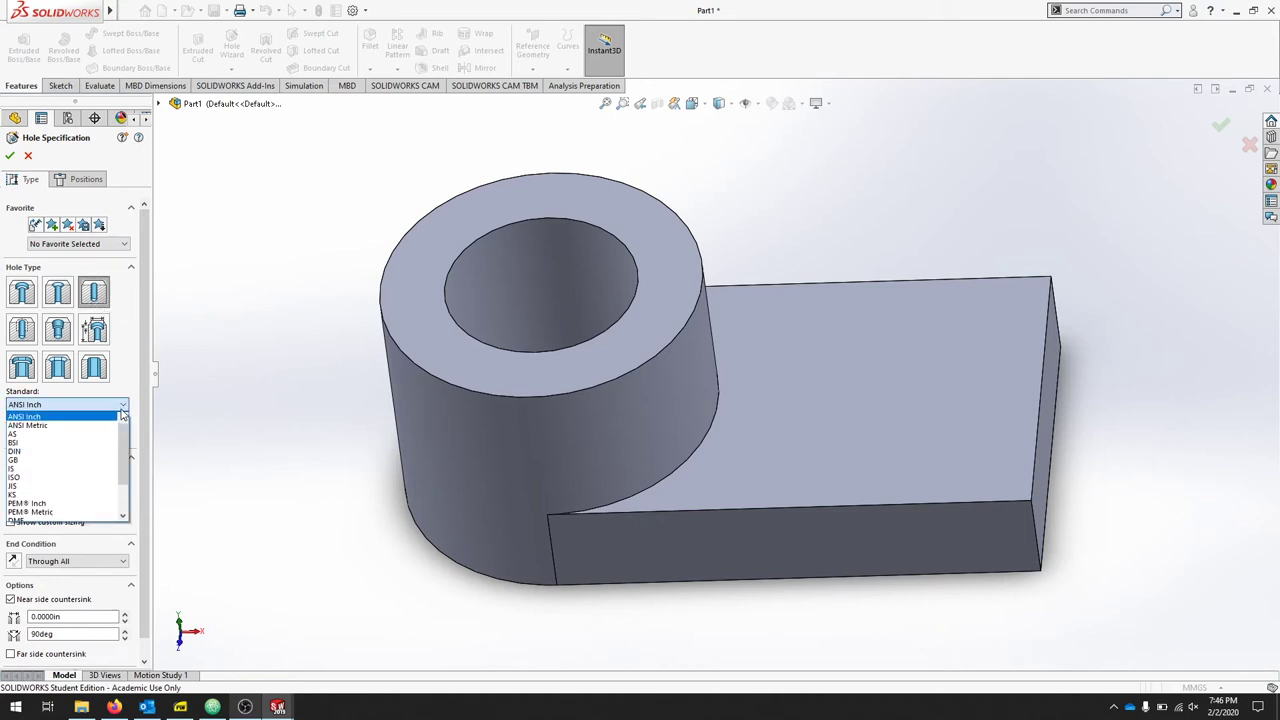
pyautogui.click(59, 426)
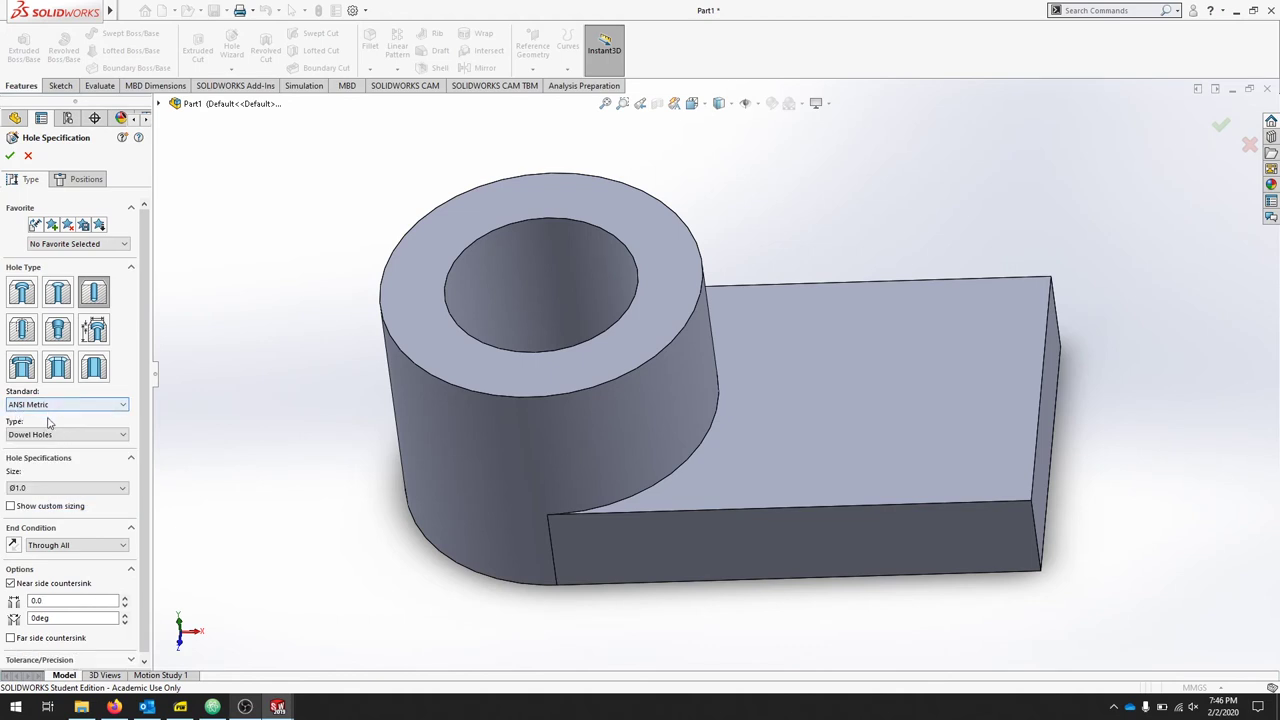
pyautogui.click(93, 435)
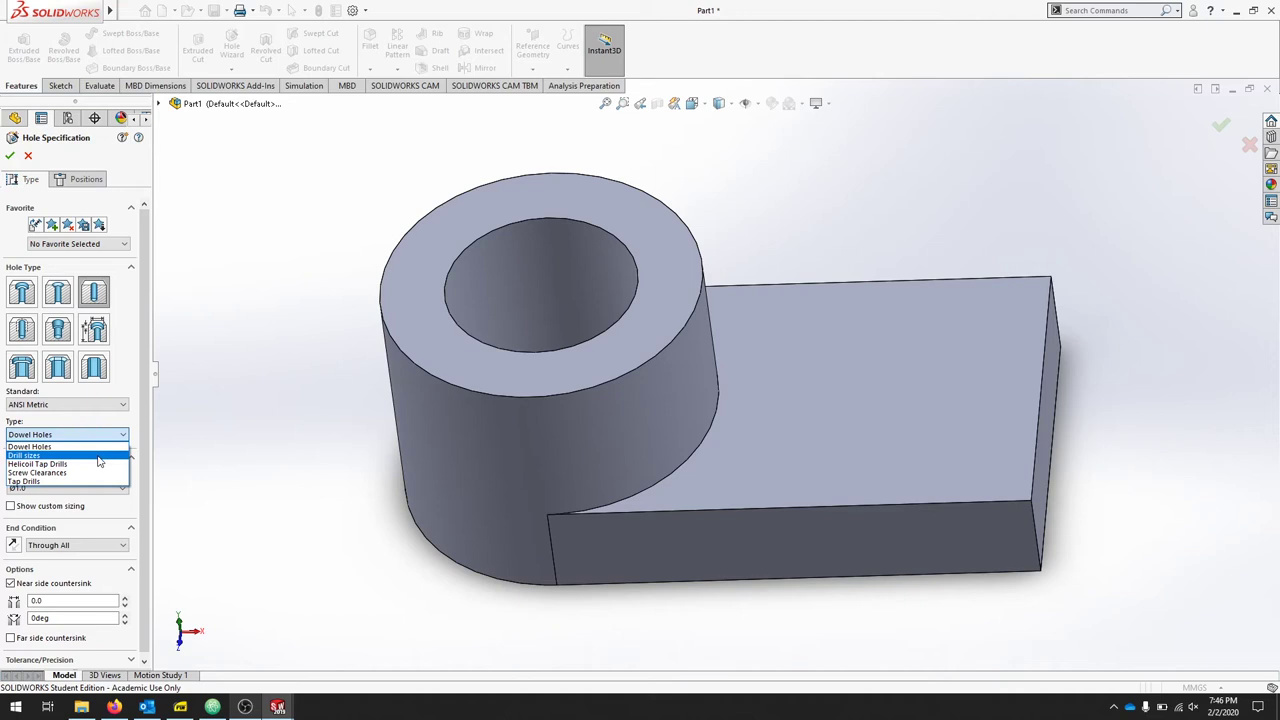
pyautogui.click(99, 458)
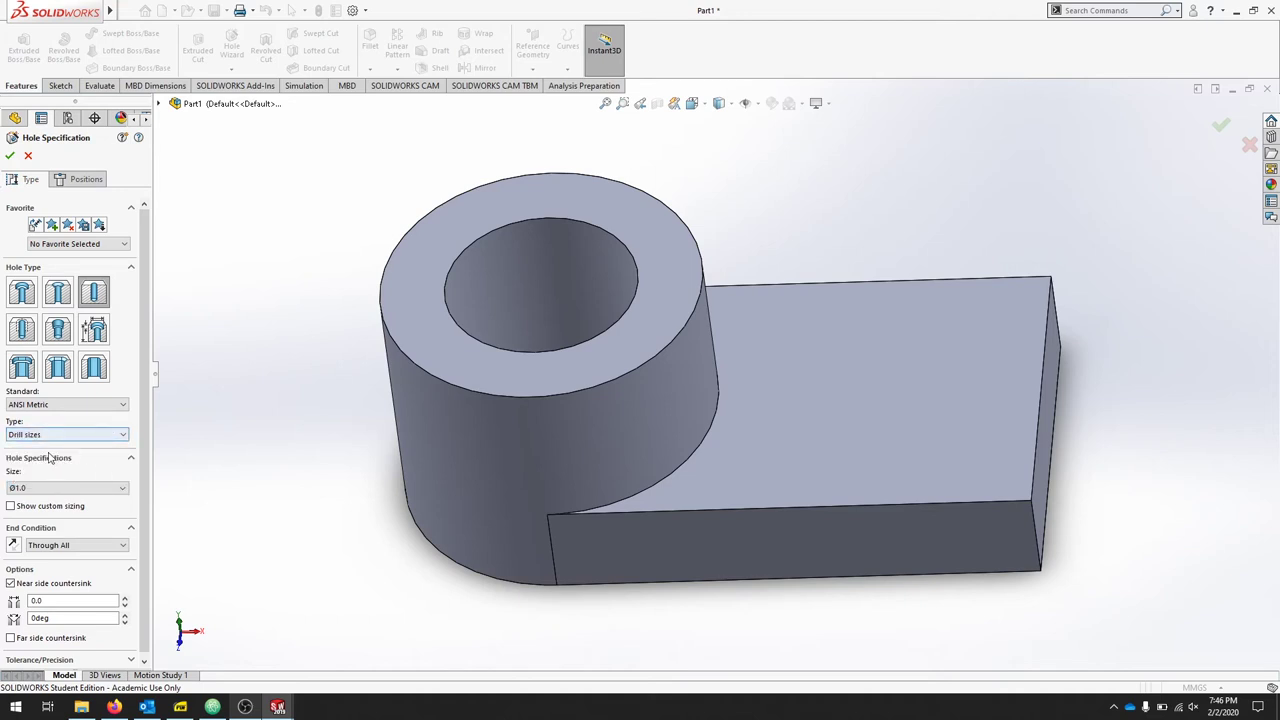
pyautogui.click(123, 489)
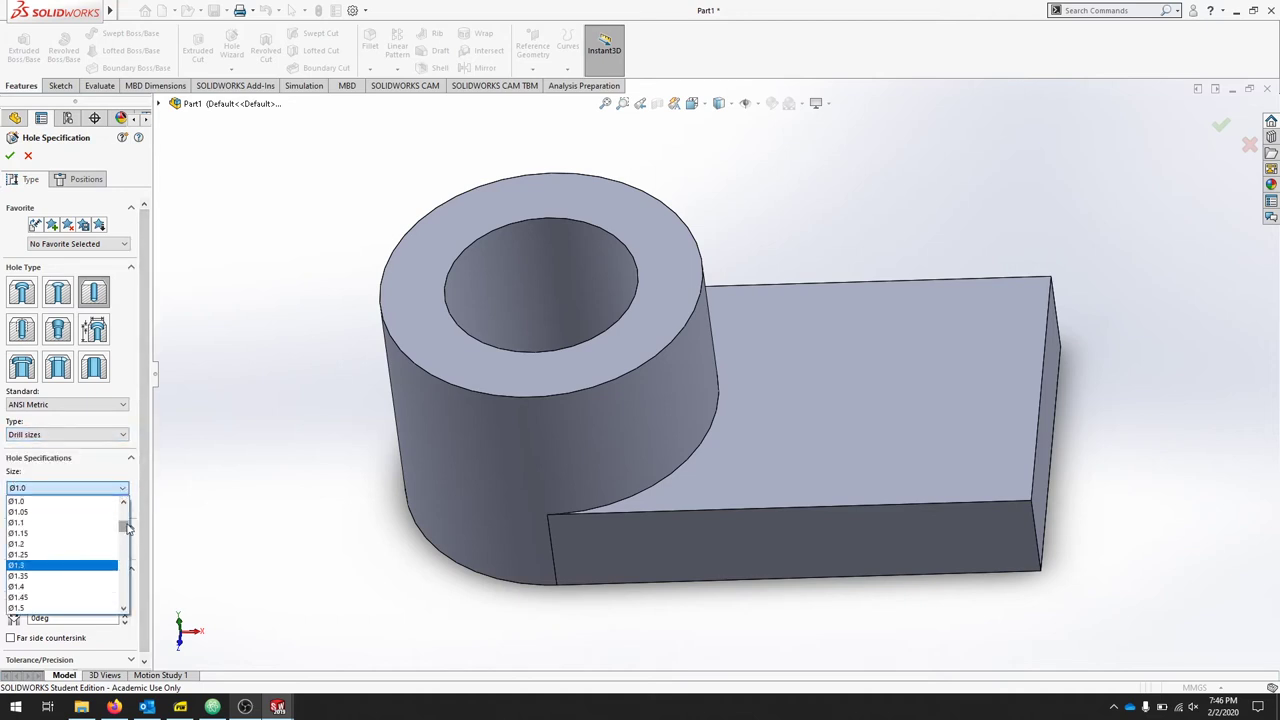
pyautogui.moveTo(127, 528); pyautogui.dragTo(126, 600)
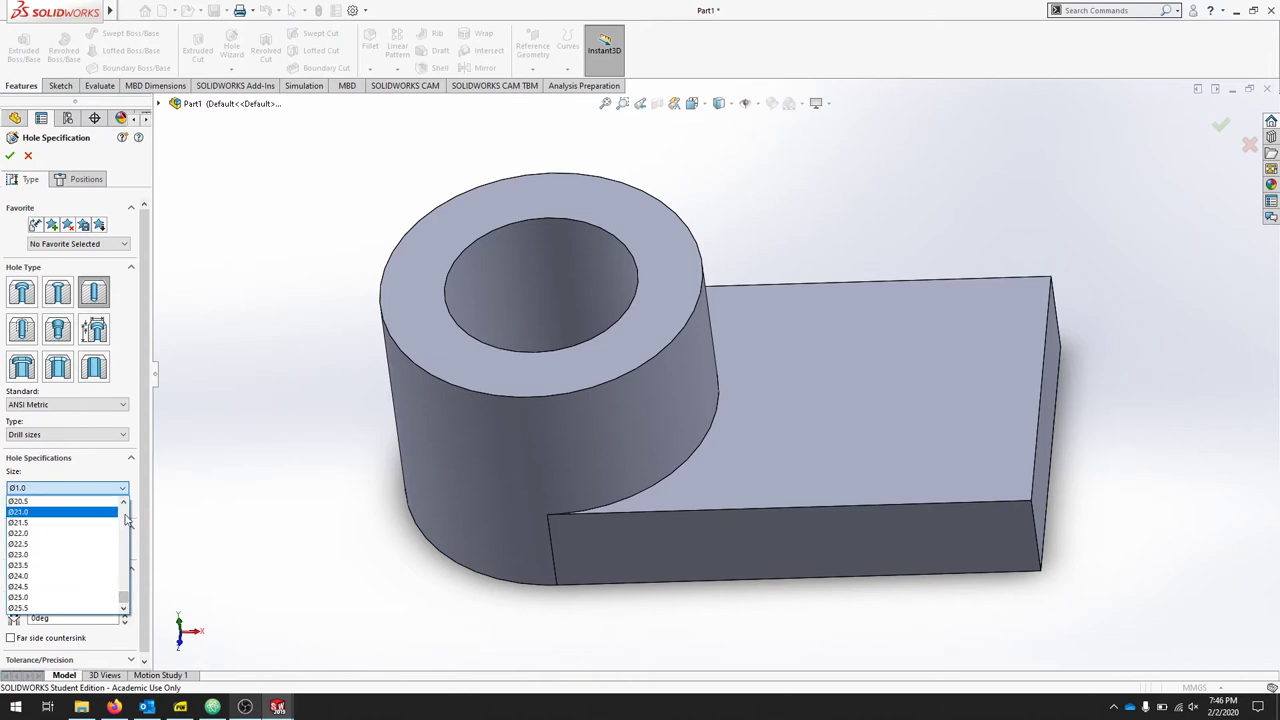
pyautogui.scroll(1, 60, 520)
pyautogui.click(43, 502)
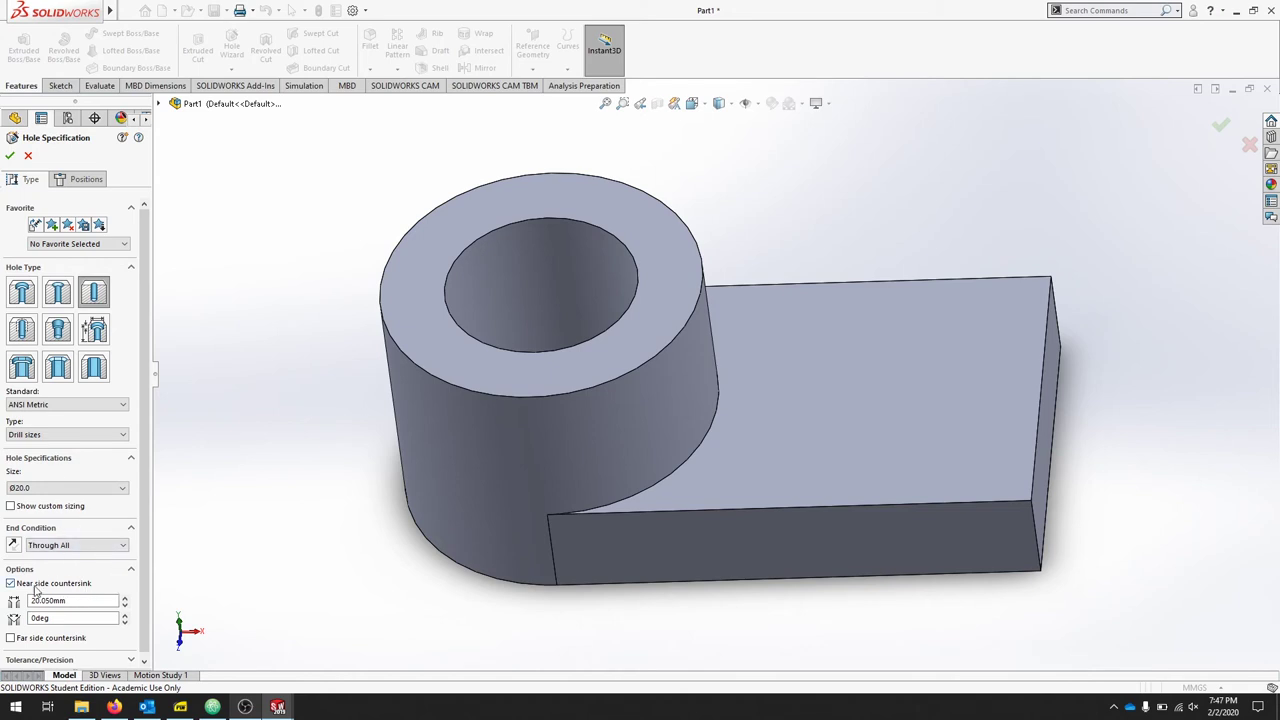
pyautogui.click(10, 584)
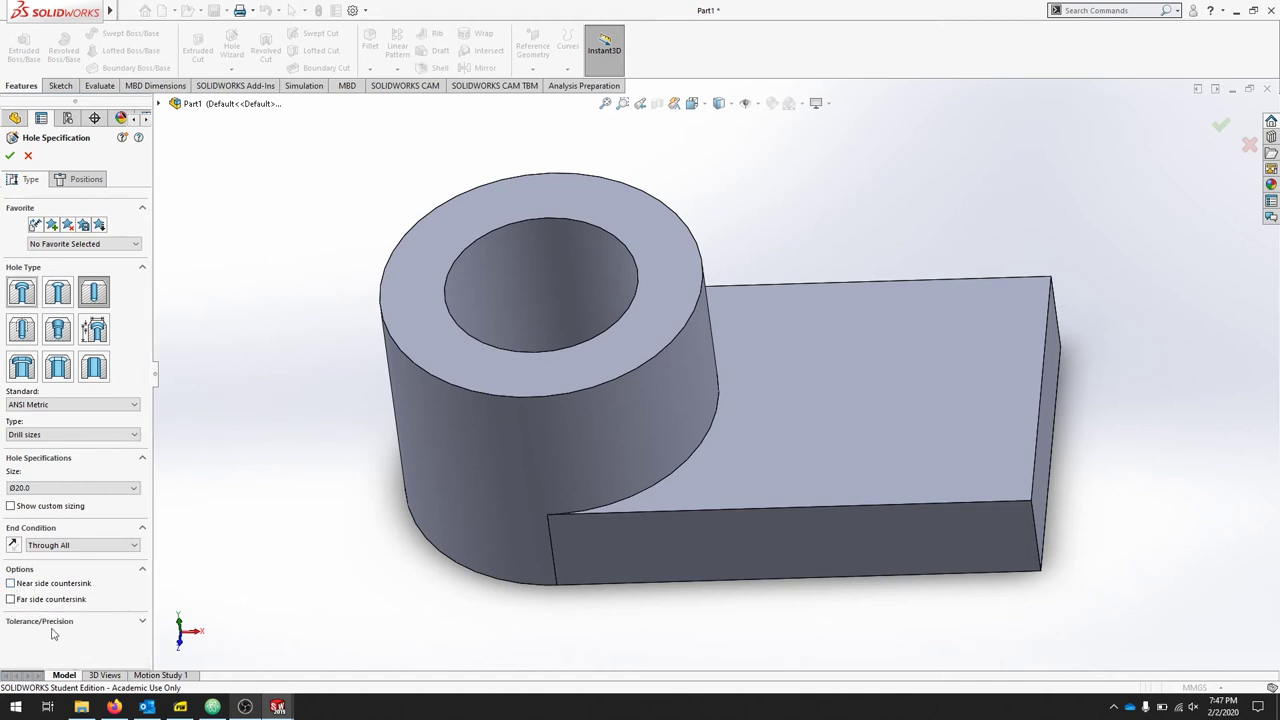
# Step: Place the hole centre on the block's top face, 25 mm (50/2) from the back edge
pyautogui.click(86, 181)
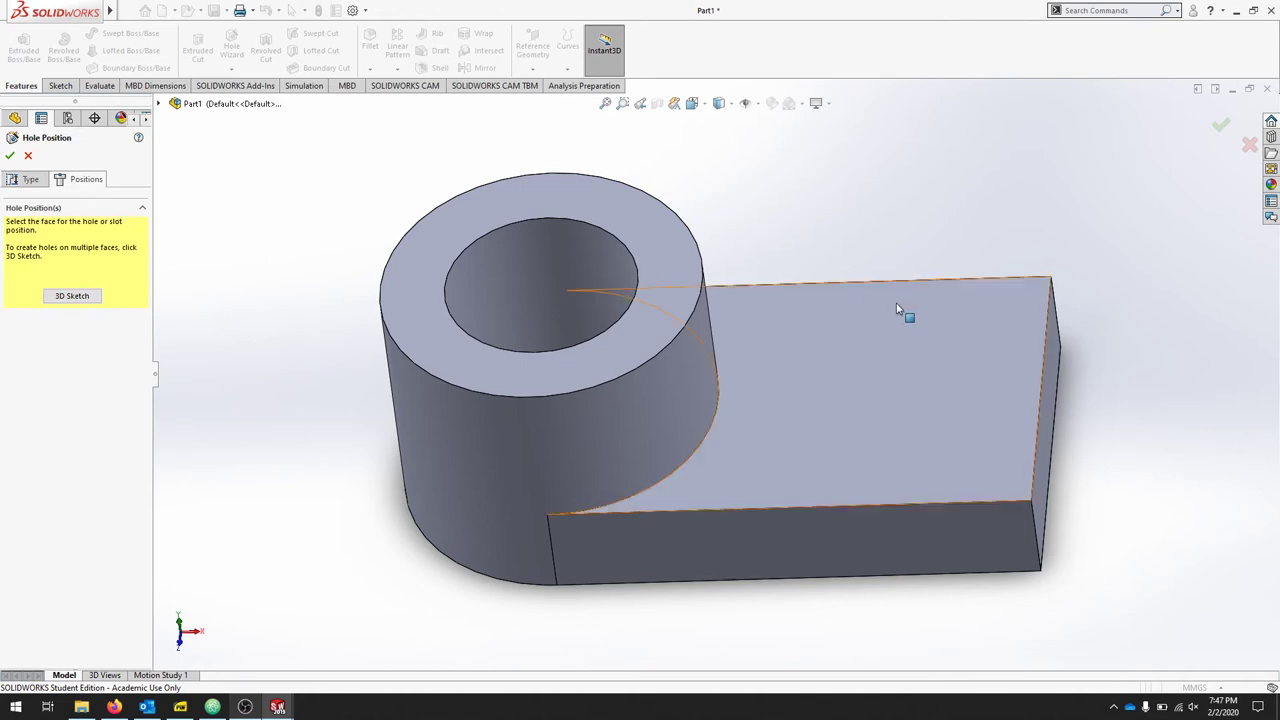
pyautogui.click(879, 408)
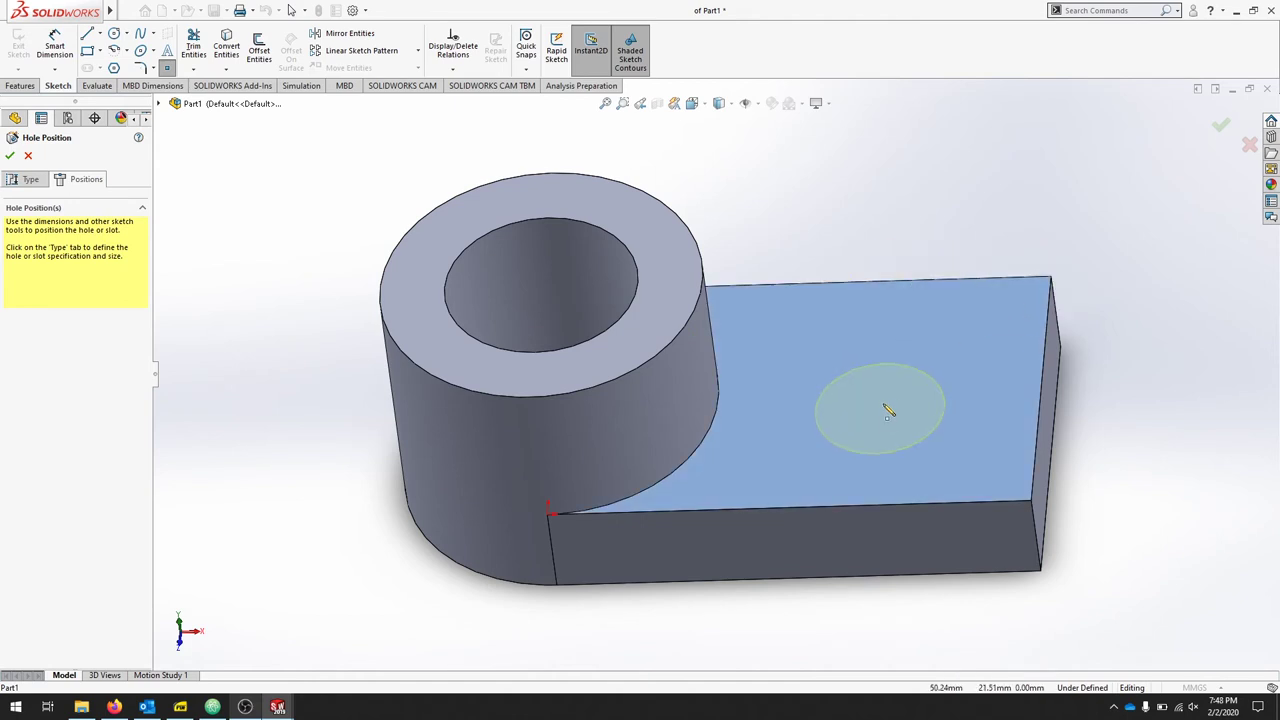
pyautogui.click(888, 381)
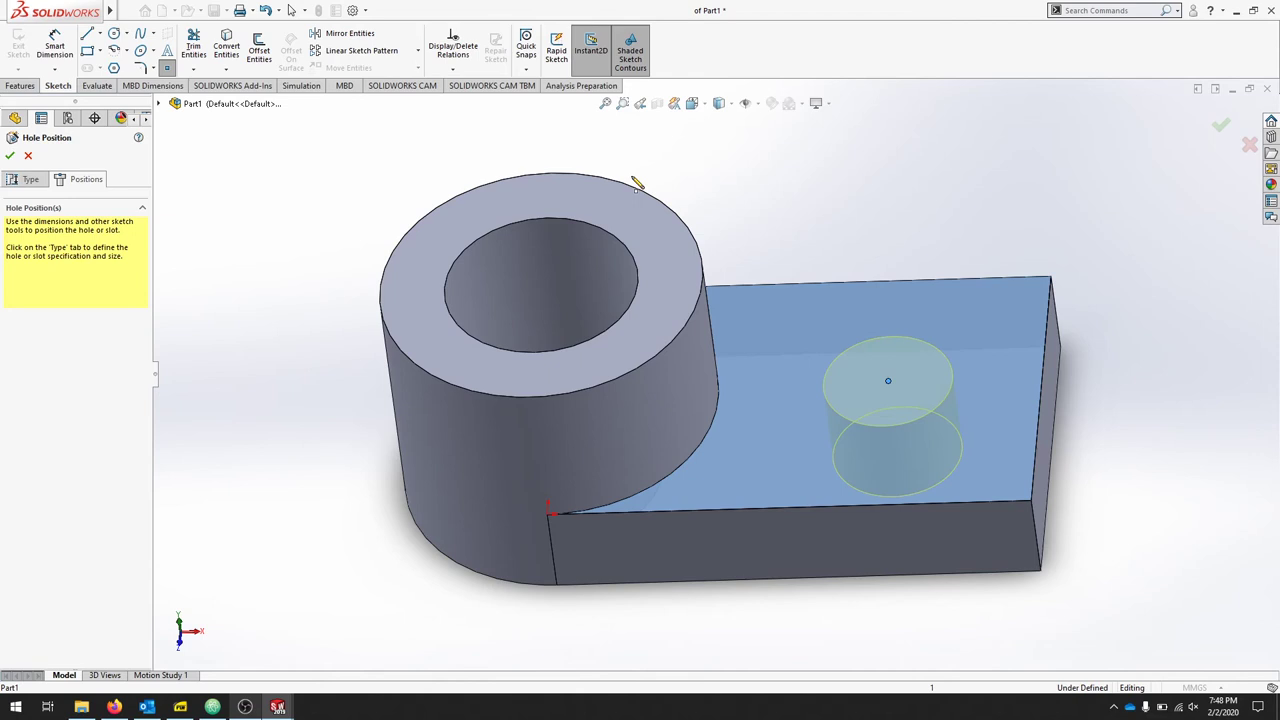
pyautogui.click(63, 51)
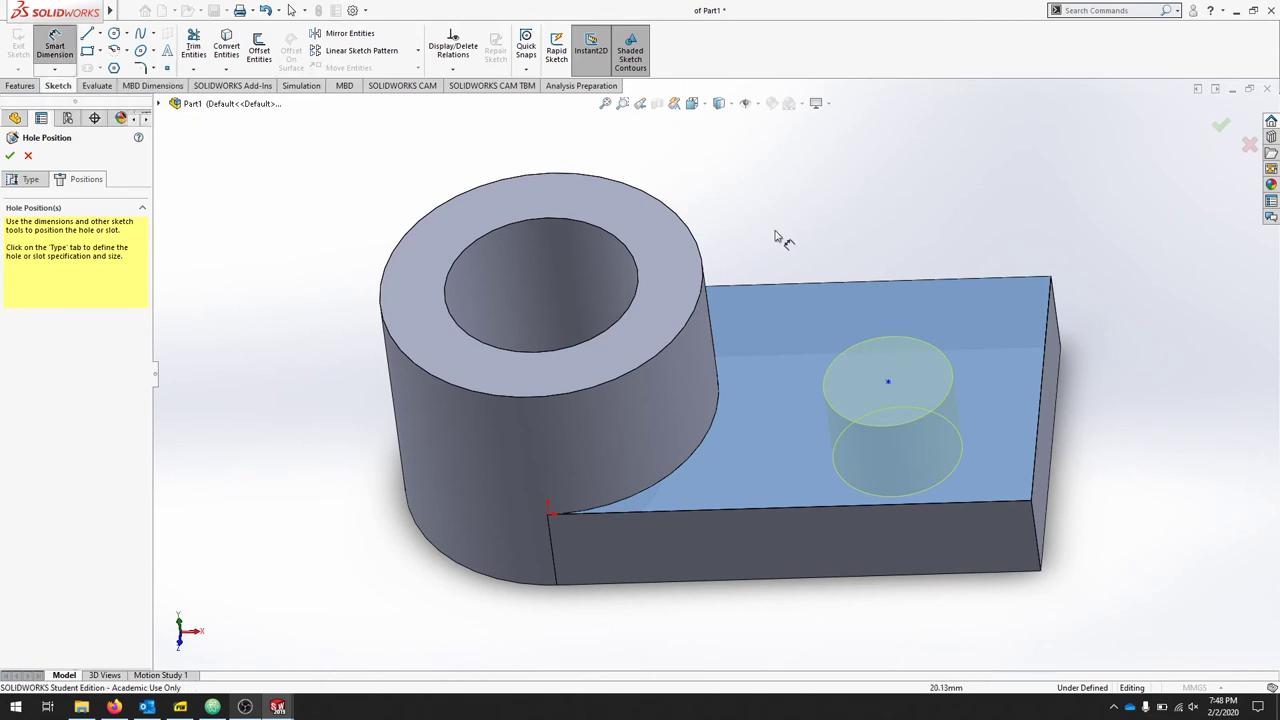
pyautogui.click(888, 382)
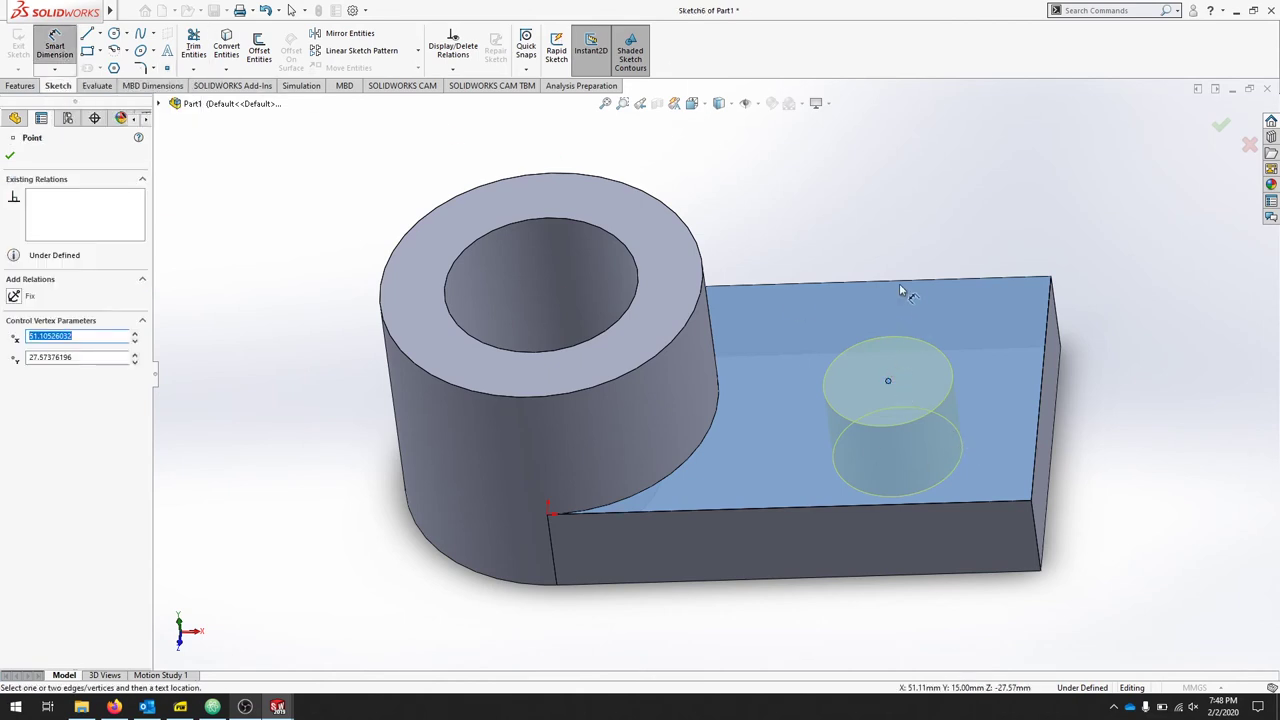
pyautogui.click(898, 286)
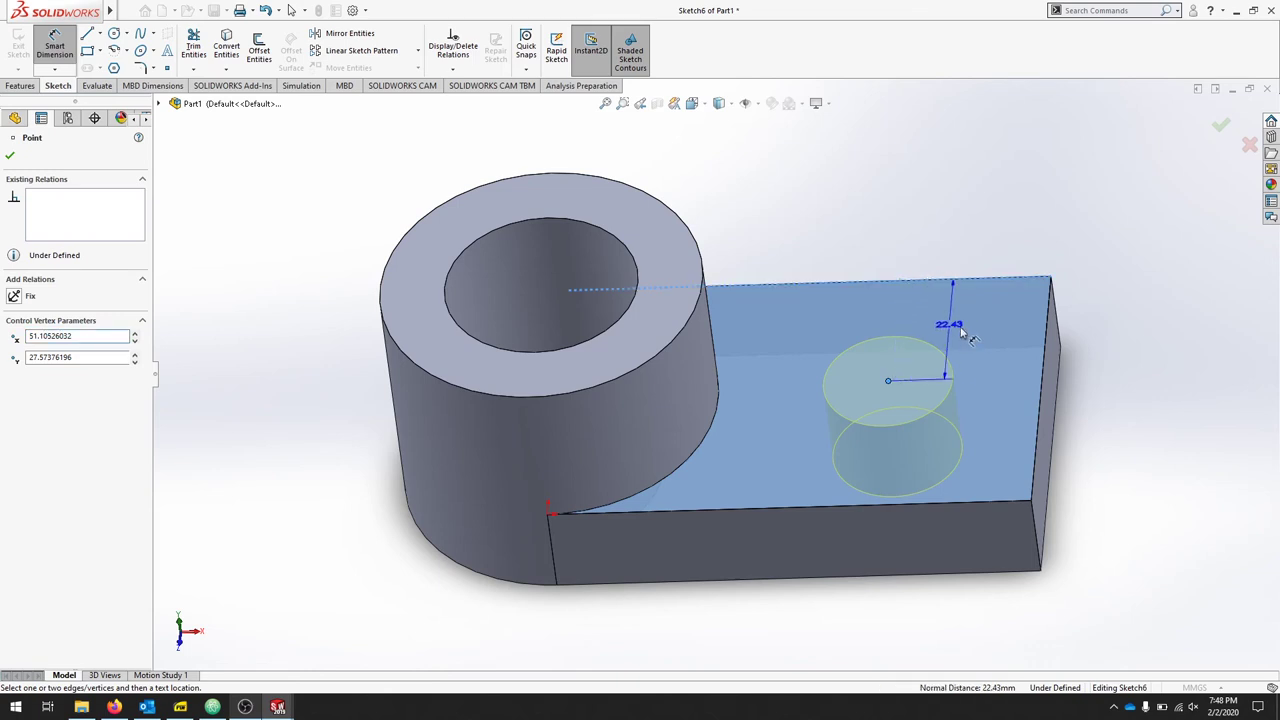
pyautogui.click(968, 328)
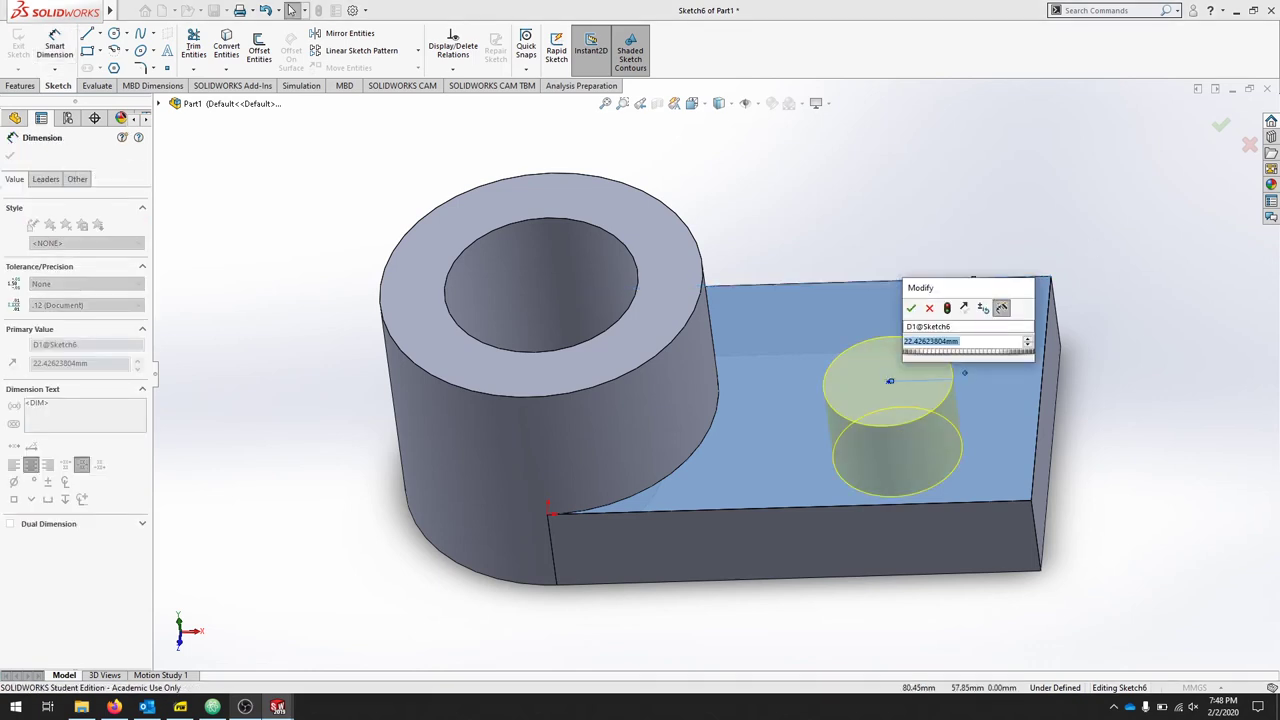
pyautogui.write('50/2')
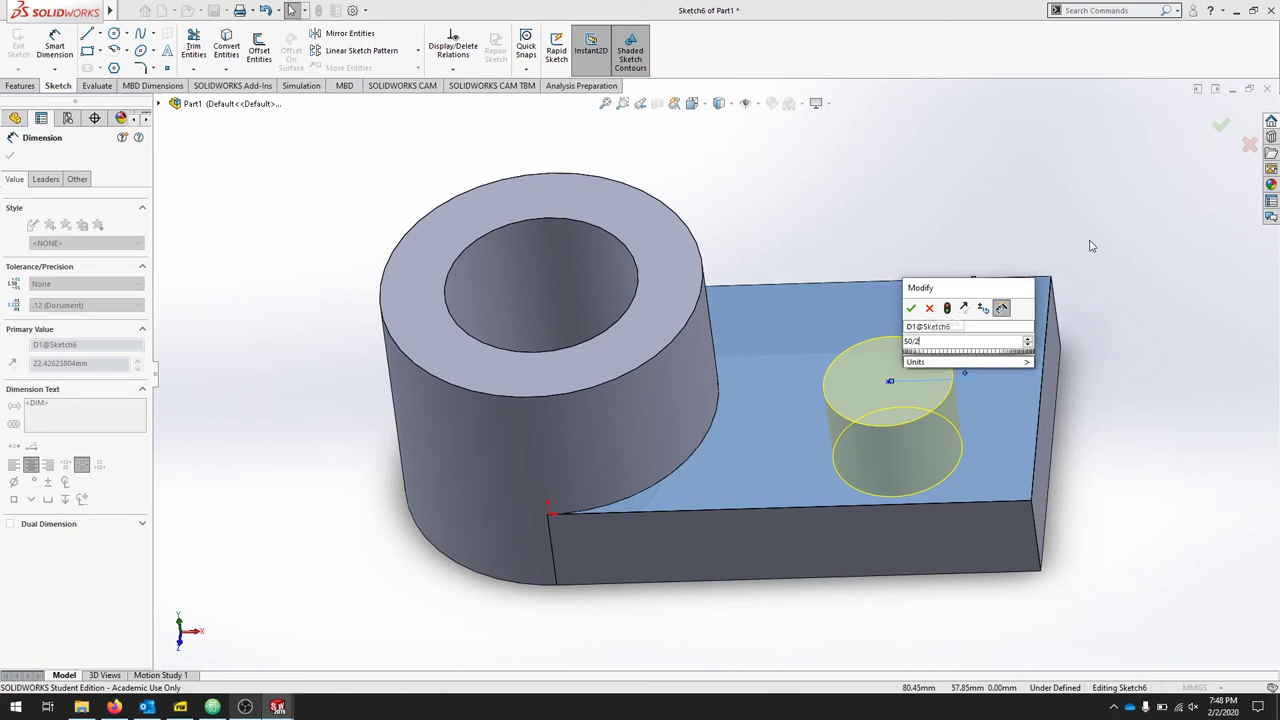
pyautogui.press('Return')
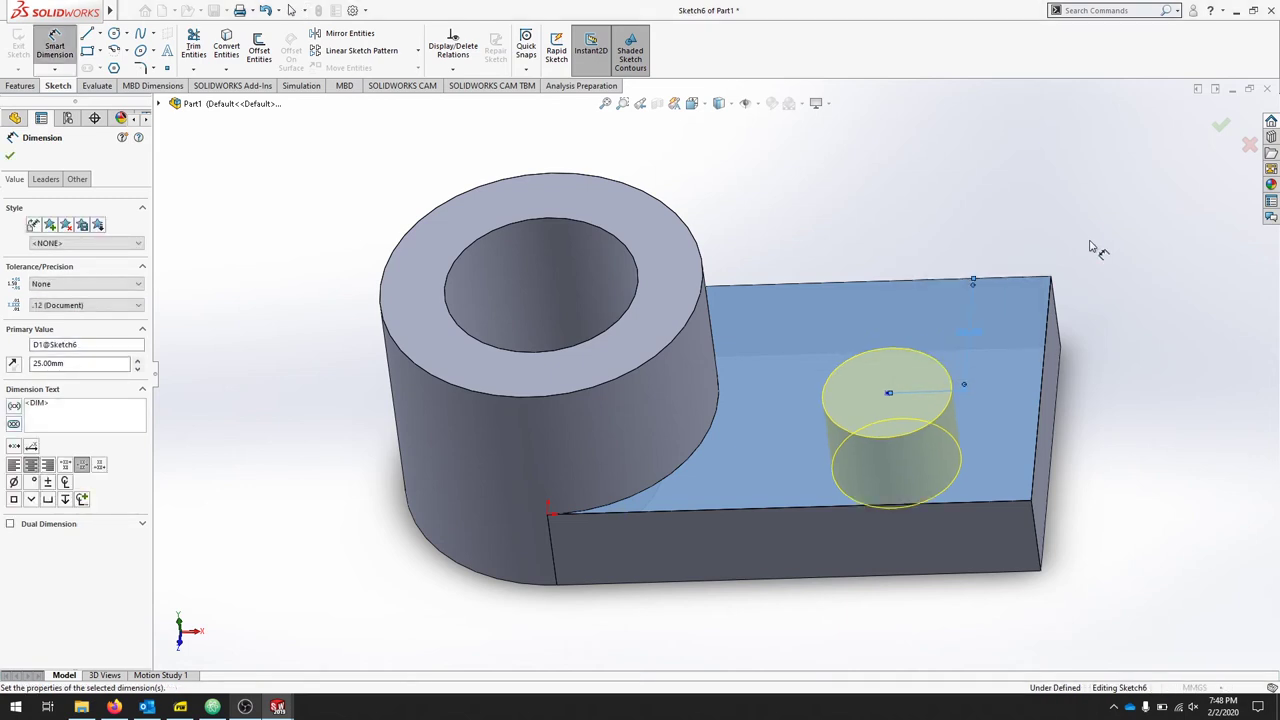
# Step: Dimension the hole centre 30 mm from the block's end and finish positioning
pyautogui.click(888, 396)
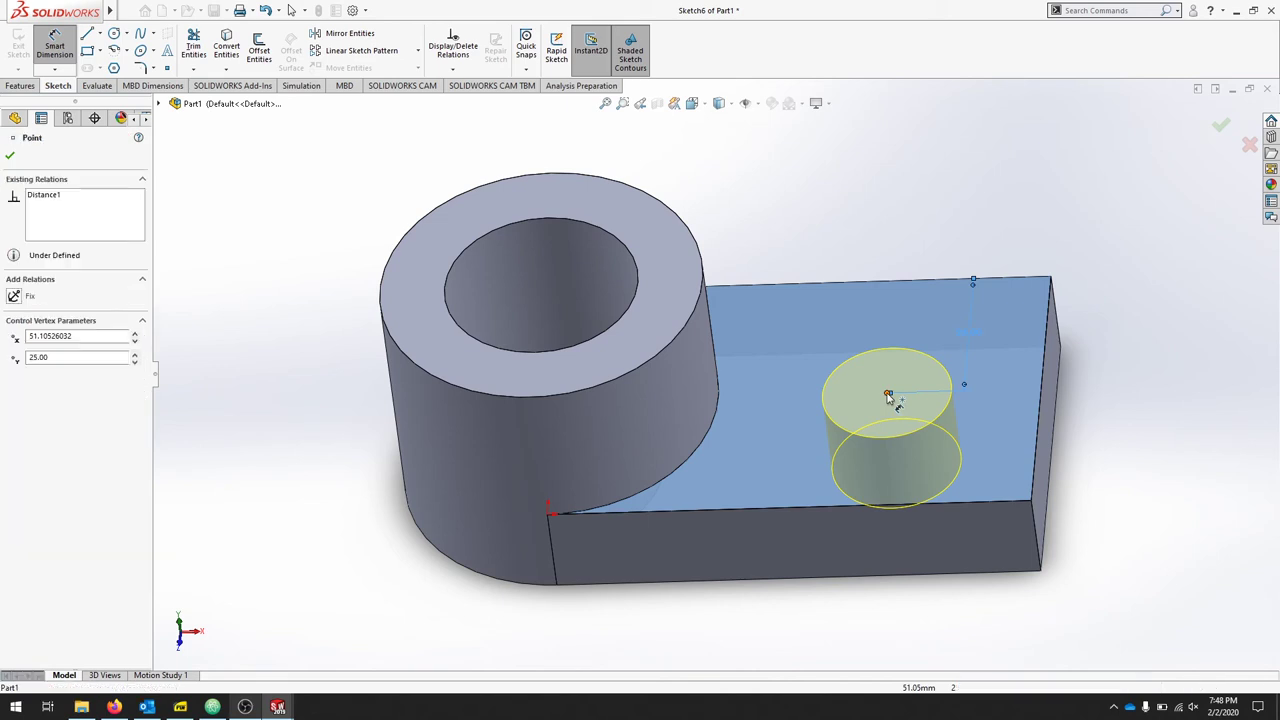
pyautogui.click(1040, 383)
pyautogui.click(1000, 400)
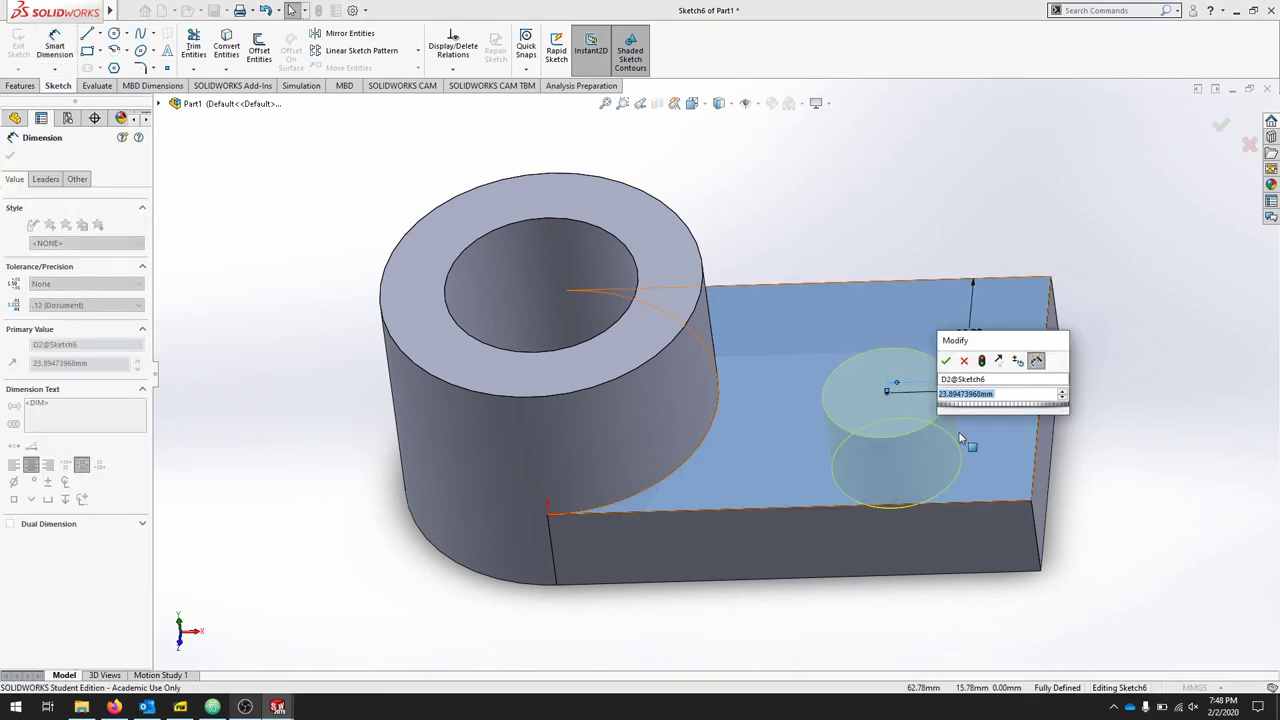
pyautogui.write('30')
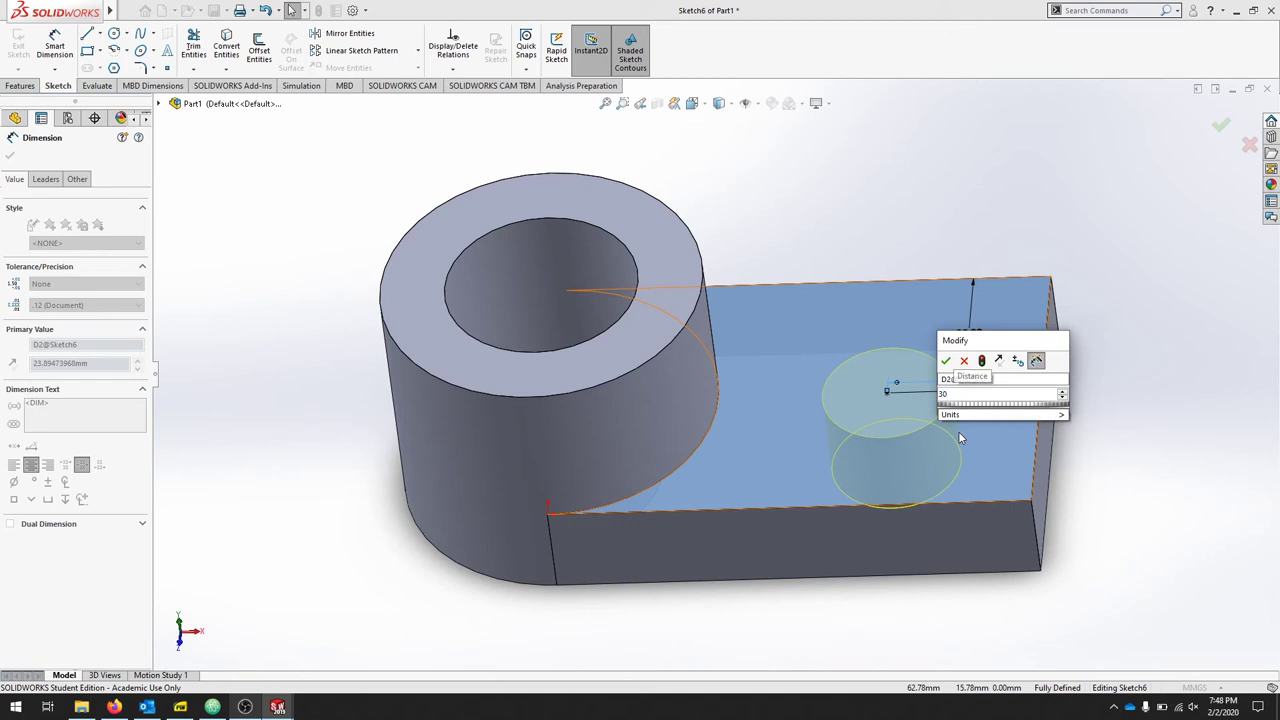
pyautogui.press('Return')
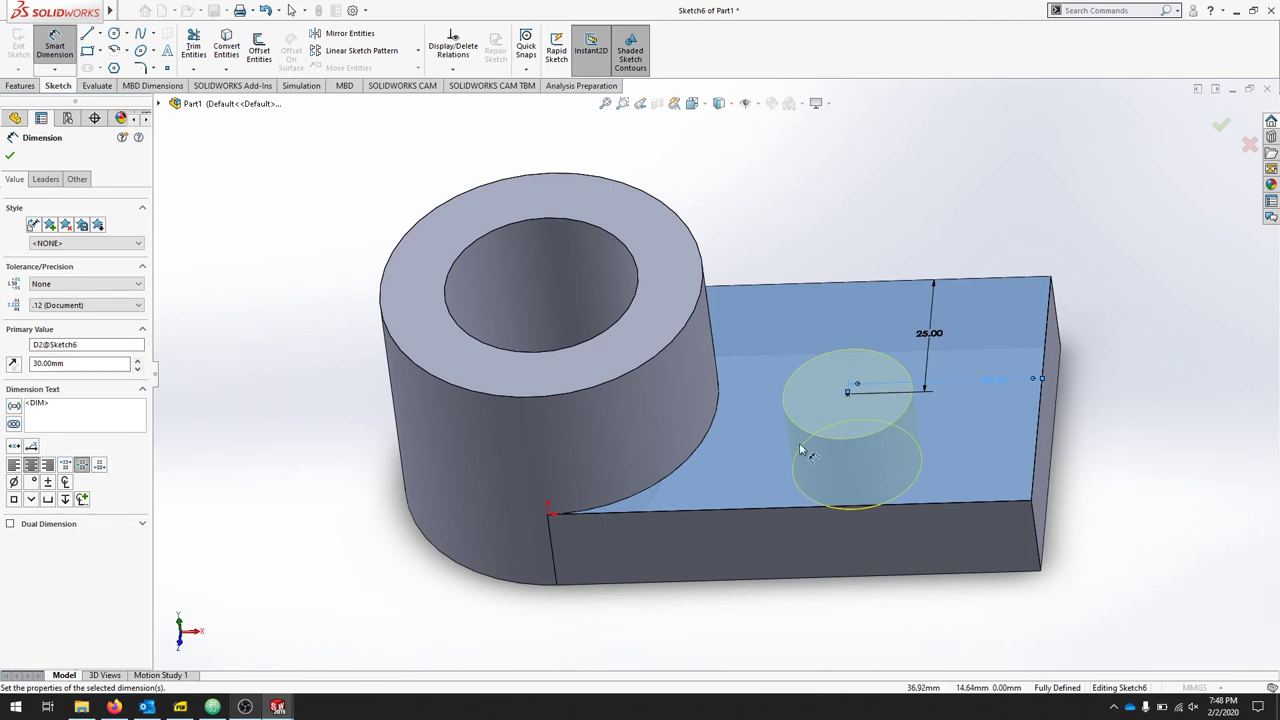
pyautogui.click(9, 158)
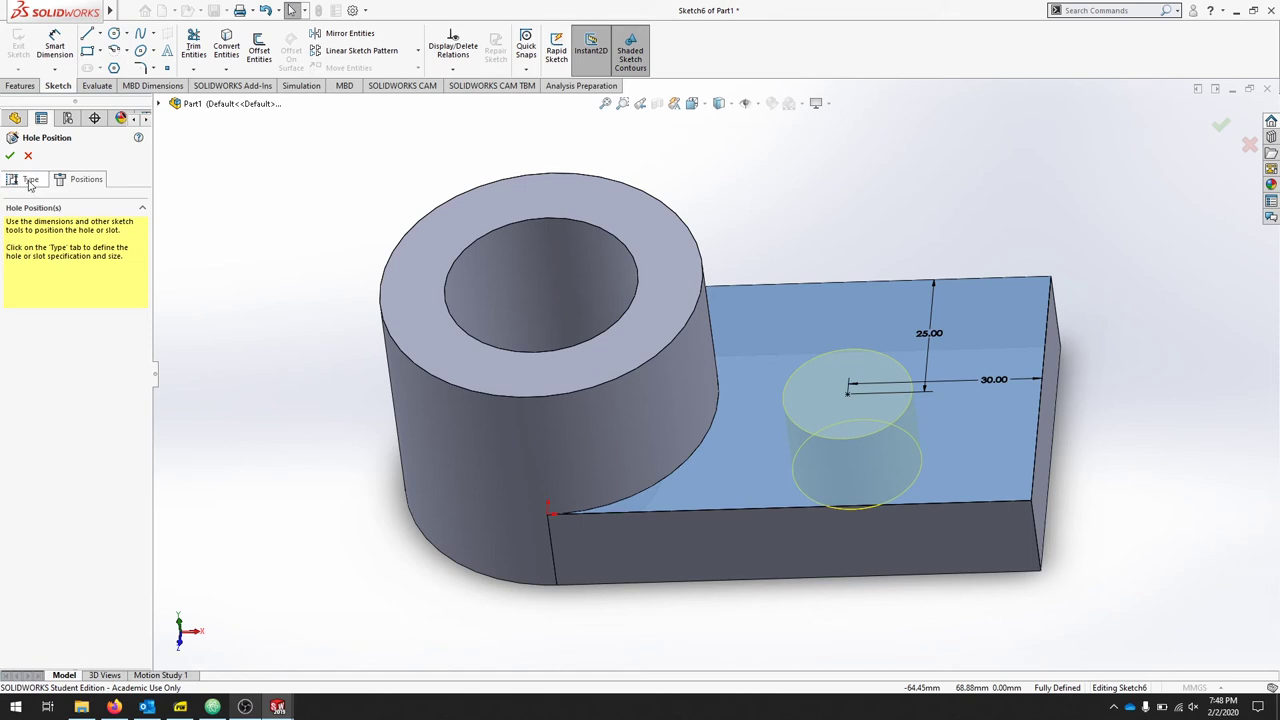
# Step: Create the Ø20 hole through the block from the hole type settings
pyautogui.click(29, 180)
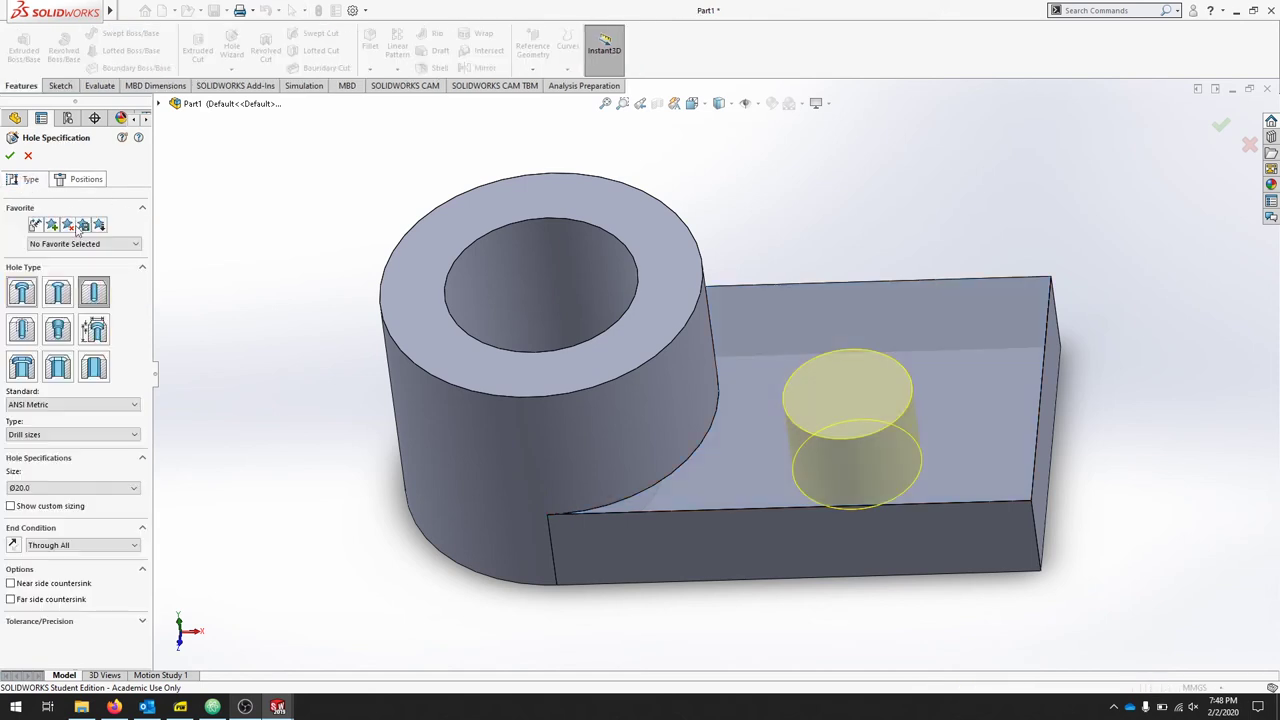
pyautogui.click(10, 155)
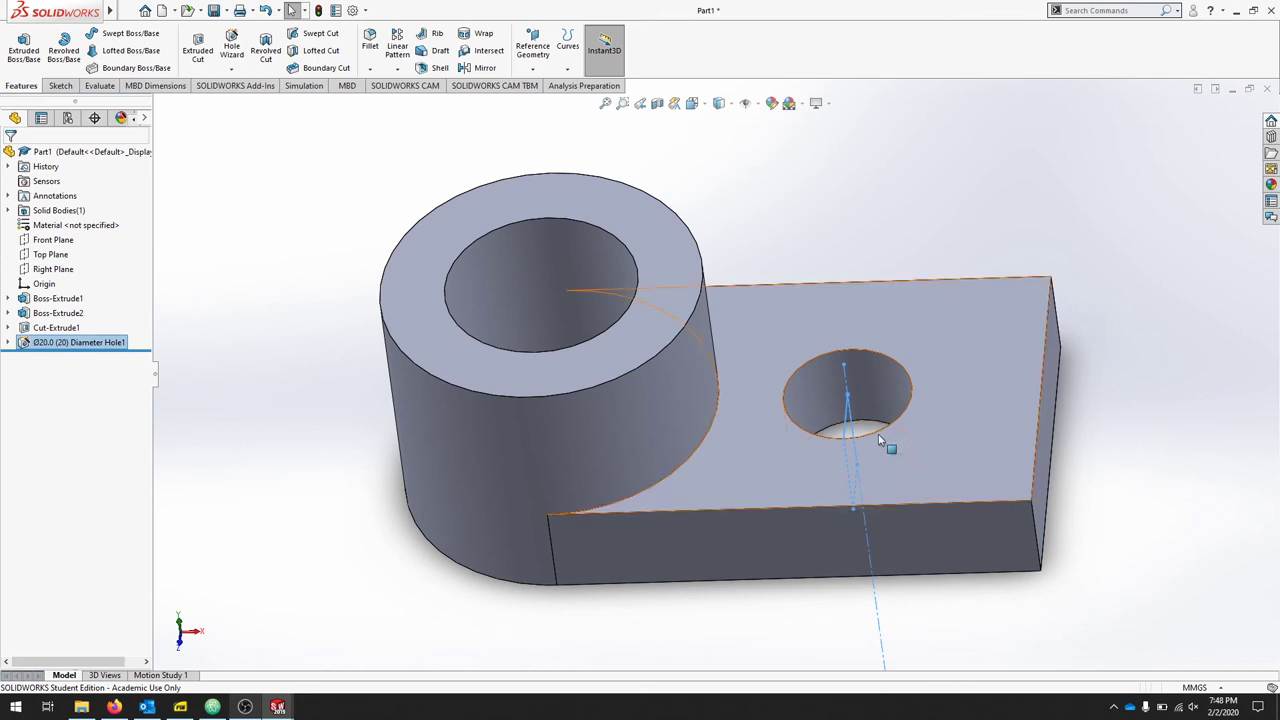
pyautogui.scroll(3, 1140, 440)
pyautogui.scroll(-3, 1143, 449)
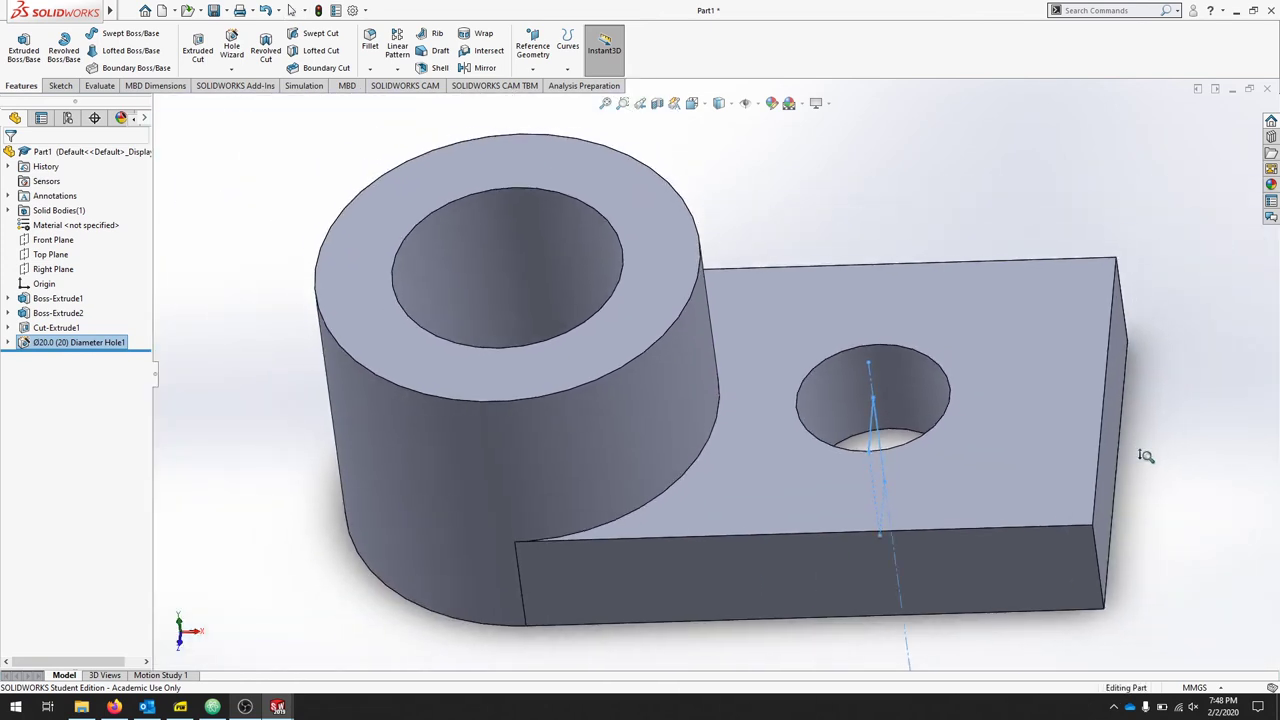
pyautogui.moveTo(1143, 449); pyautogui.dragTo(1097, 483, button='middle')
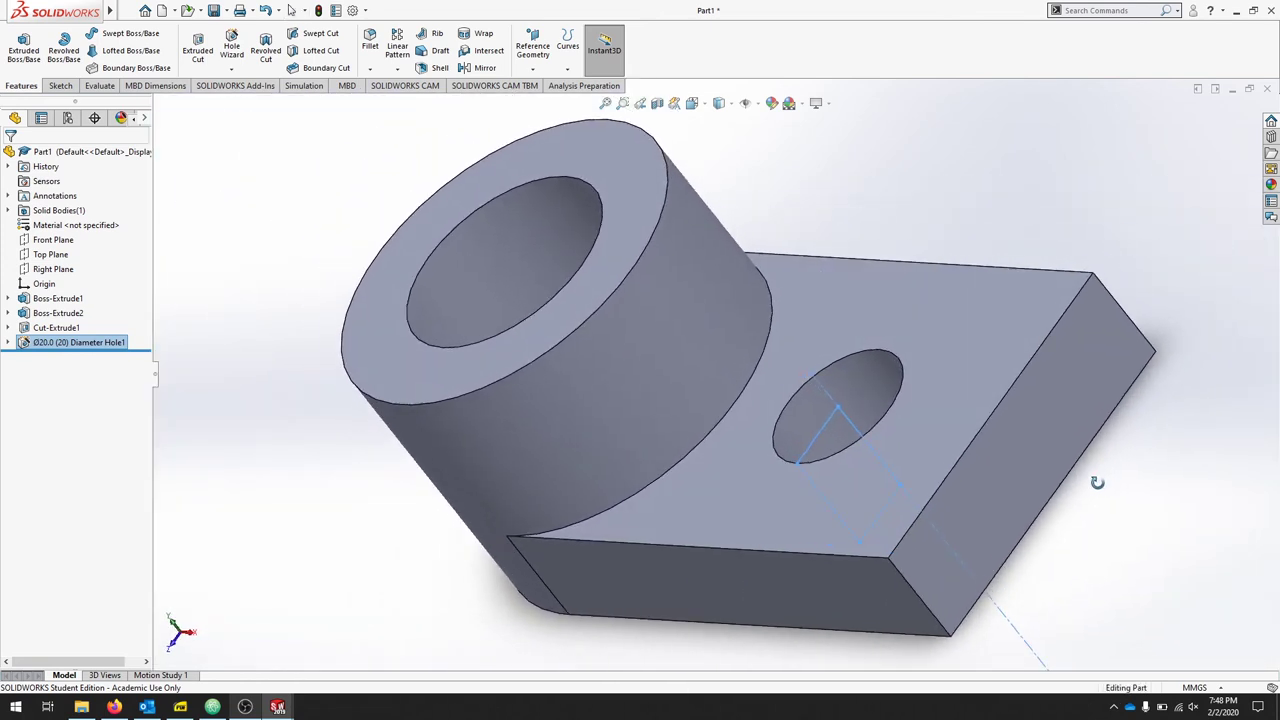
# Step: Expand Diameter Hole1 to inspect Sketch6 and Sketch7 on the model
pyautogui.click(8, 343)
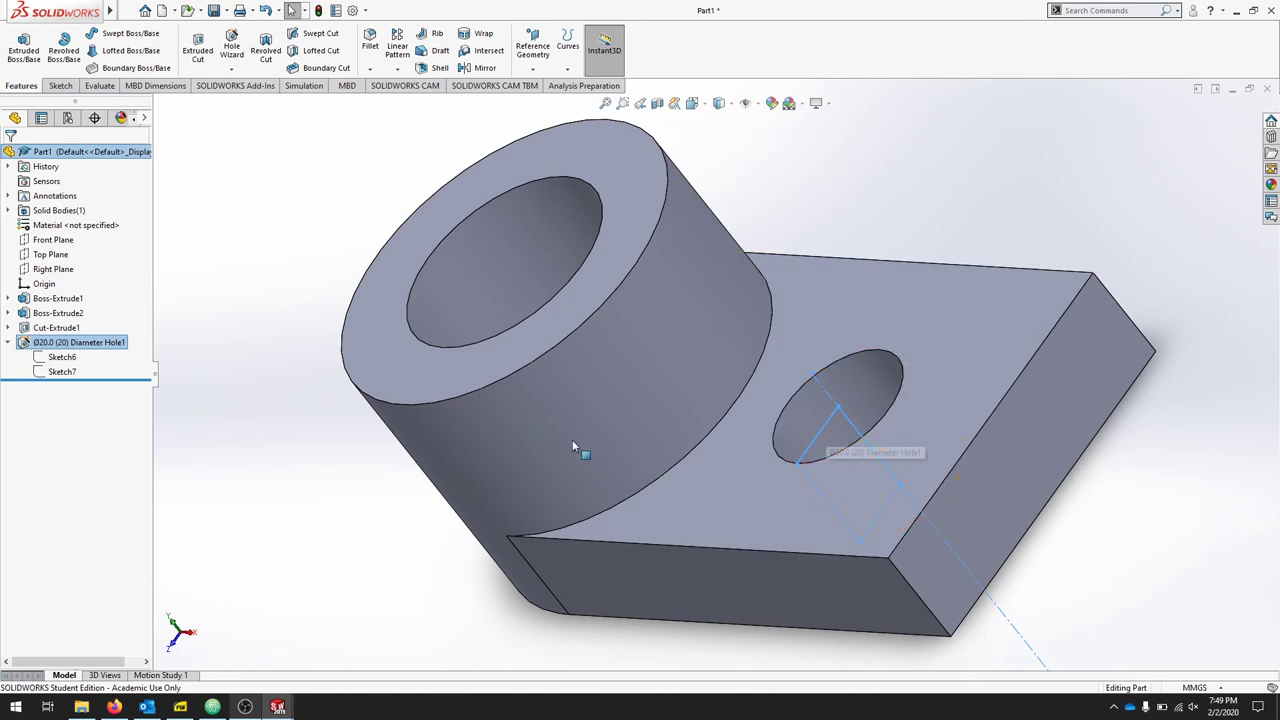
pyautogui.click(60, 357)
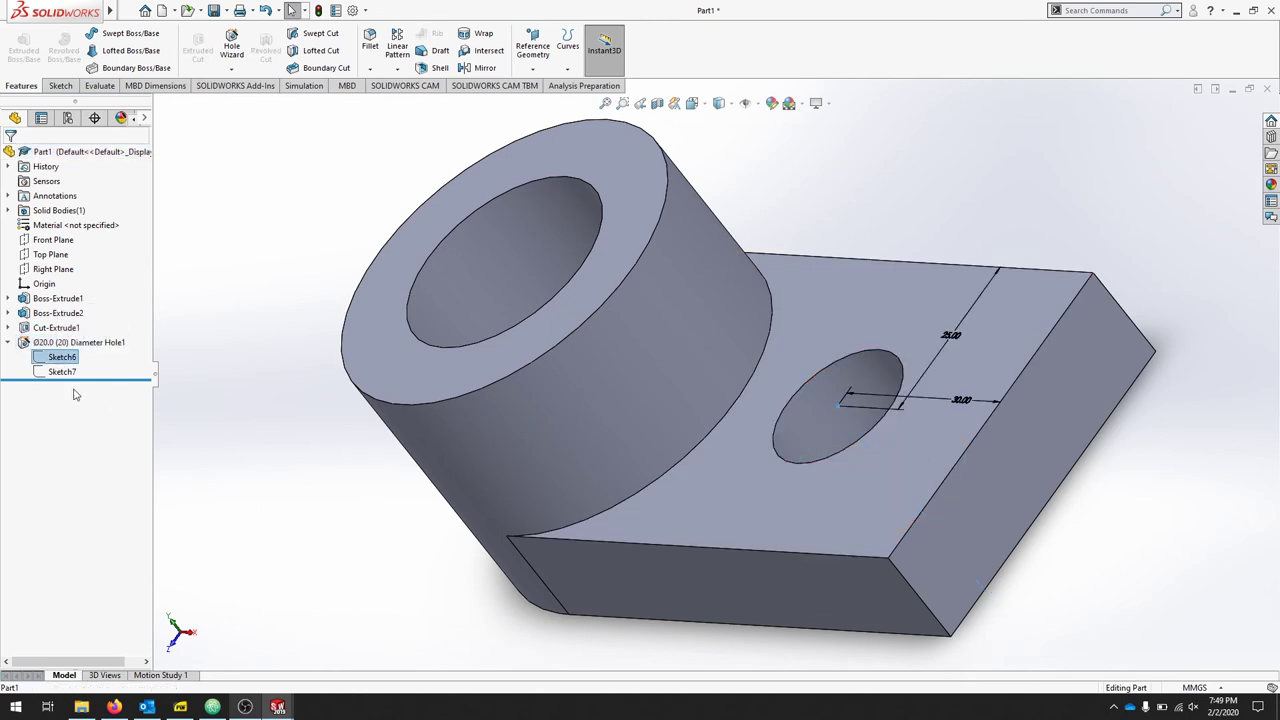
pyautogui.click(61, 372)
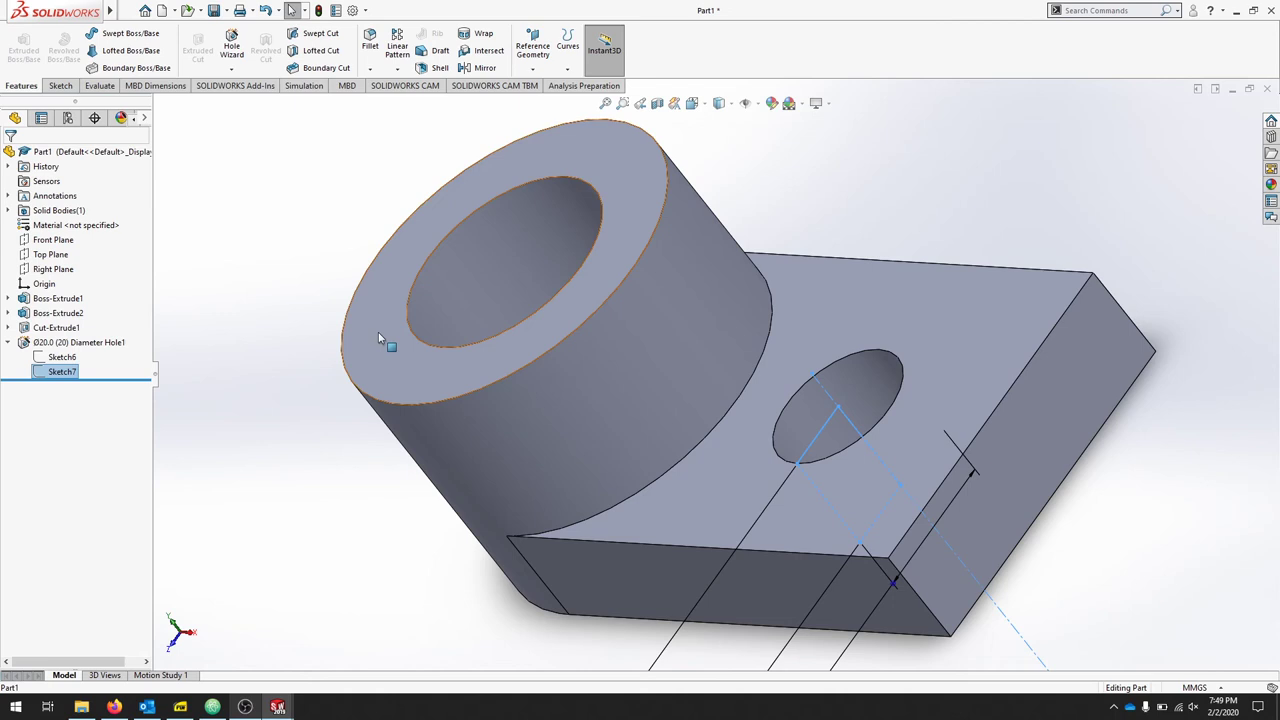
pyautogui.hotkey('ctrl', 'b')
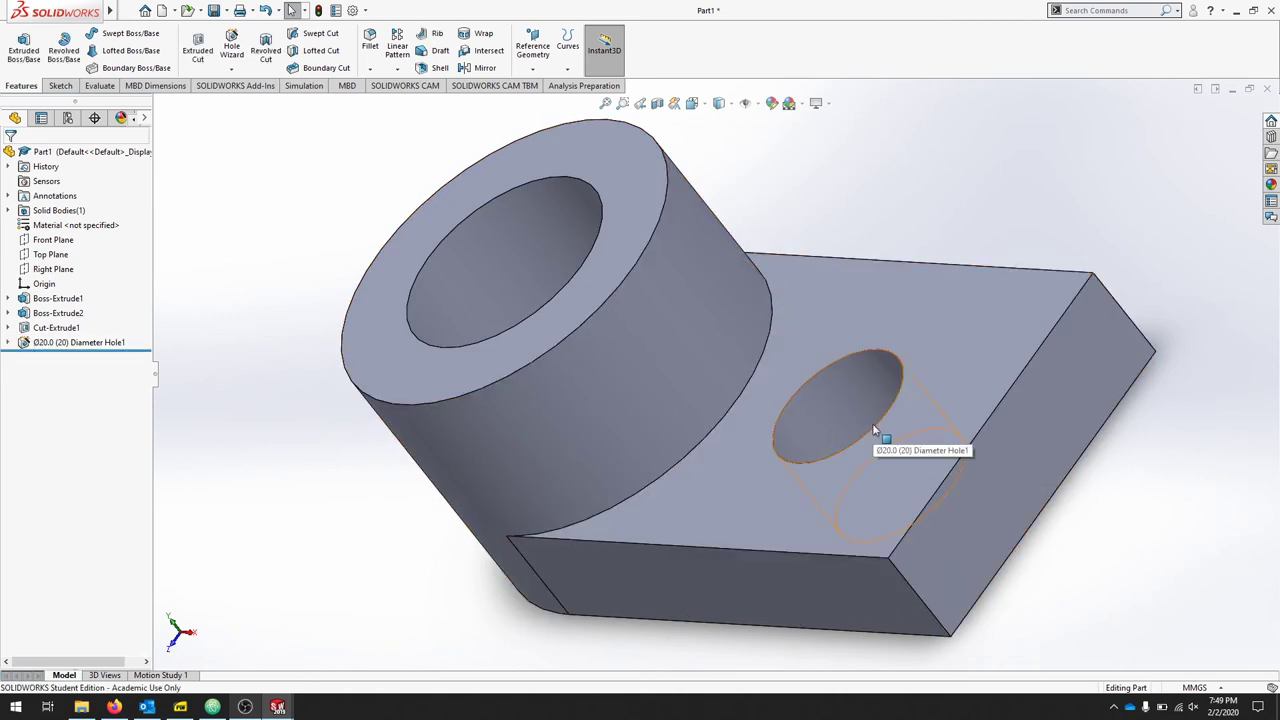
# Step: Start a new sketch on the block's end face and view it Normal To
pyautogui.click(60, 86)
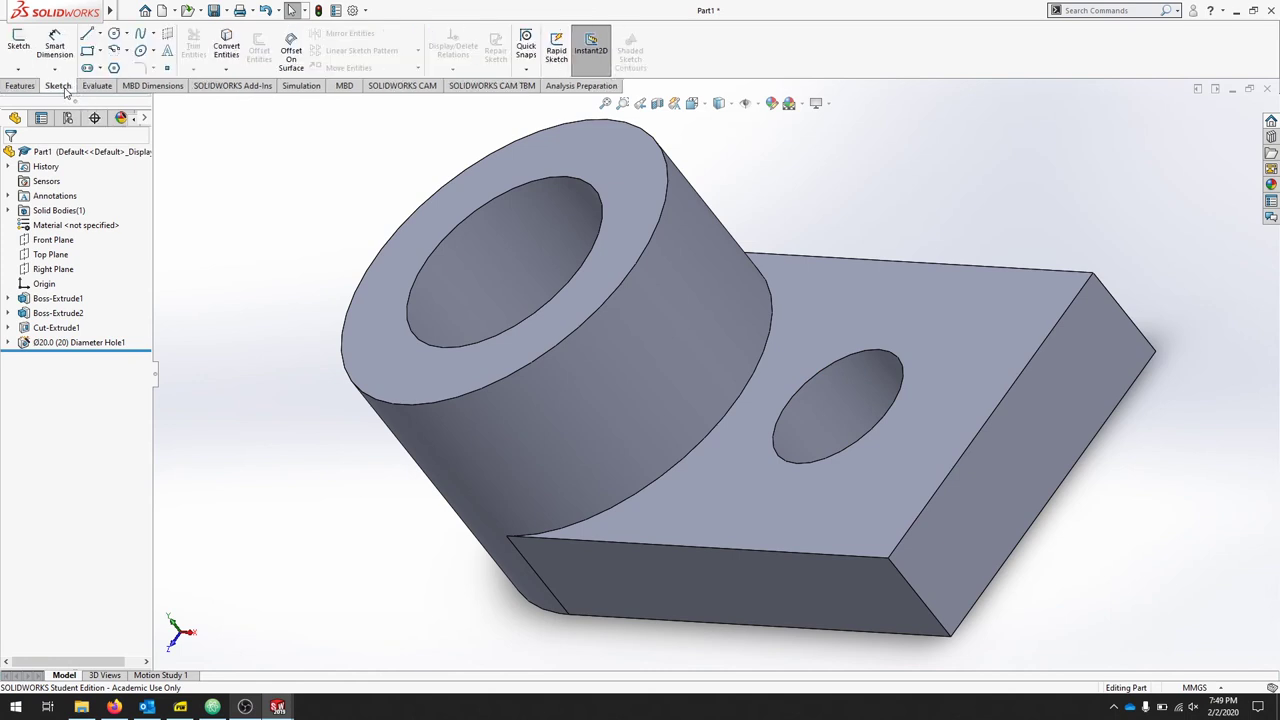
pyautogui.click(18, 42)
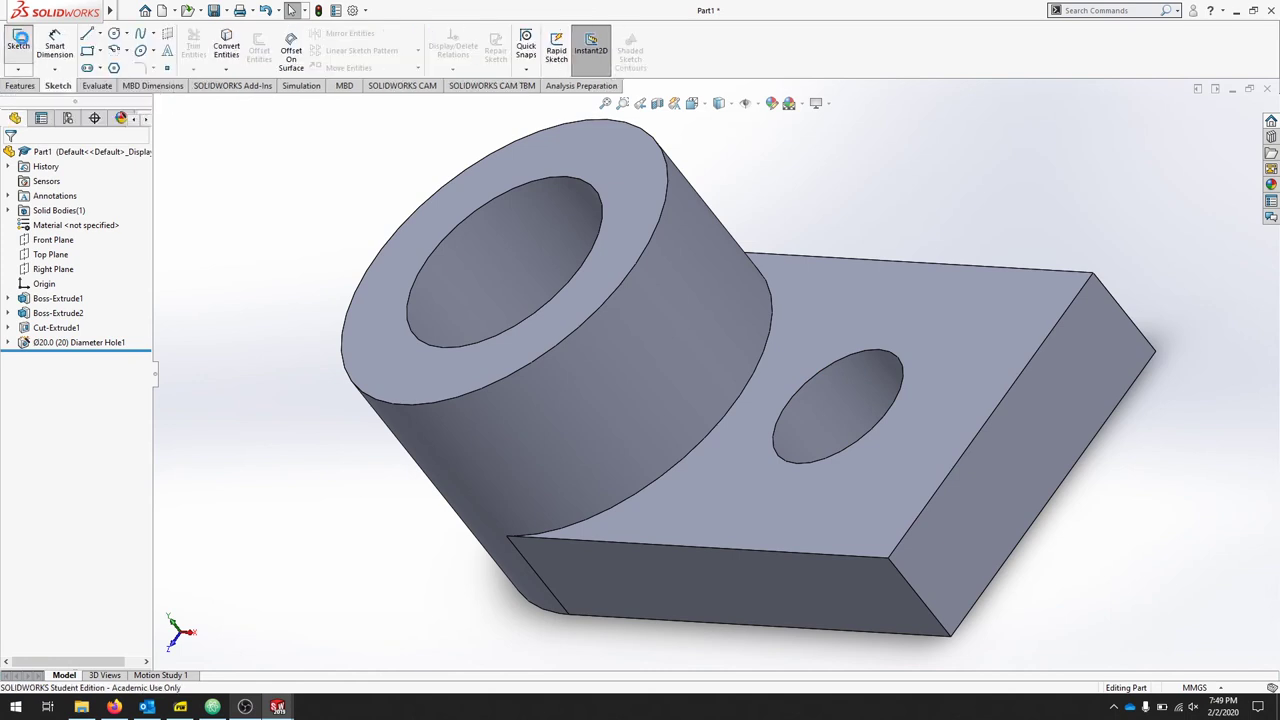
pyautogui.click(1015, 467)
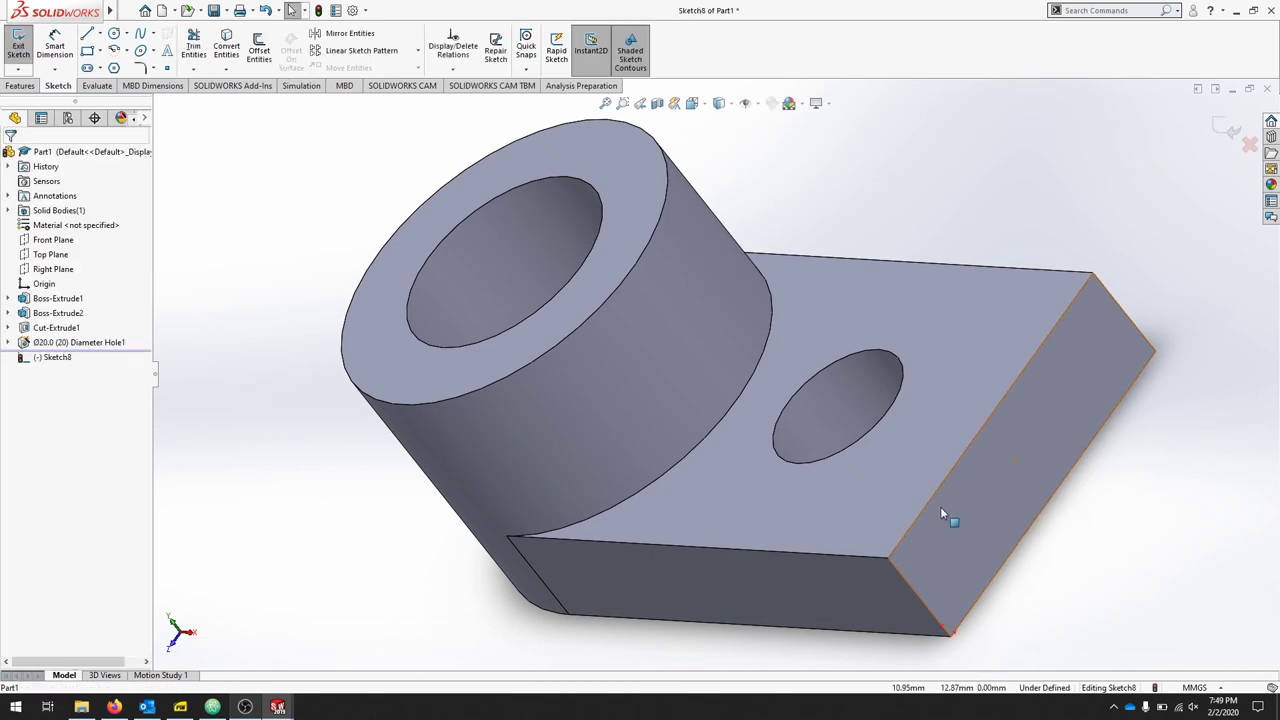
pyautogui.press('space')
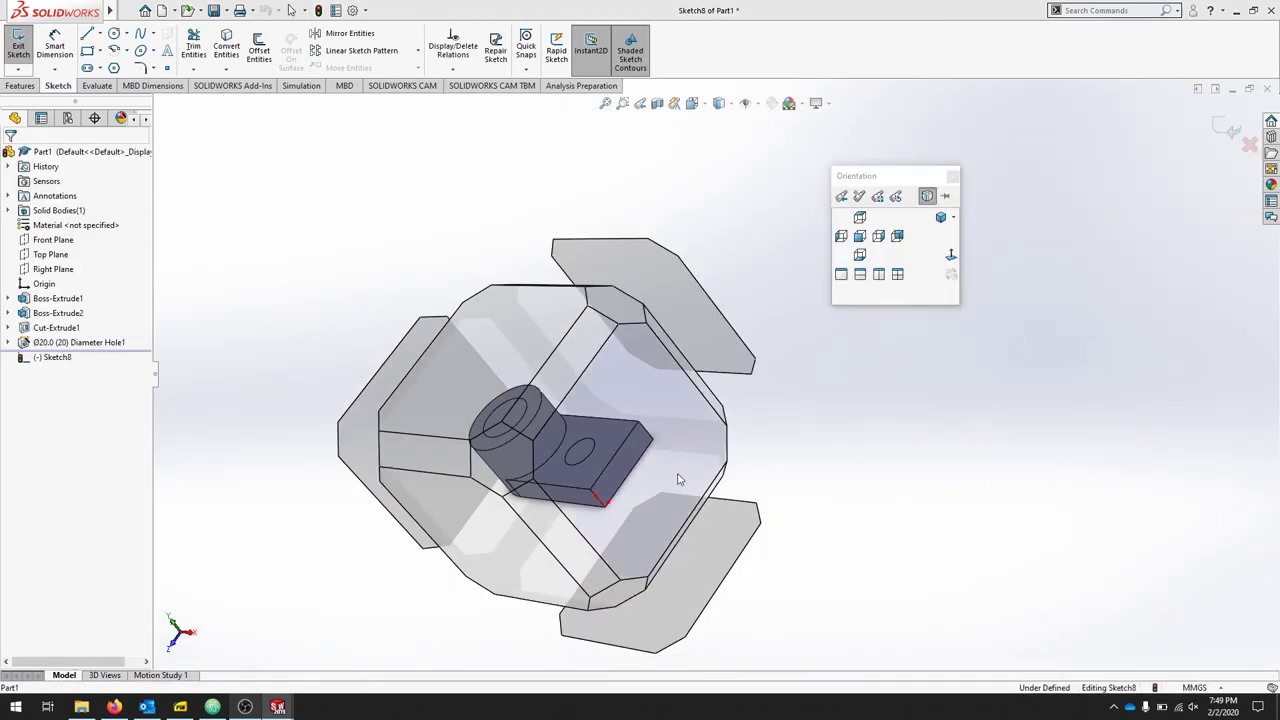
pyautogui.click(680, 483)
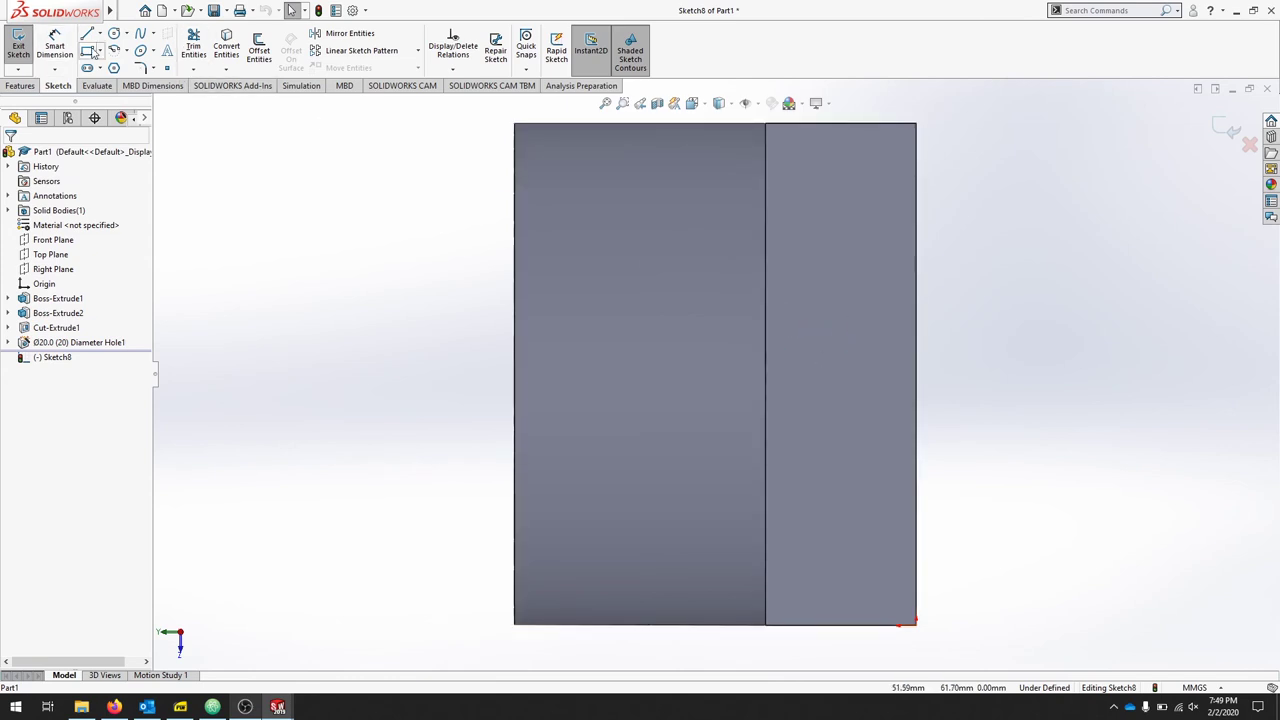
# Step: Draw a corner rectangle from the inner edge to the block's end edge as the slot outline
pyautogui.click(89, 51)
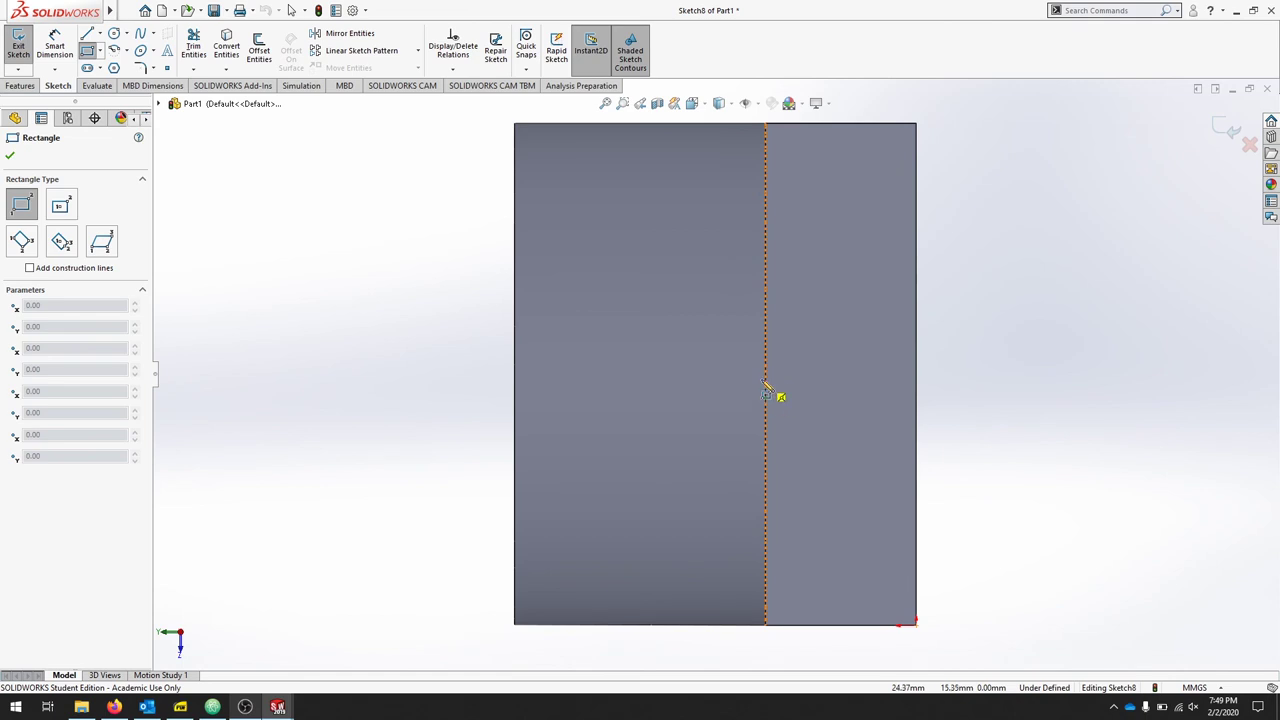
pyautogui.click(767, 253)
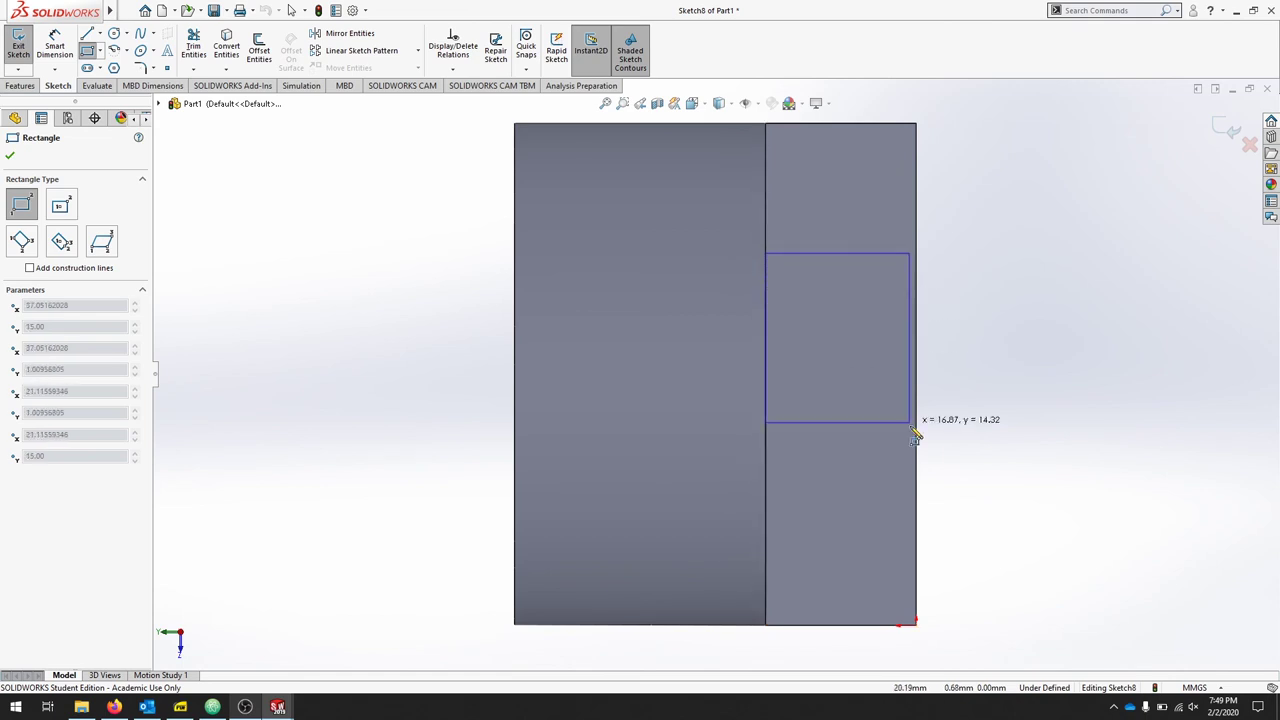
pyautogui.click(917, 471)
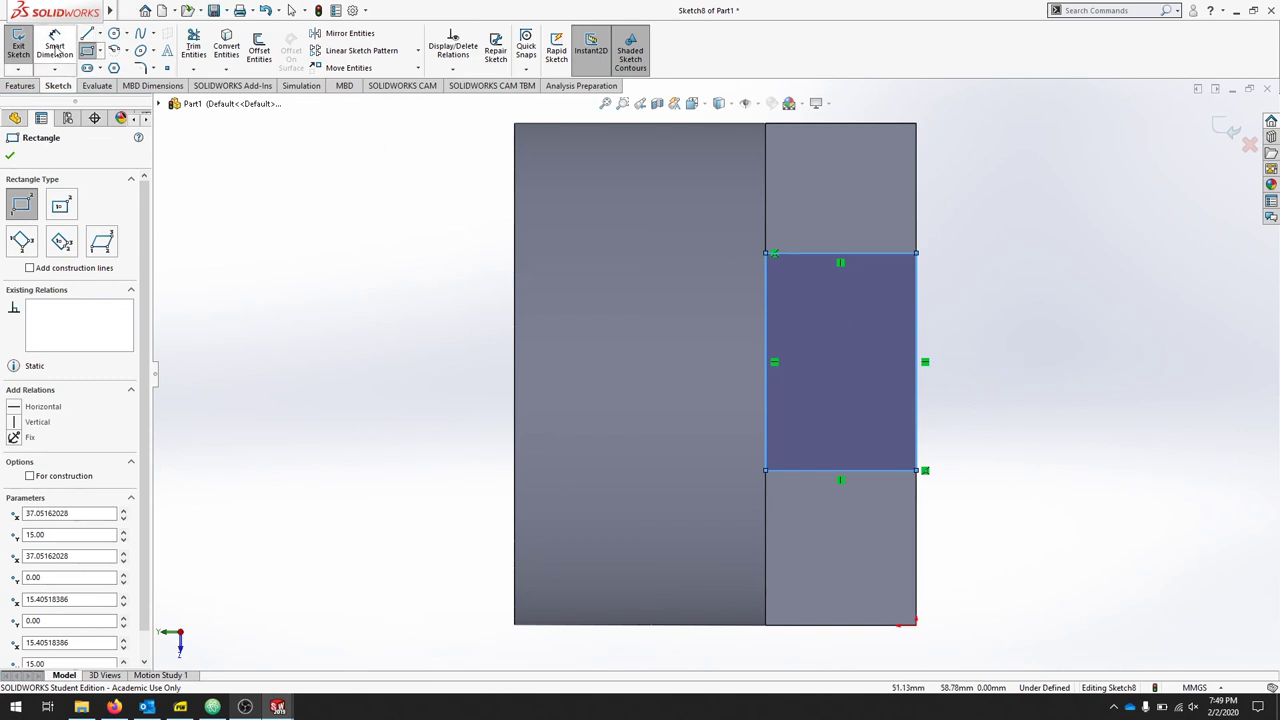
pyautogui.click(55, 47)
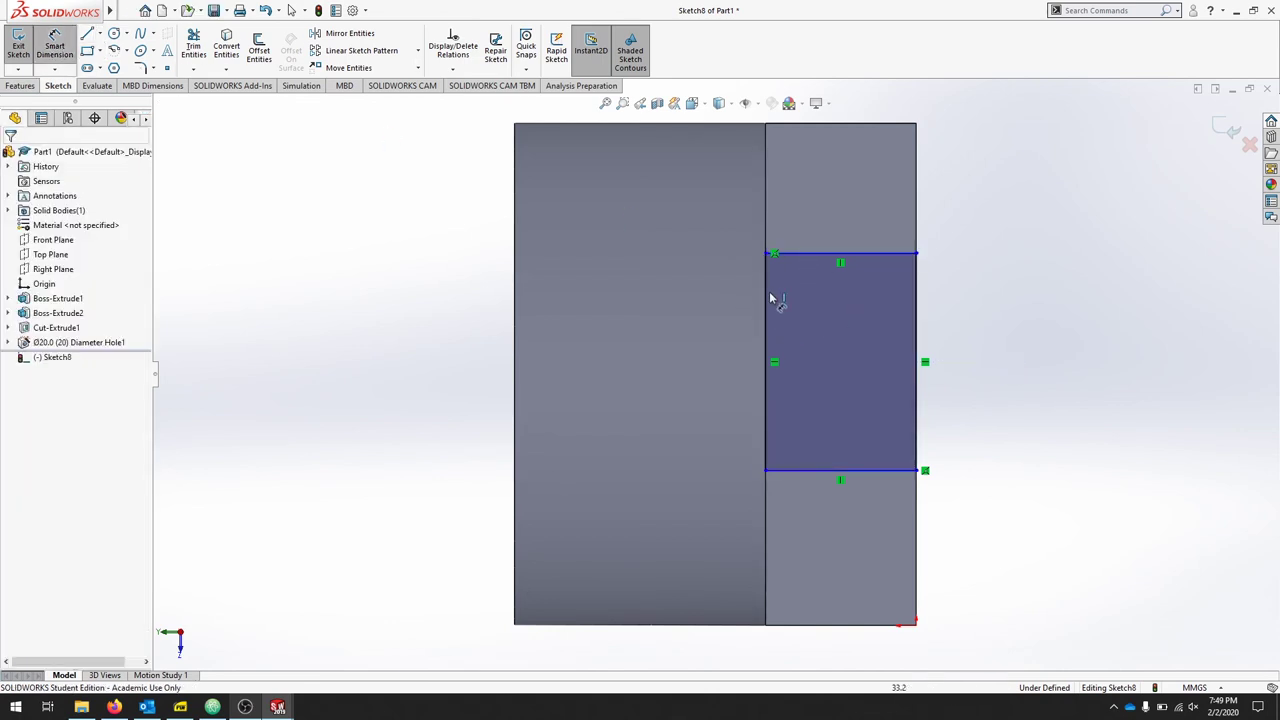
# Step: Dimension the slot rectangle's height to 20 mm
pyautogui.click(767, 315)
pyautogui.click(728, 352)
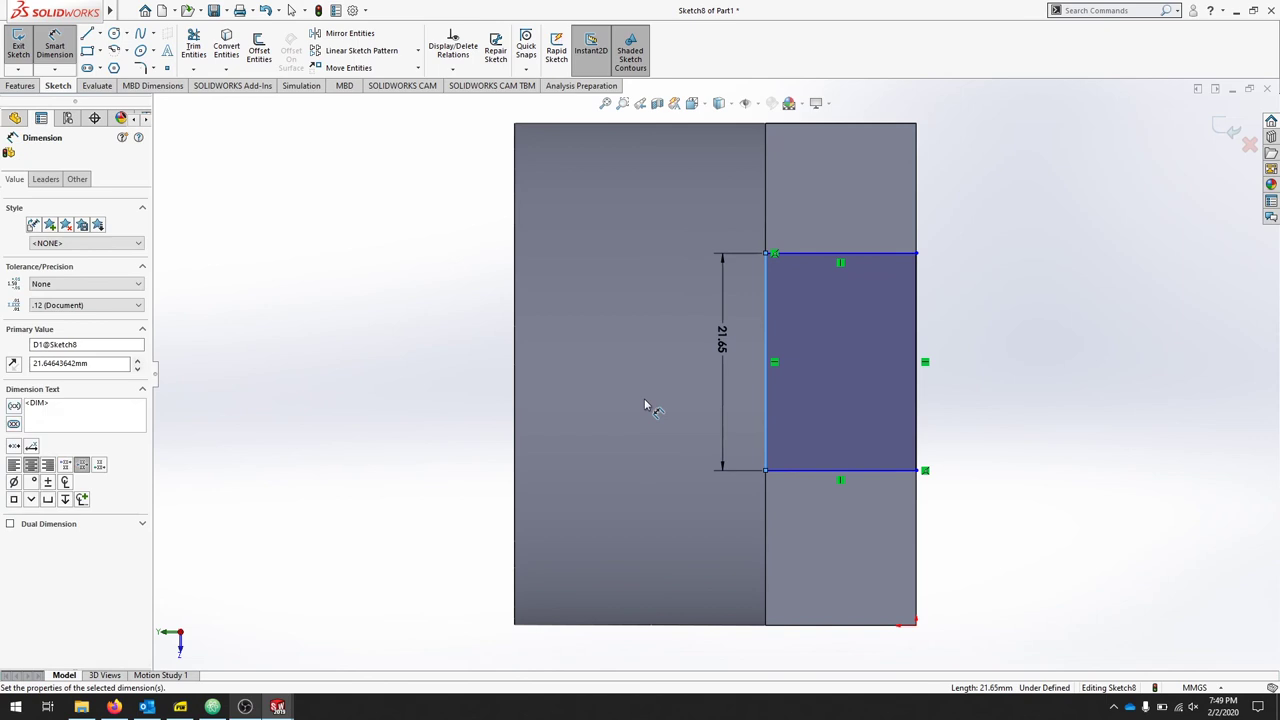
pyautogui.write('20')
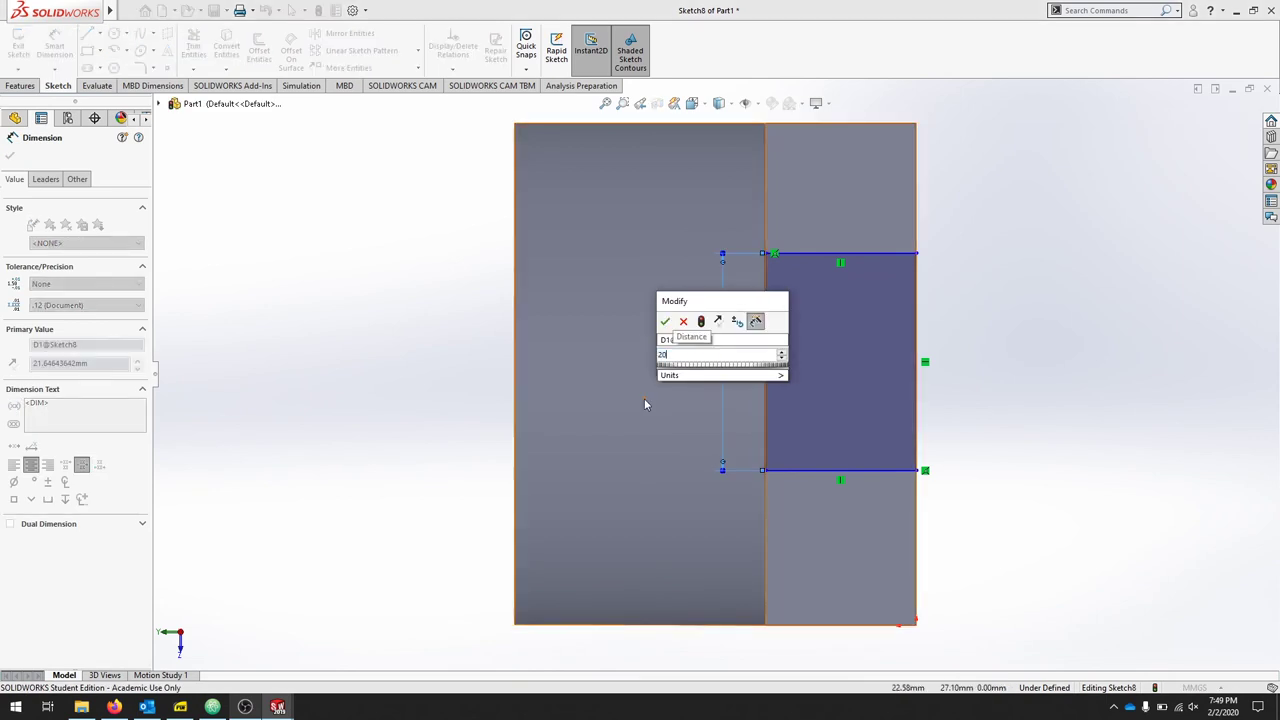
pyautogui.press('Return')
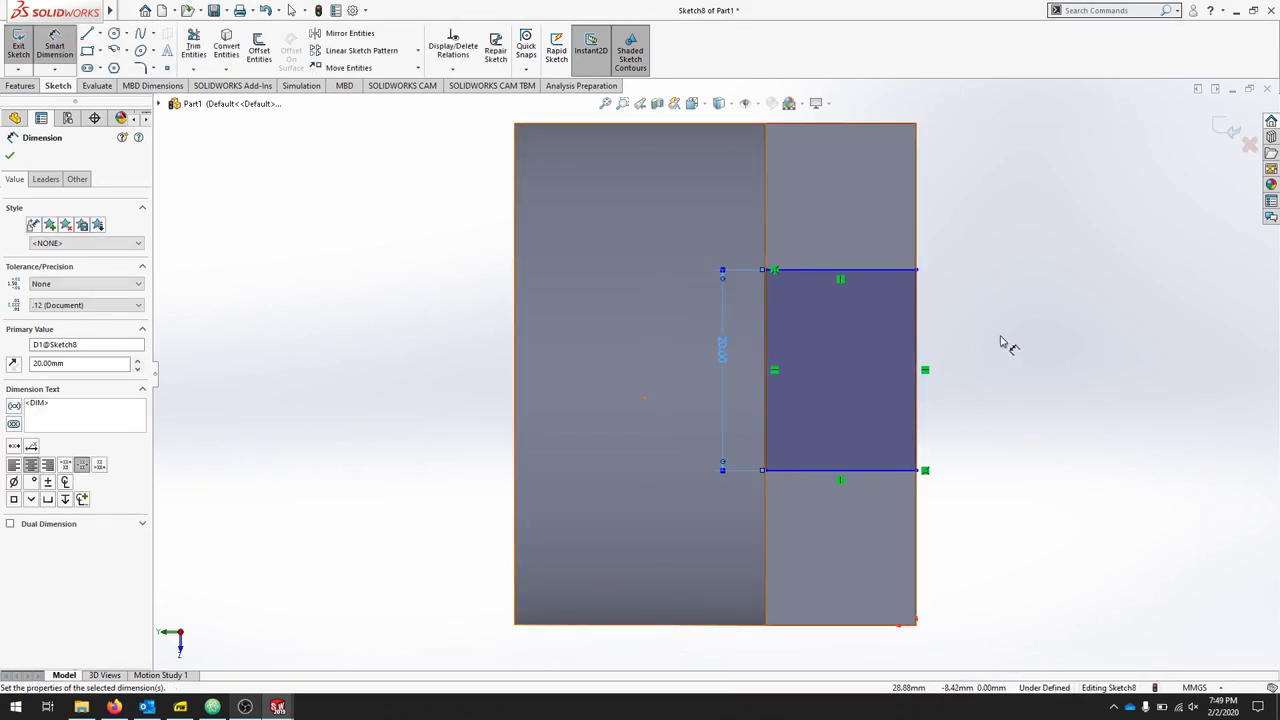
# Step: Set the rectangle's offset from the block's top corner to (50-20)/2, giving 15 mm
pyautogui.click(766, 271)
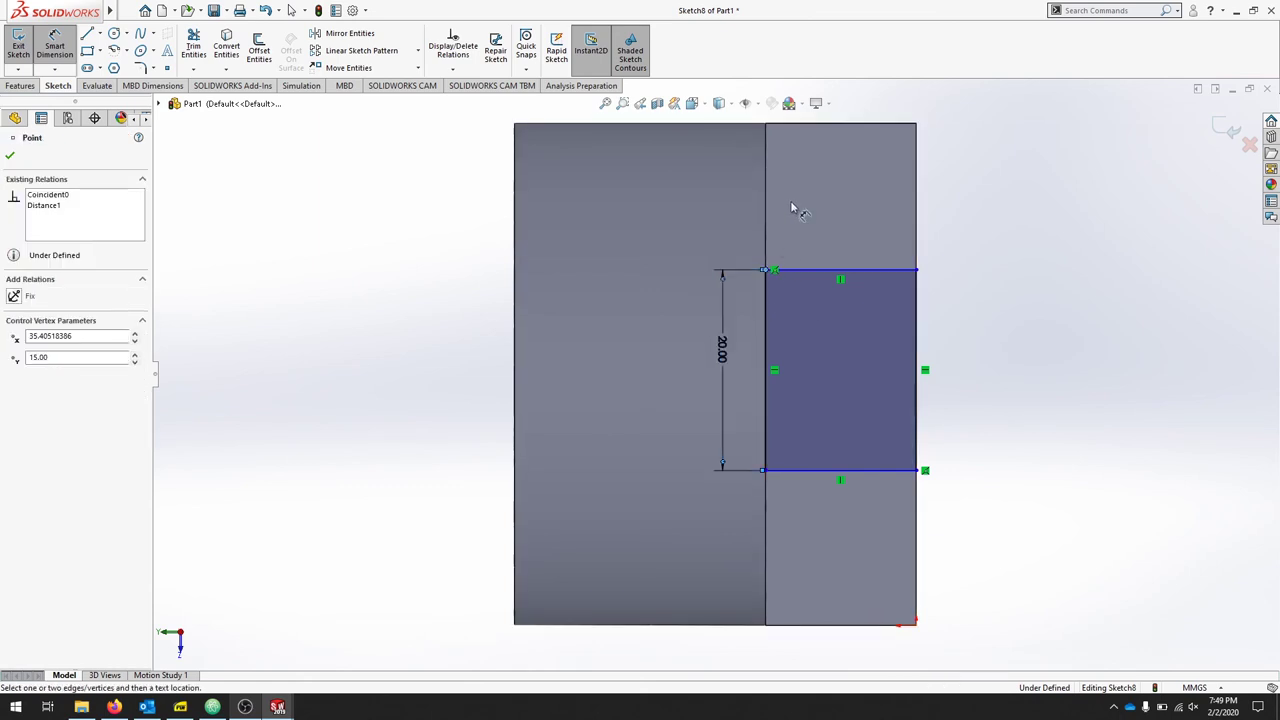
pyautogui.click(766, 125)
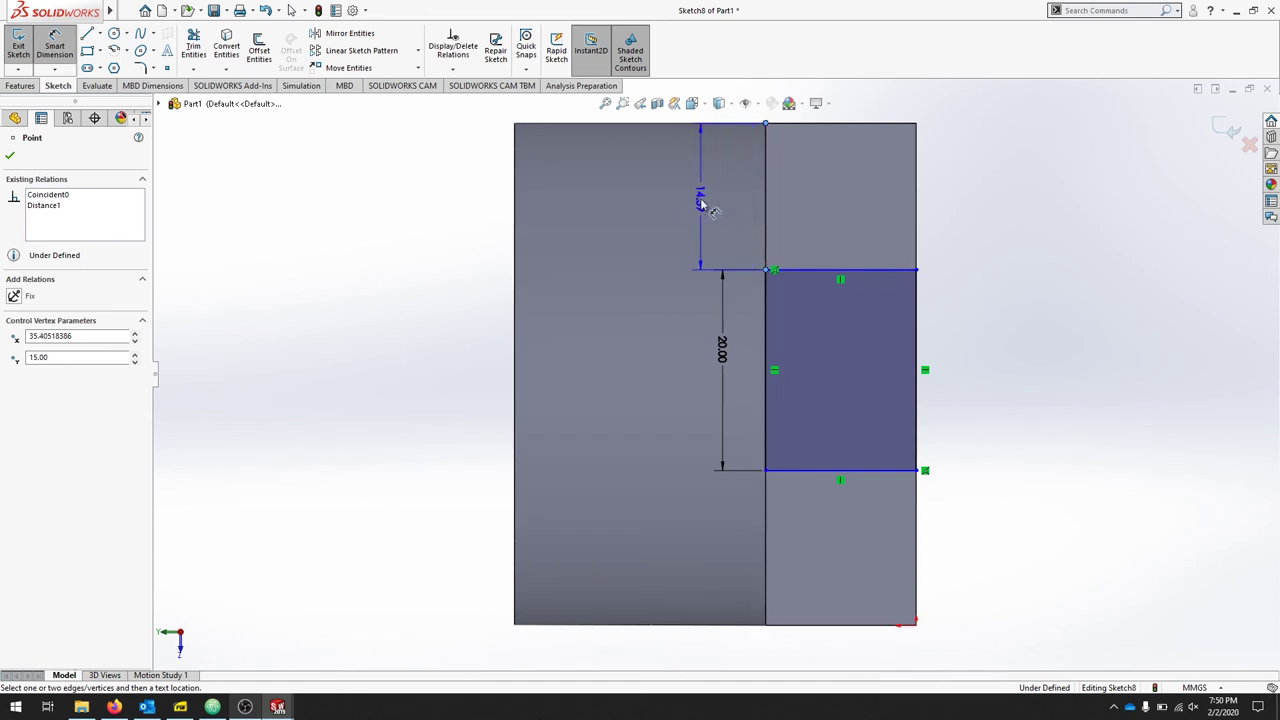
pyautogui.click(689, 194)
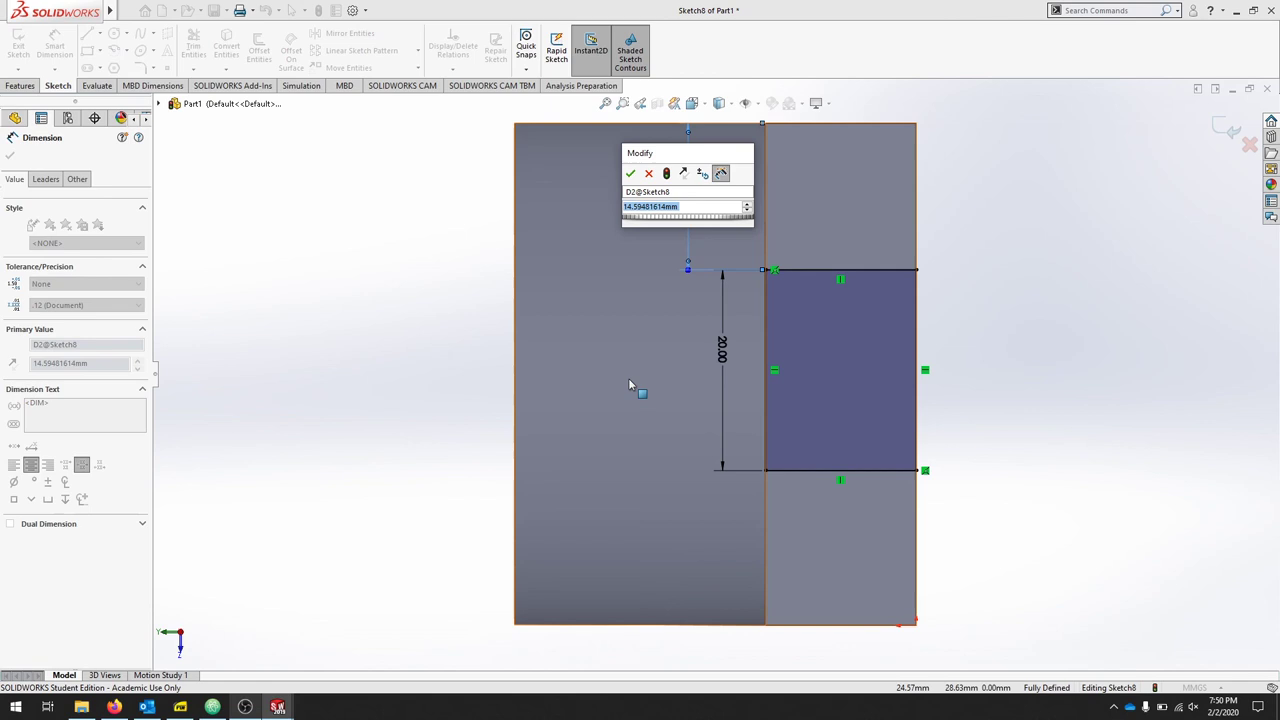
pyautogui.write('50')
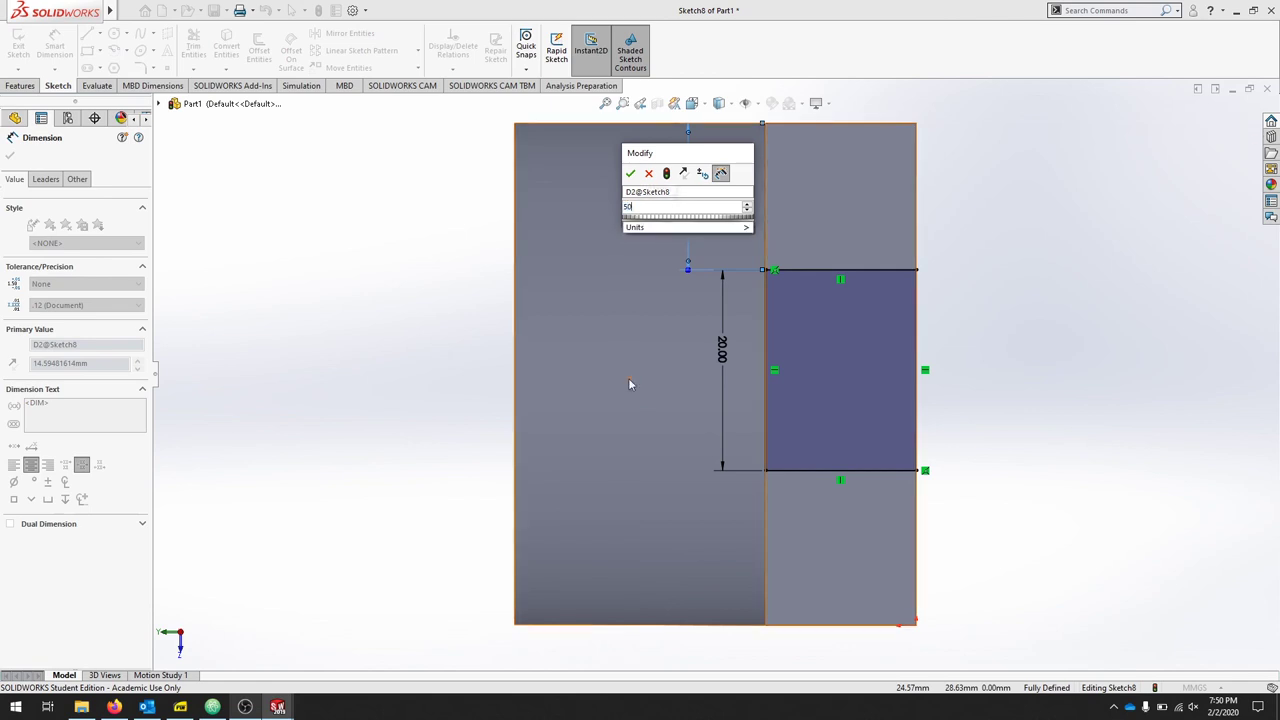
pyautogui.write('-20')
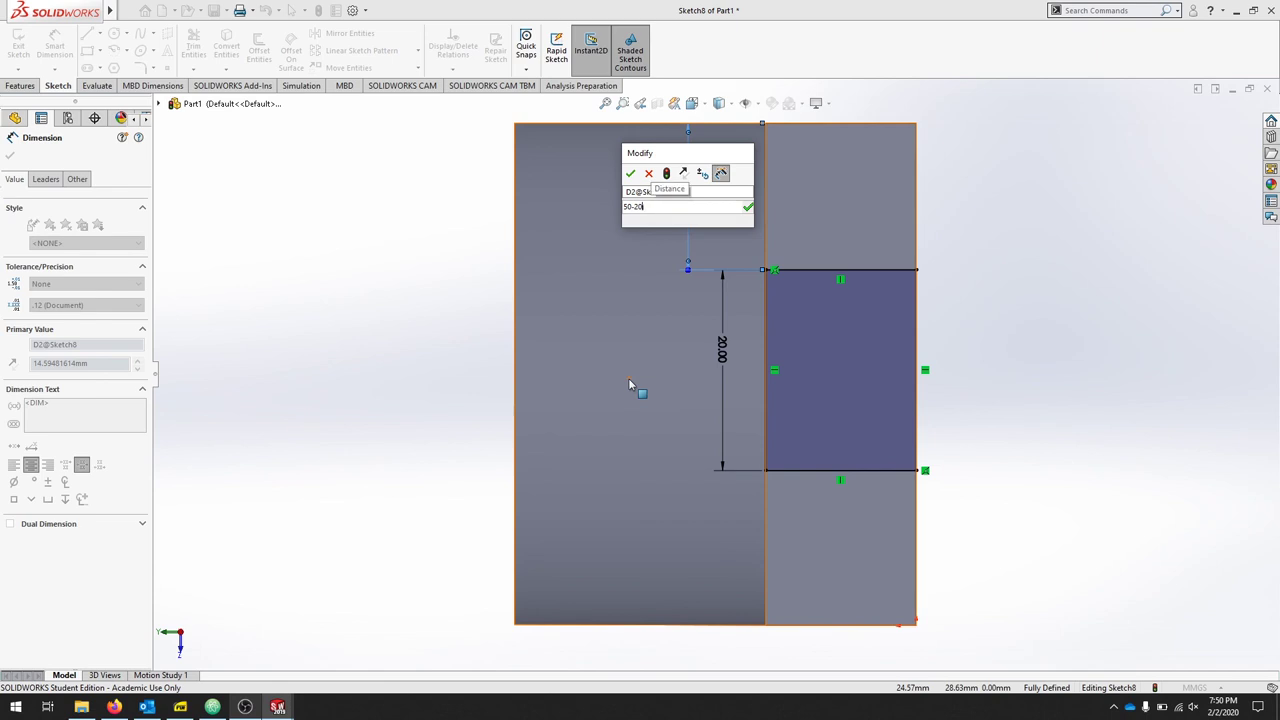
pyautogui.press('Home')
pyautogui.write('(')
pyautogui.press('End')
pyautogui.write(')')
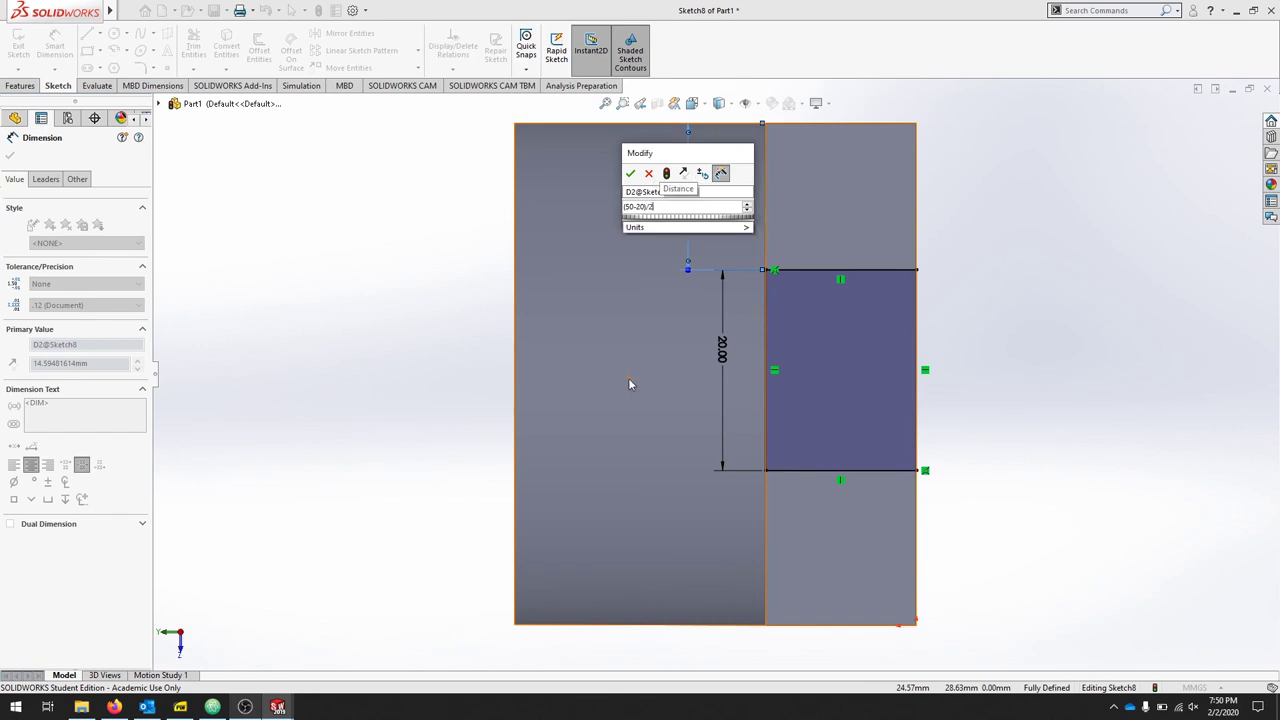
pyautogui.press('Return')
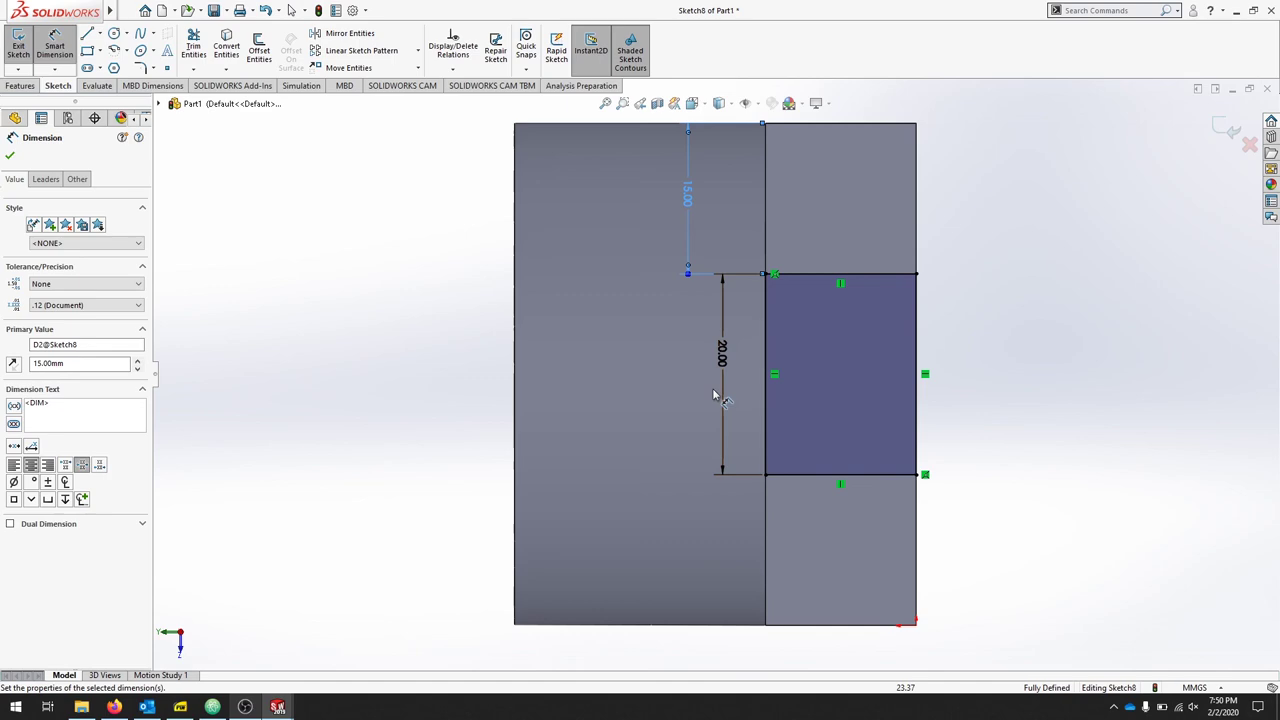
pyautogui.moveTo(720, 394)
pyautogui.mouseDown(button='middle')
pyautogui.moveTo(809, 349)
pyautogui.moveTo(807, 288)
pyautogui.moveTo(830, 275)
pyautogui.mouseUp(button='middle')
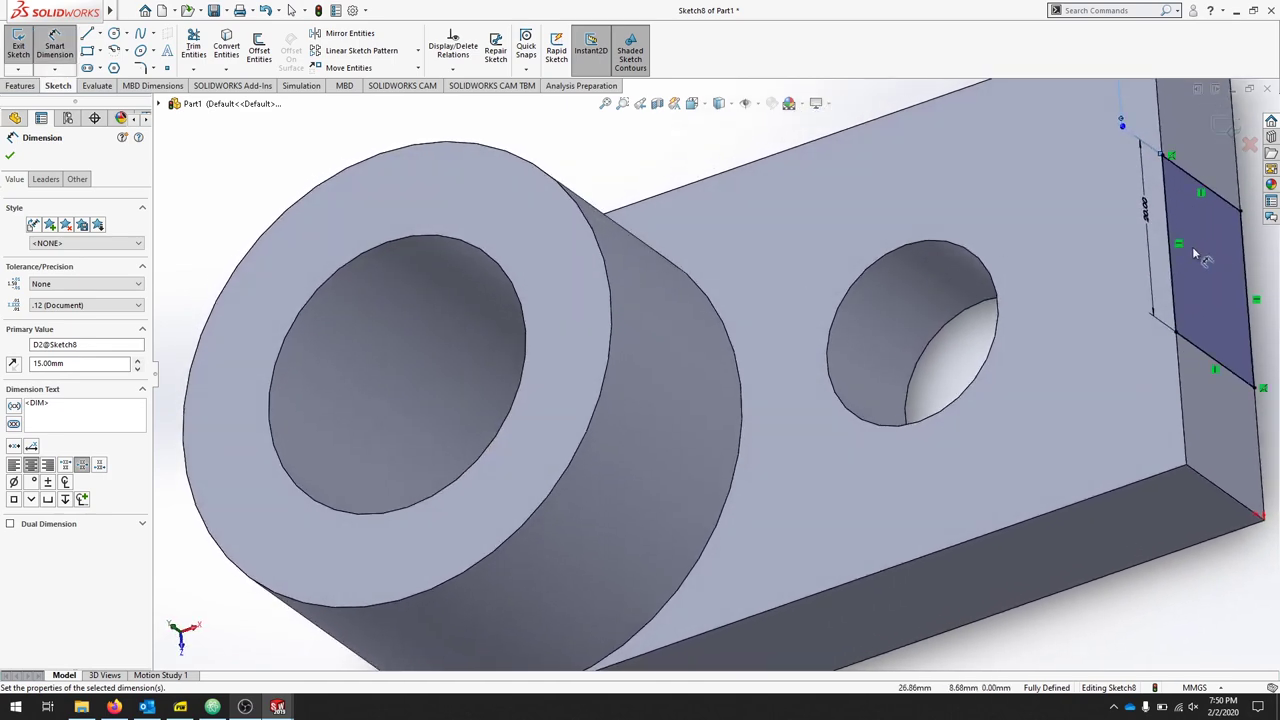
pyautogui.click(10, 157)
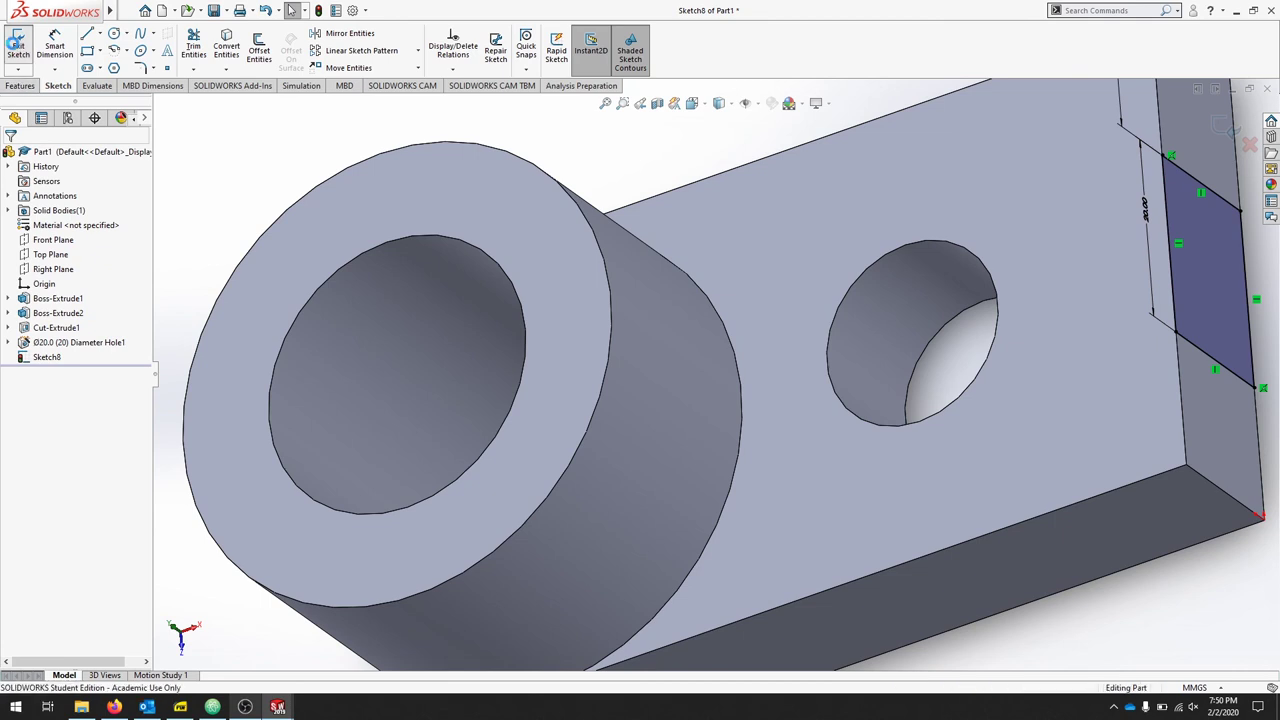
# Step: Extrude-cut the slot sketch Up To Surface, stopping at the Ø20 hole's inner face
pyautogui.click(16, 46)
pyautogui.click(21, 86)
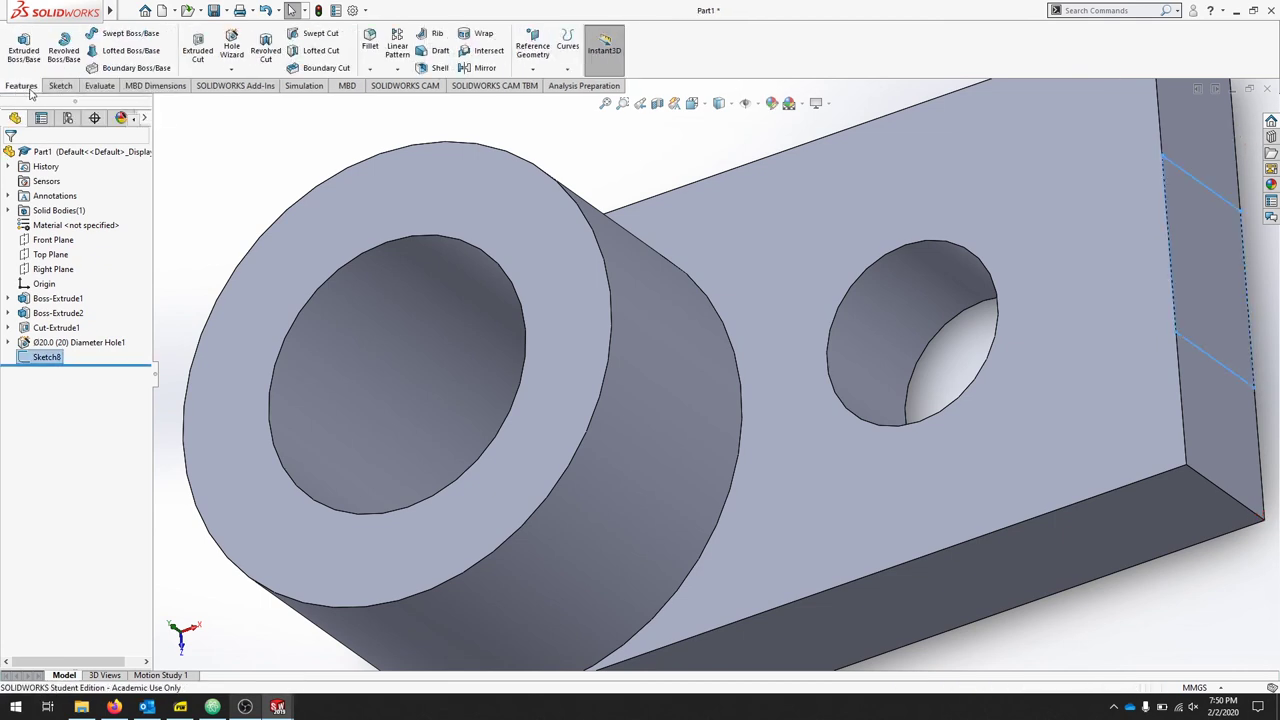
pyautogui.click(198, 47)
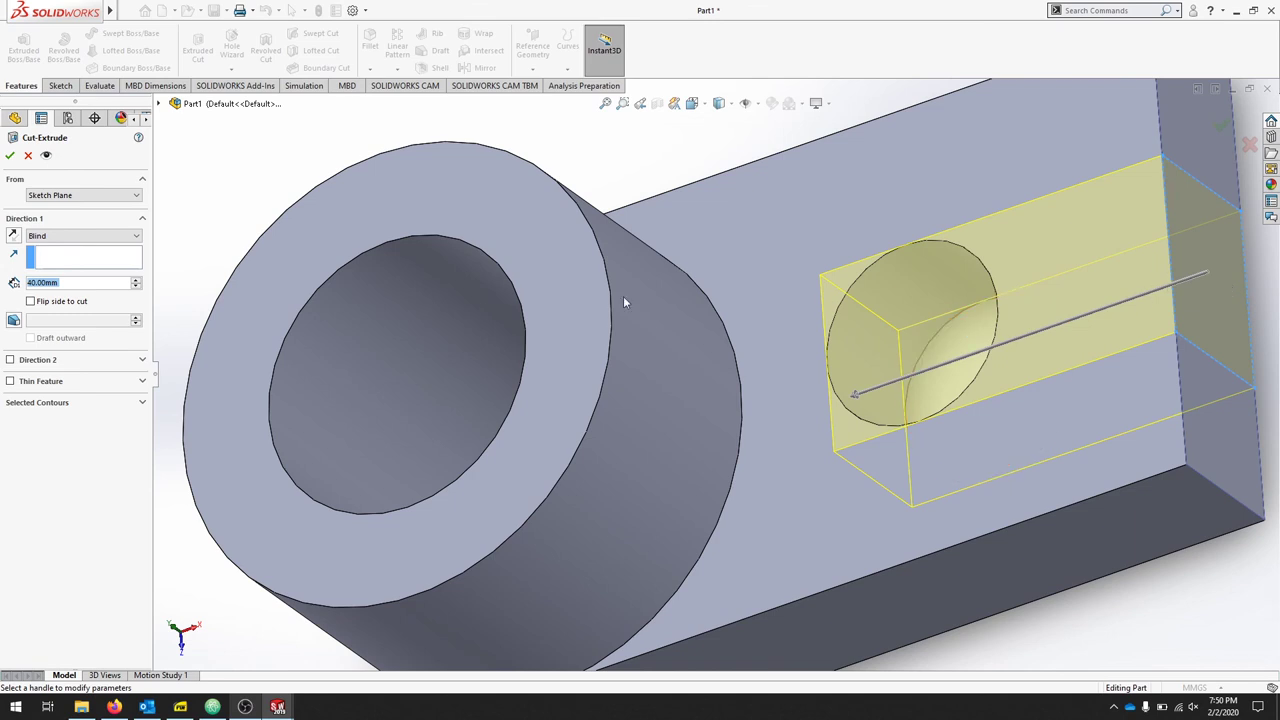
pyautogui.click(124, 238)
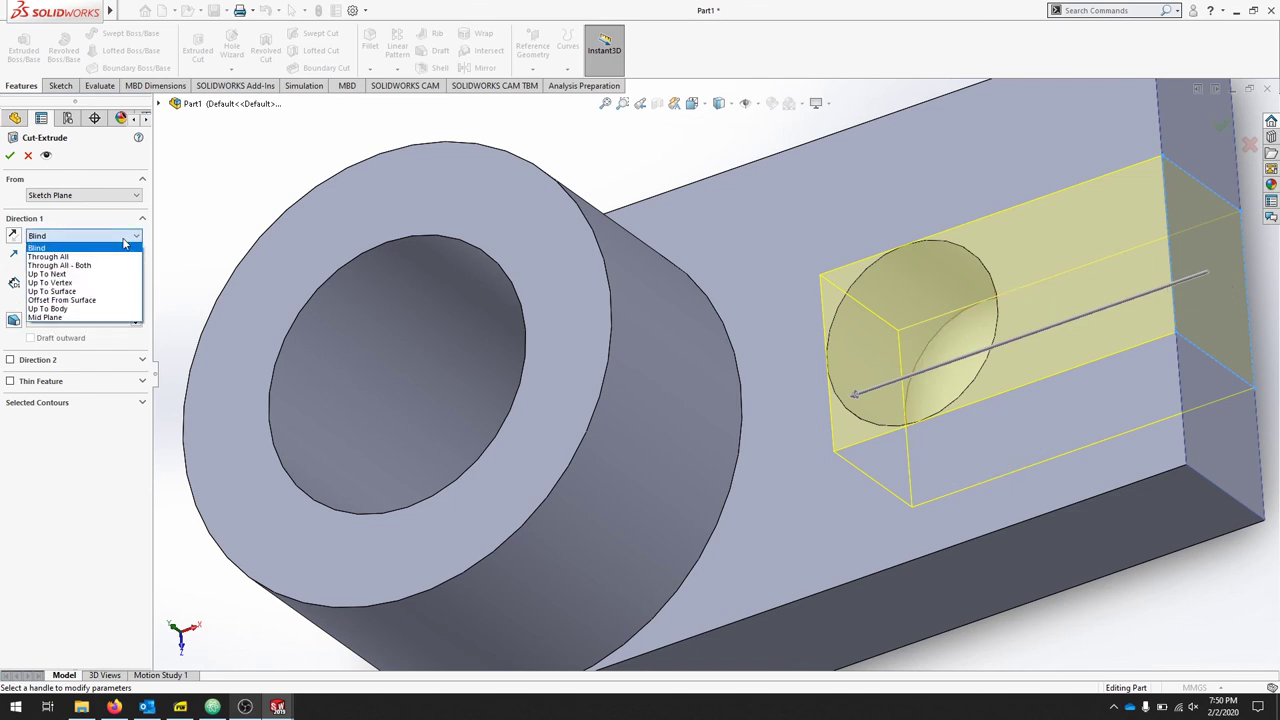
pyautogui.click(94, 292)
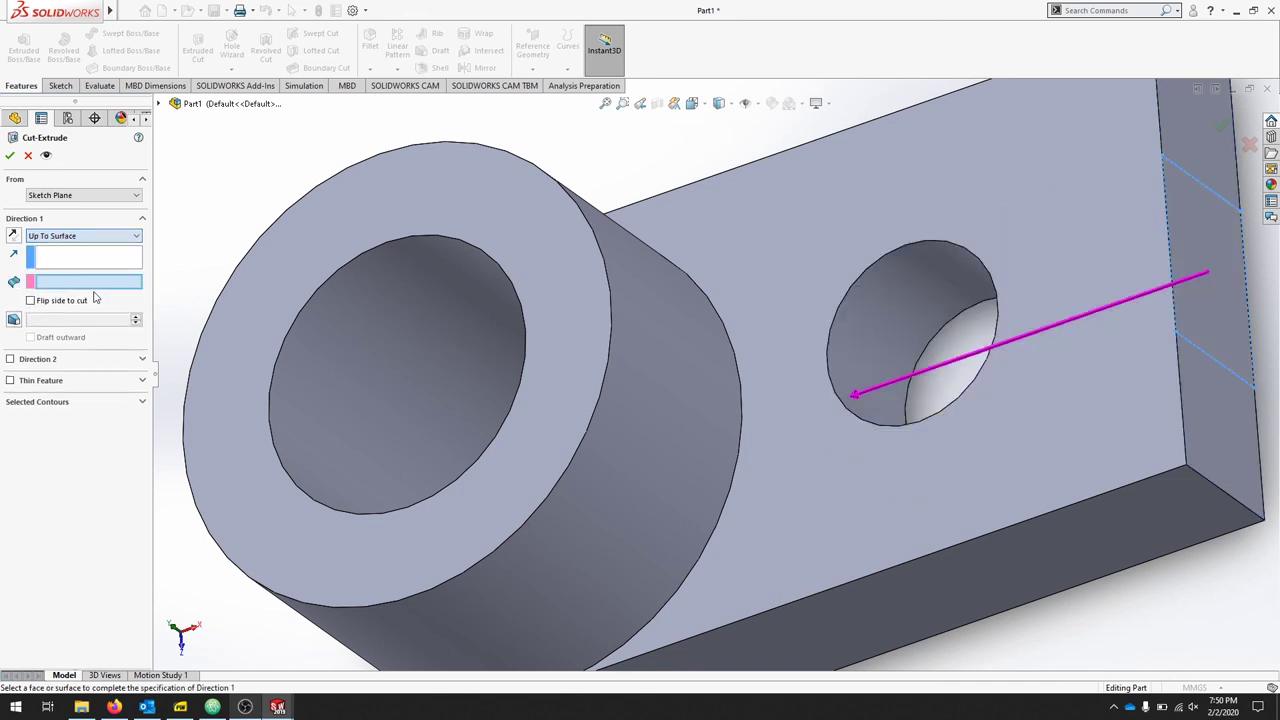
pyautogui.click(936, 300)
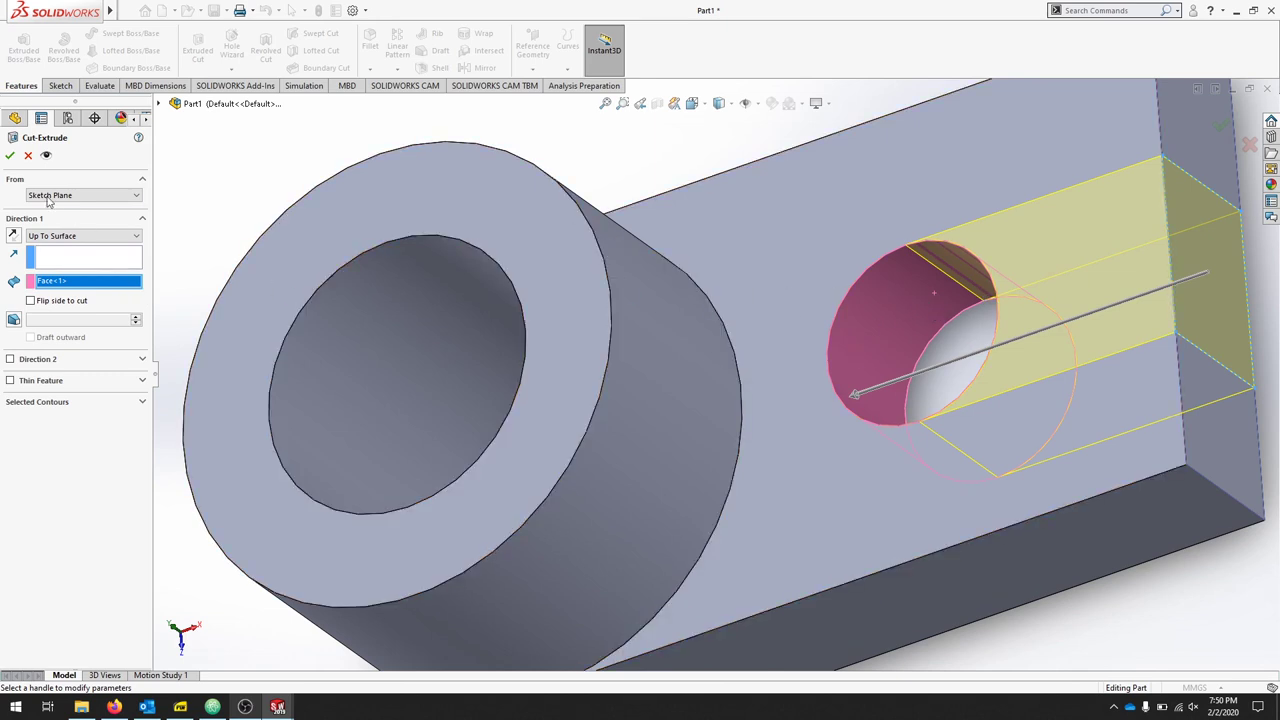
pyautogui.click(10, 156)
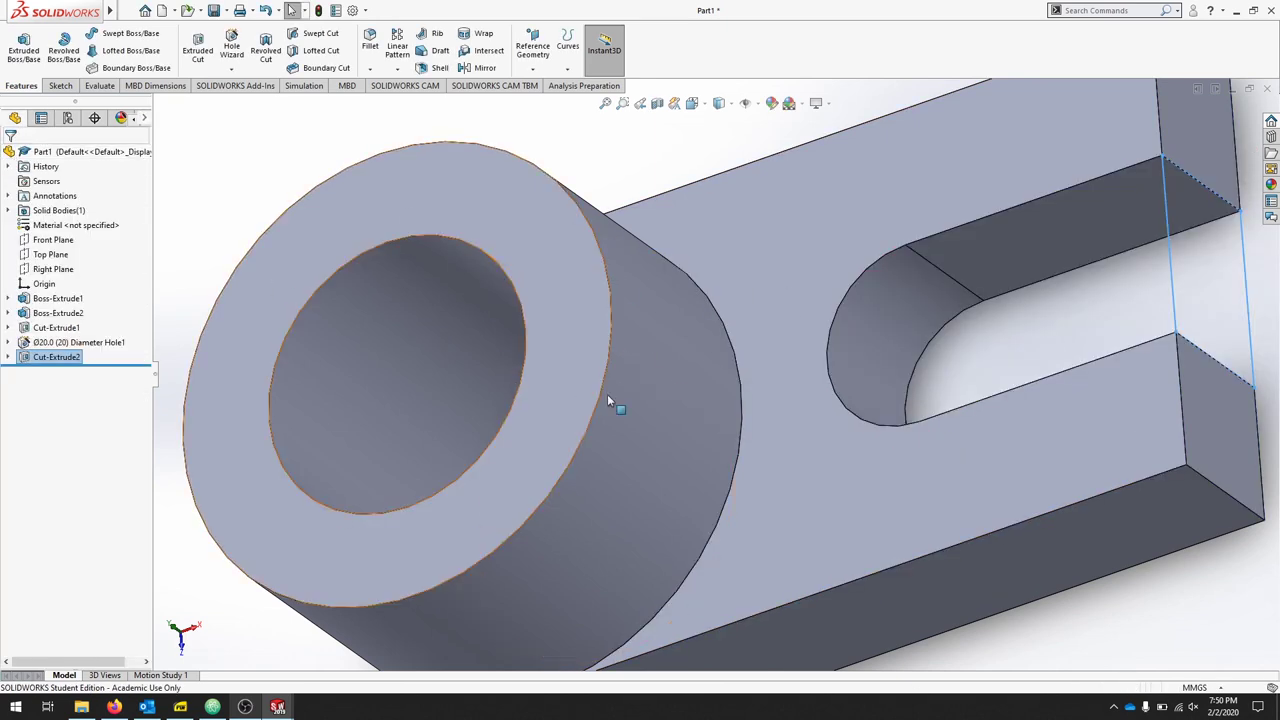
# Step: Orbit the model to review the cylinder on the block with its U-shaped slot
pyautogui.moveTo(694, 409)
pyautogui.mouseDown(button='middle')
pyautogui.moveTo(748, 309)
pyautogui.moveTo(690, 251)
pyautogui.moveTo(703, 419)
pyautogui.mouseUp(button='middle')
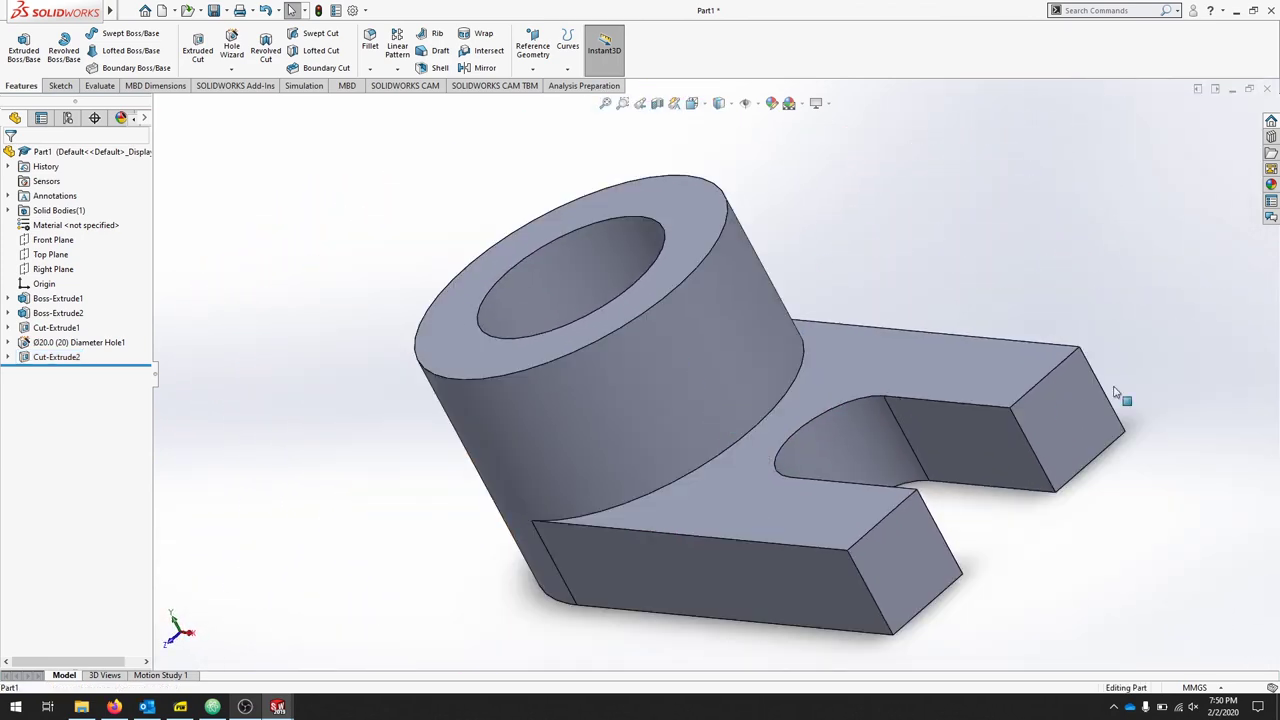